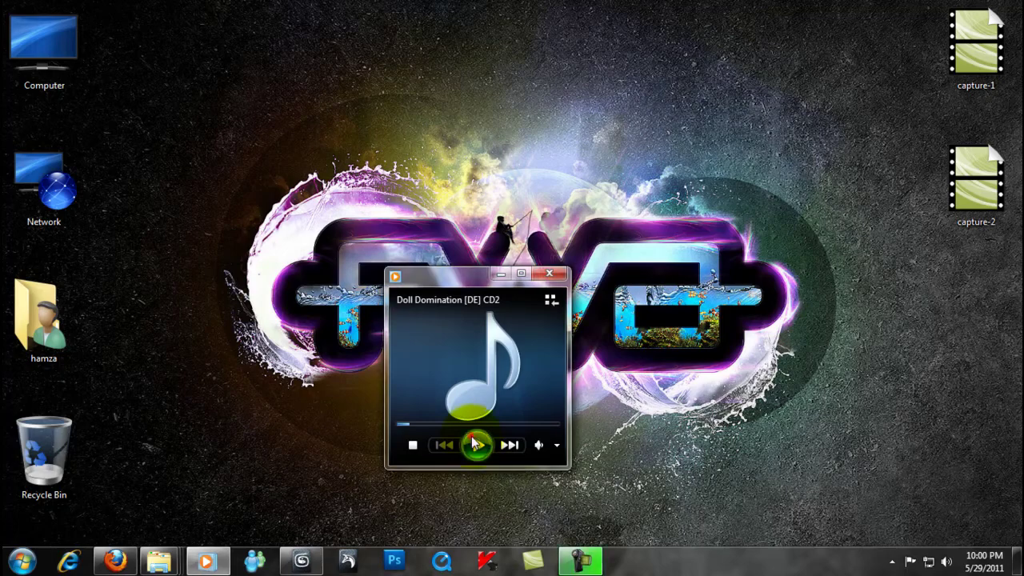
- Start the music, restore the 3ds Max scene and pan the top view along the object's edge
key(super+Down)
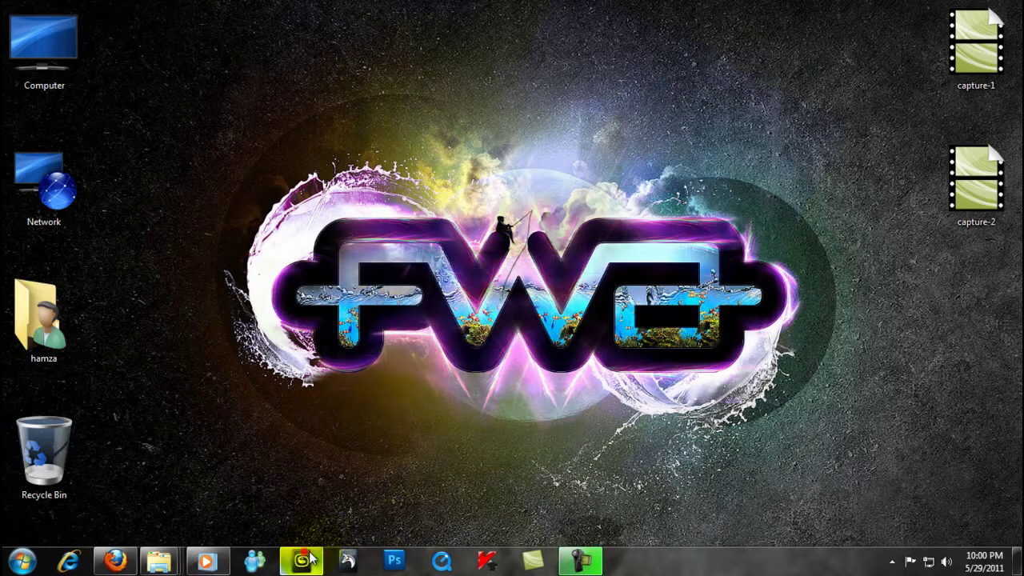
click(302, 560)
middle_drag(542, 361, 476, 294)
- Select the next vertex pair on the right strip and shift it along Y into new spacing
scroll(477, 294, up, 2)
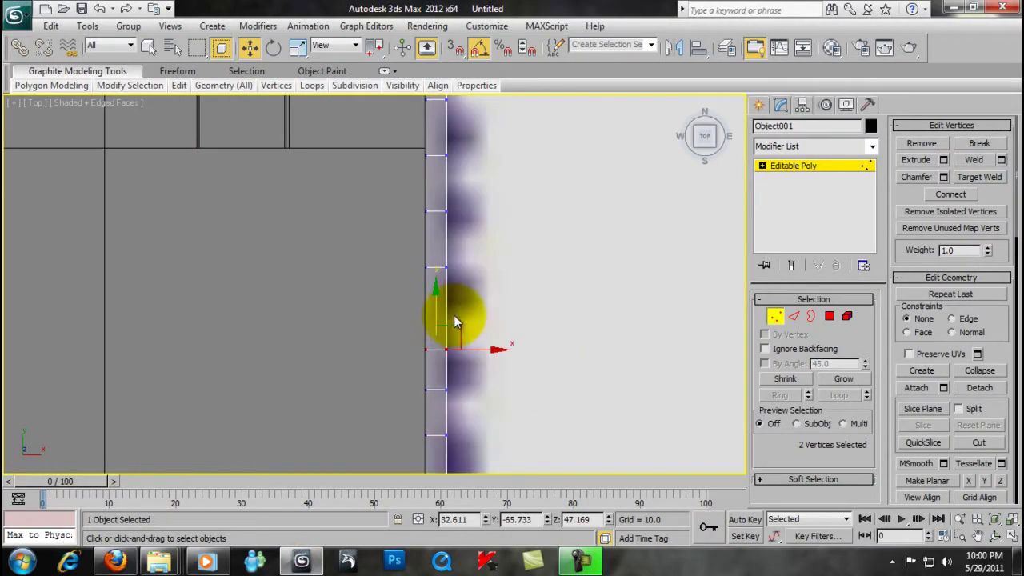
drag(407, 245, 452, 276)
mouse_move(435, 217)
mouse_down()
mouse_move(444, 242)
mouse_move(457, 155)
mouse_up()
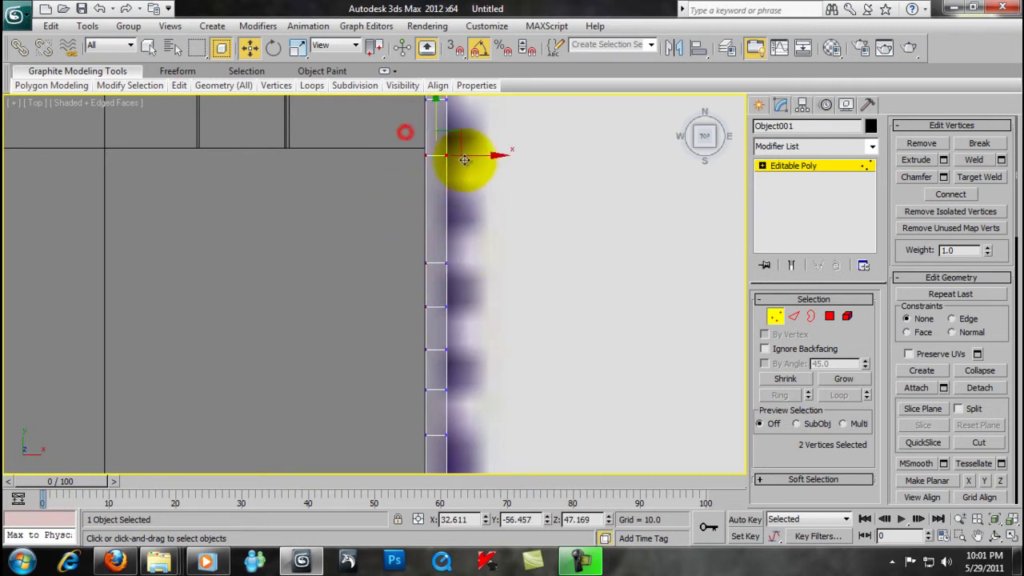
middle_drag(457, 155, 445, 251)
mouse_move(440, 221)
mouse_down()
mouse_move(445, 279)
mouse_move(435, 229)
mouse_up()
middle_drag(434, 229, 423, 258)
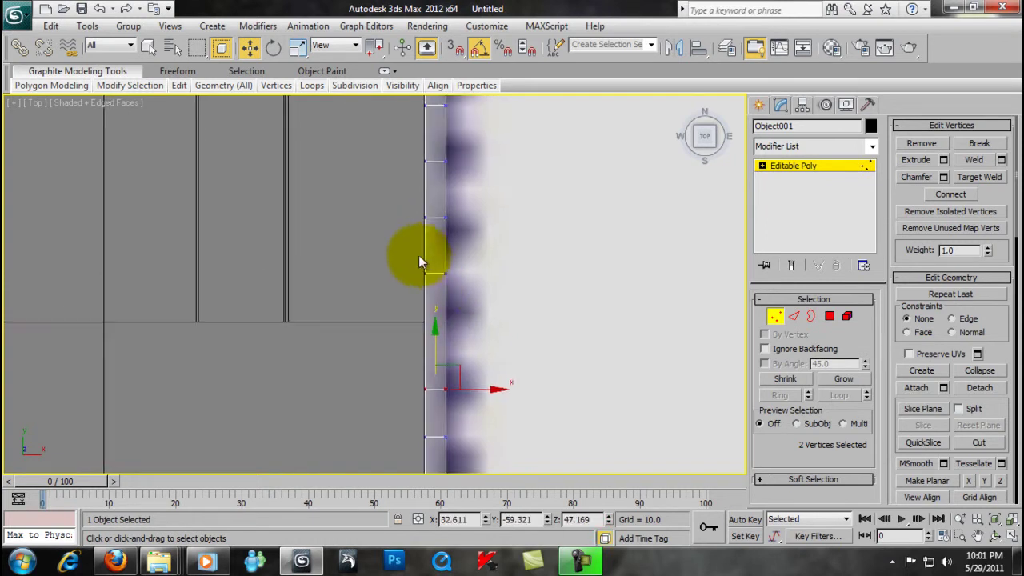
mouse_move(435, 241)
mouse_down()
mouse_move(440, 348)
mouse_move(434, 303)
mouse_up()
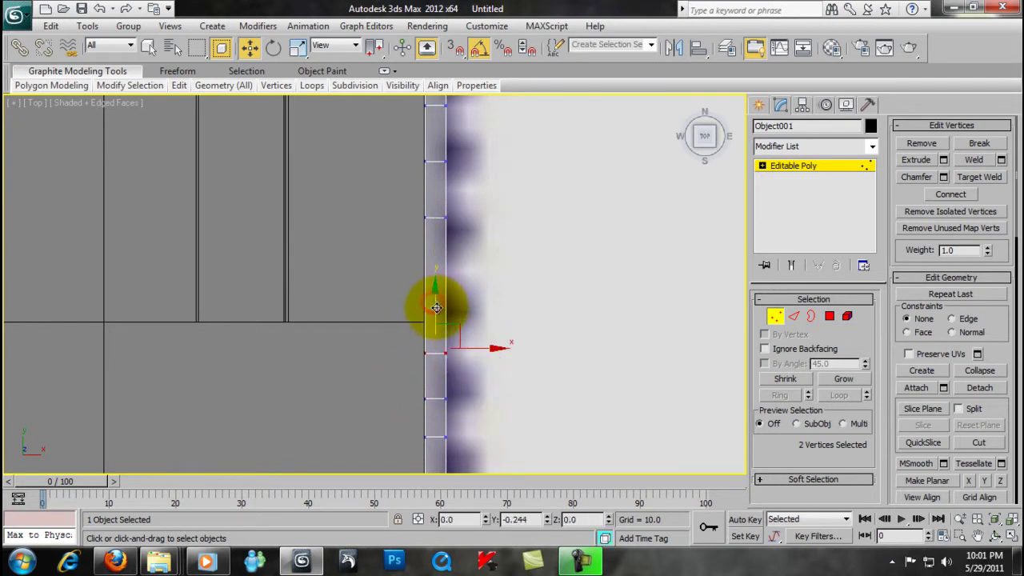
- Slide further vertex pairs higher up the strip along the edge, then switch to Edge mode
drag(405, 220, 435, 160)
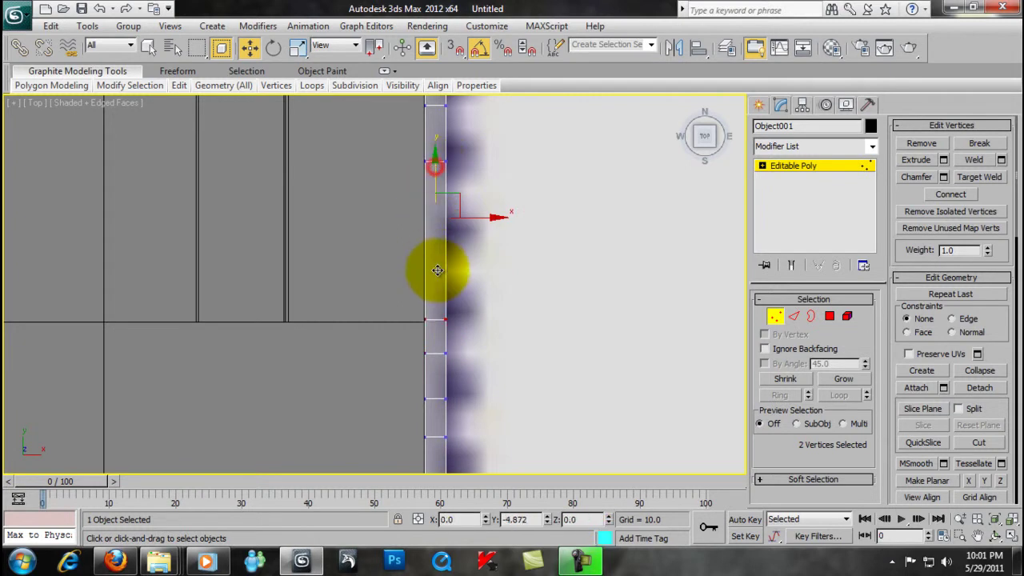
mouse_move(422, 201)
mouse_down()
mouse_move(409, 149)
mouse_move(448, 218)
mouse_move(422, 238)
mouse_move(430, 160)
mouse_move(452, 272)
mouse_up()
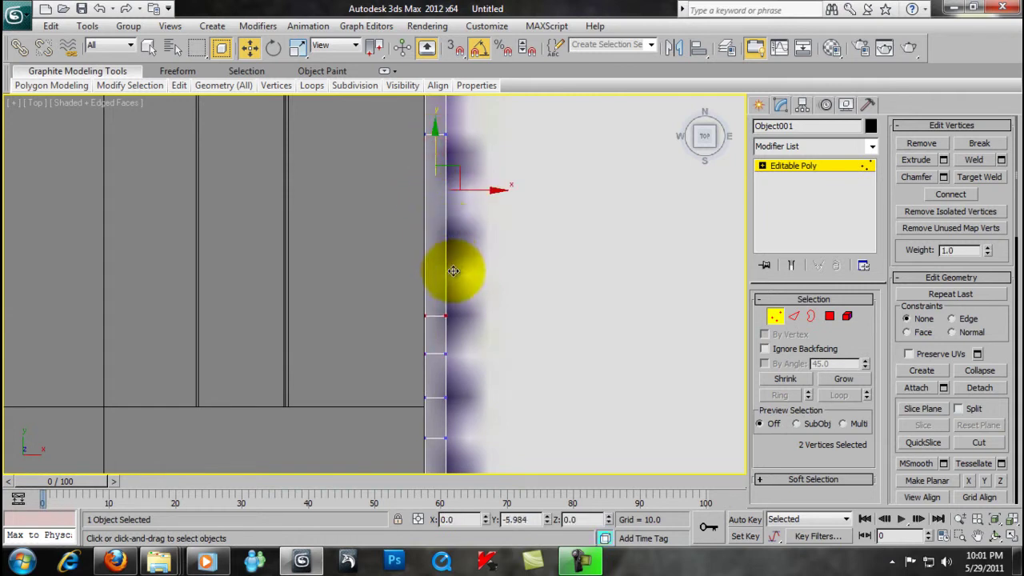
mouse_move(457, 160)
mouse_down()
mouse_move(449, 308)
mouse_move(443, 269)
mouse_move(439, 306)
mouse_up()
mouse_move(405, 136)
mouse_down()
mouse_move(455, 117)
mouse_move(424, 201)
mouse_move(424, 148)
mouse_move(453, 356)
mouse_up()
drag(436, 144, 446, 320)
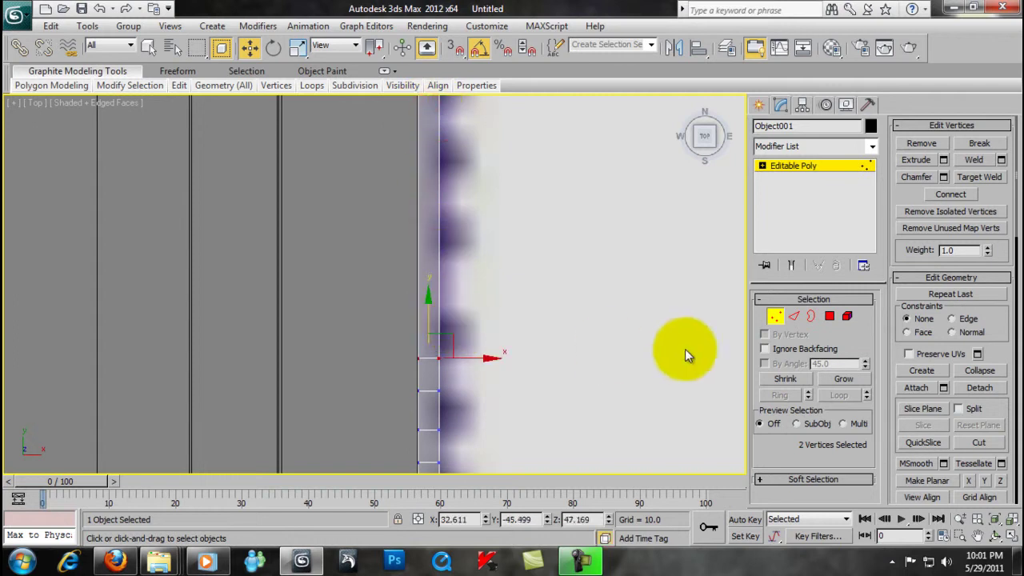
click(794, 316)
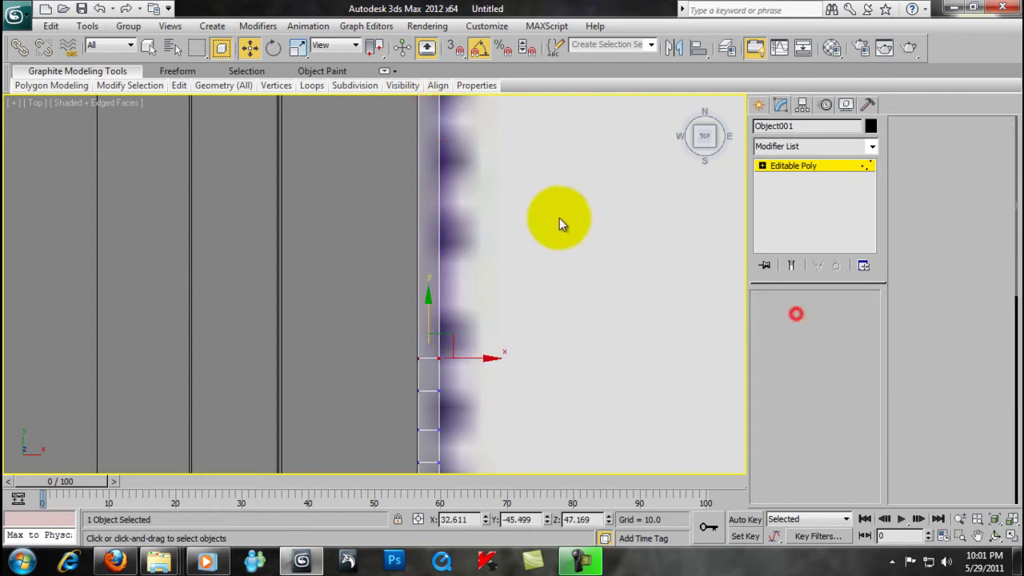
- Connect new edges across the ring of parallel edges on the right-side strip
click(436, 230)
click(780, 396)
middle_drag(588, 369, 487, 331)
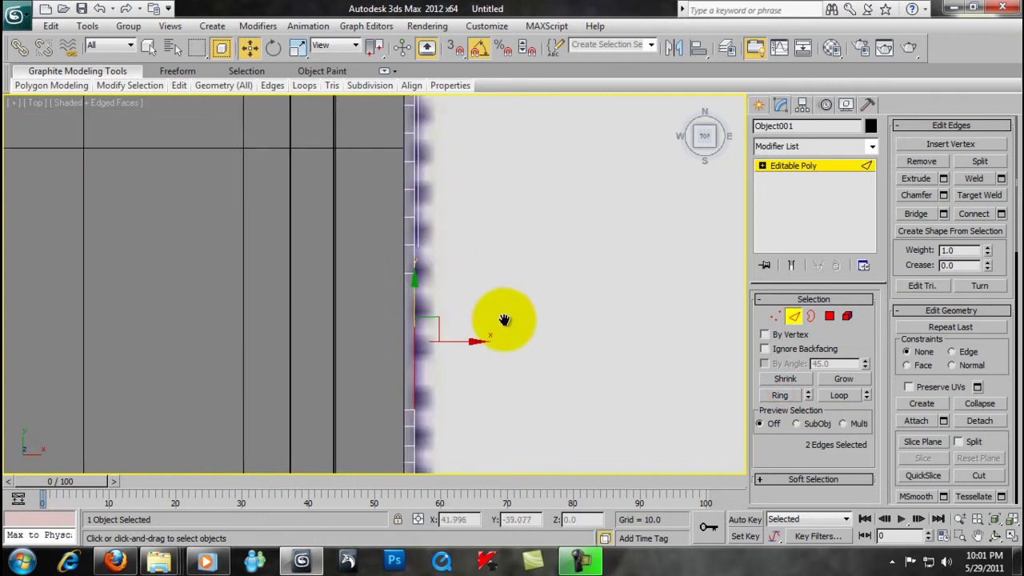
right_click(439, 312)
click(448, 347)
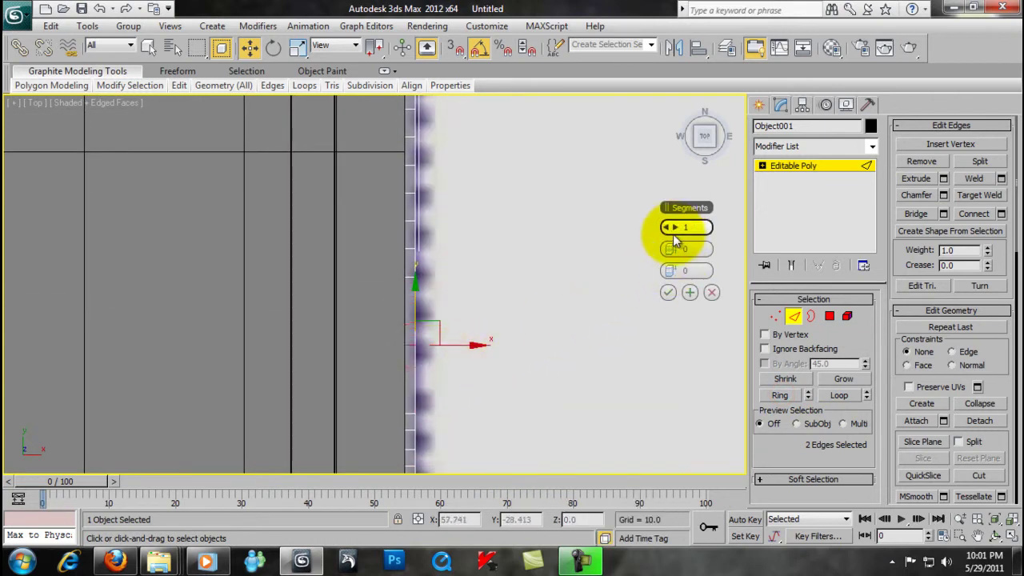
drag(672, 228, 672, 292)
click(668, 292)
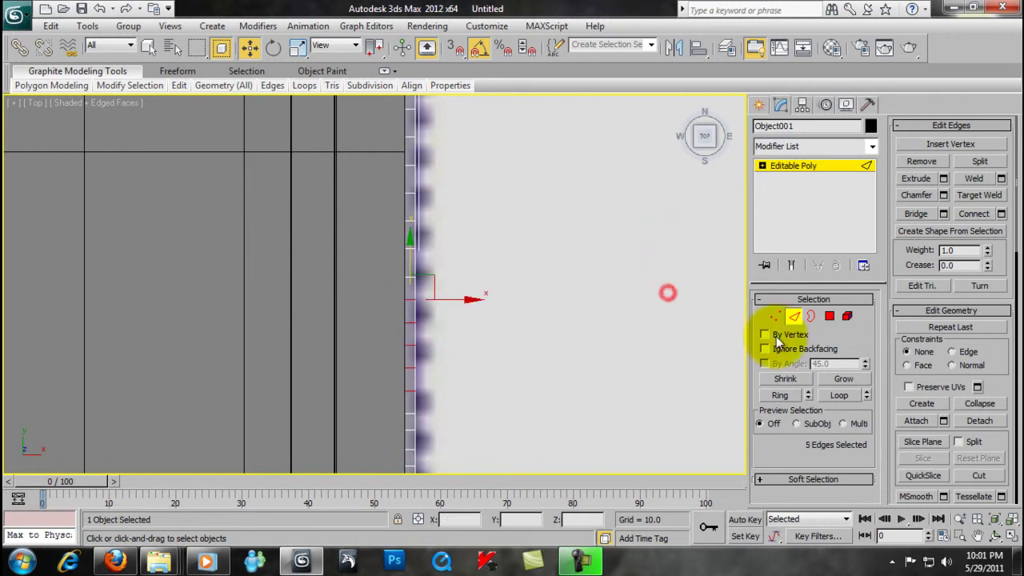
- In Vertex mode, box-select one of the new vertex pairs on the strip
click(773, 317)
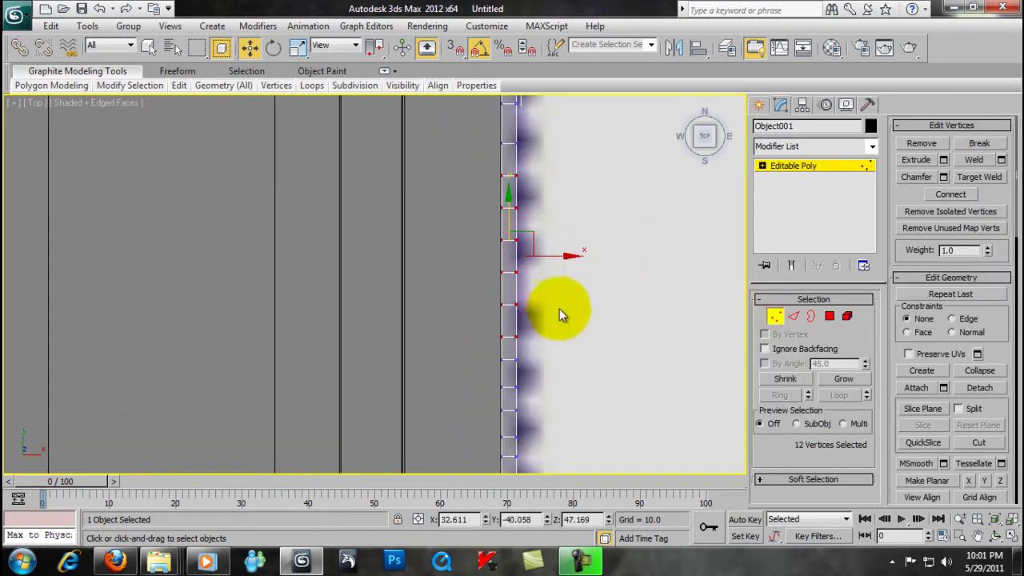
click(600, 315)
scroll(343, 302, up, 2)
drag(343, 308, 482, 330)
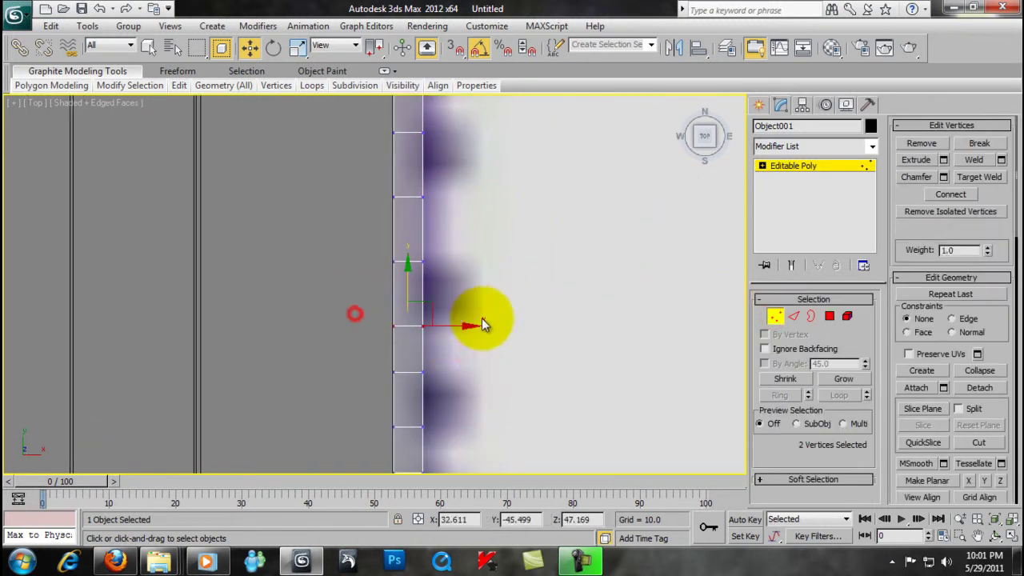
middle_drag(445, 281, 454, 372)
scroll(452, 331, down, 1)
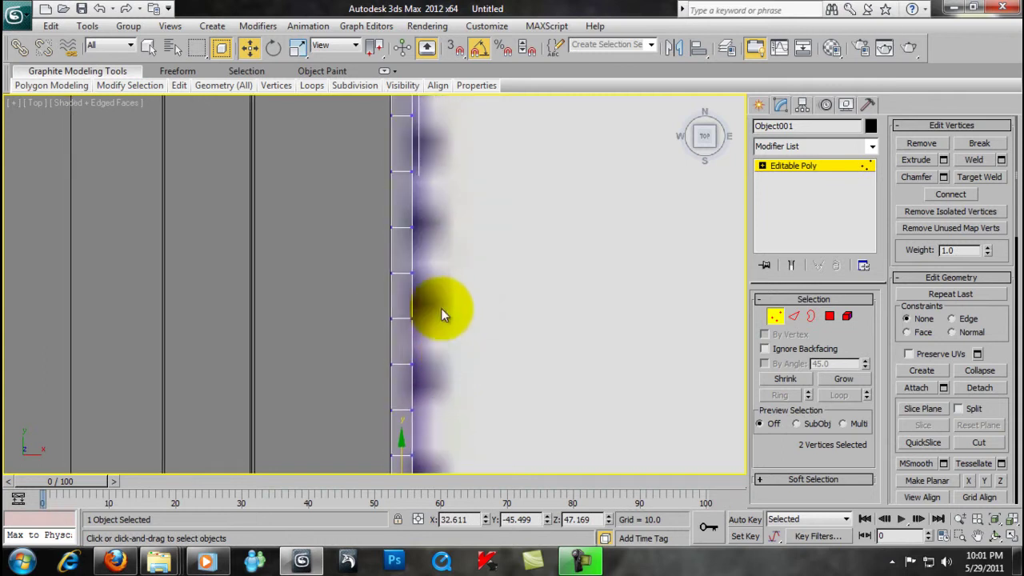
drag(400, 339, 399, 278)
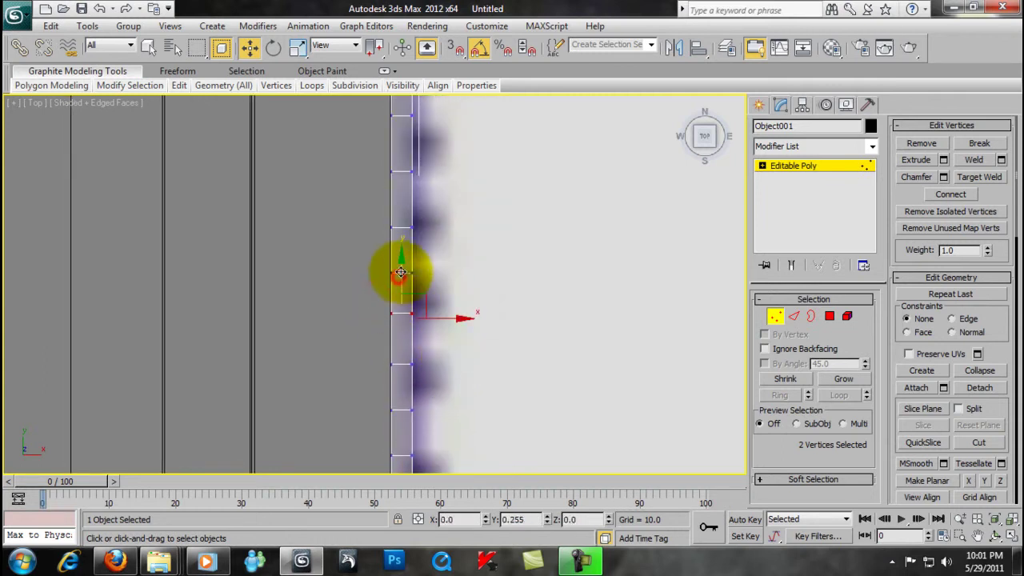
click(510, 229)
middle_drag(416, 249, 413, 269)
drag(456, 272, 456, 270)
middle_drag(448, 244, 457, 258)
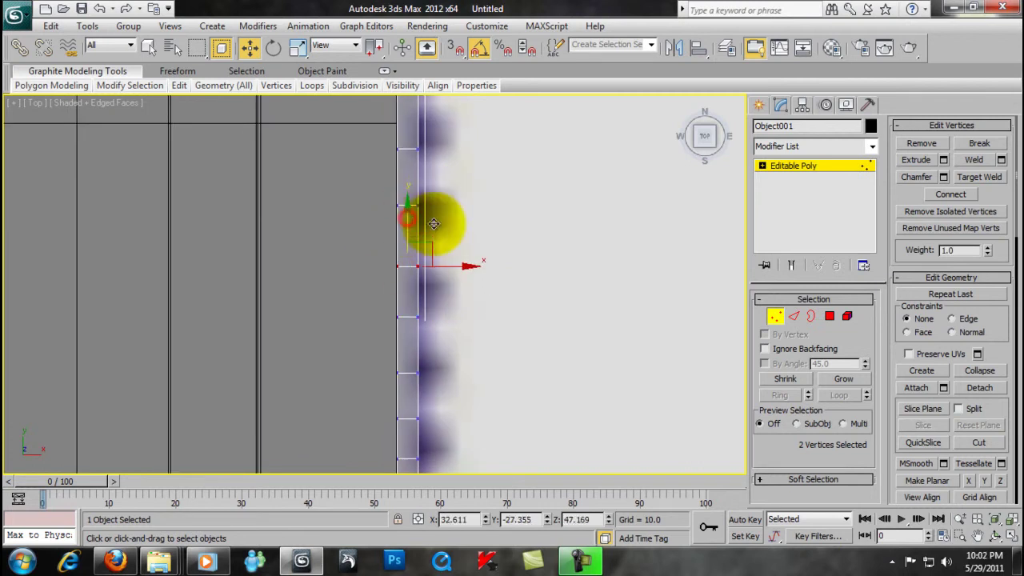
- Slide the vertex pair up and down along the strip to set its spacing
drag(407, 217, 365, 190)
drag(431, 189, 407, 206)
middle_drag(407, 206, 377, 228)
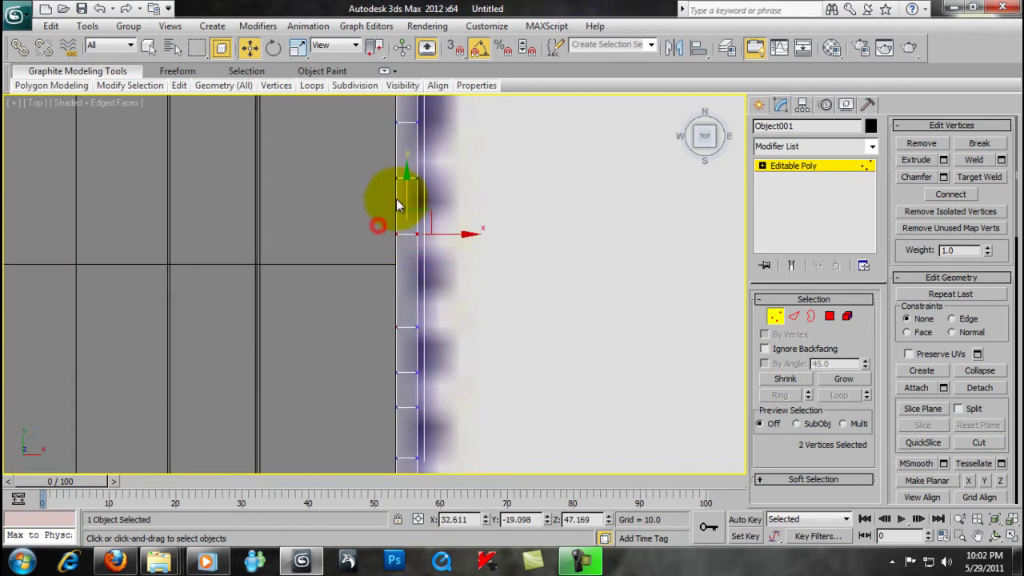
drag(406, 196, 406, 253)
middle_drag(406, 222, 383, 242)
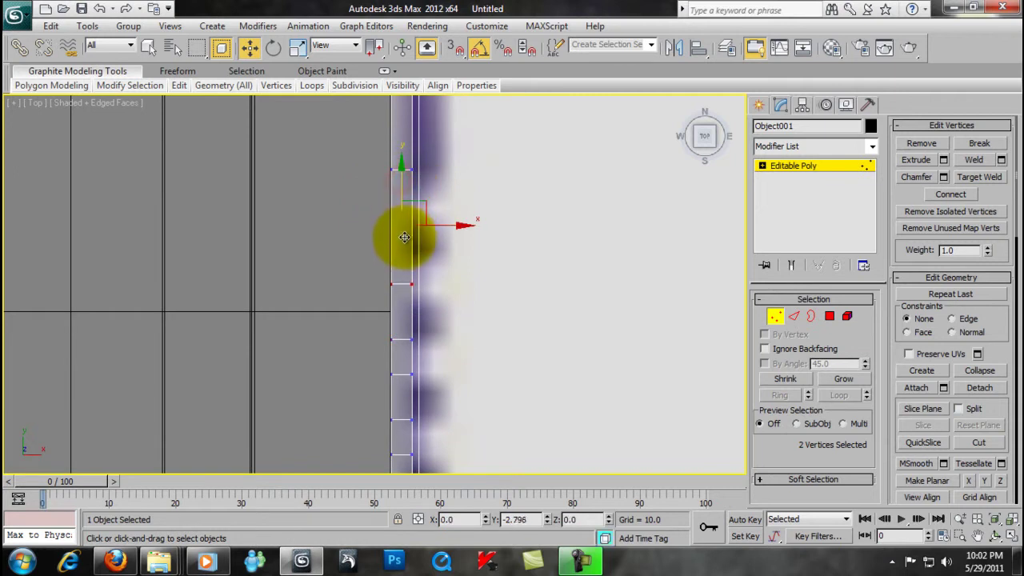
drag(404, 180, 400, 240)
mouse_move(446, 188)
mouse_down()
mouse_move(406, 131)
mouse_move(404, 196)
mouse_up()
- Reframe the top view, nudge the vertex pair slightly up and clear the selection
middle_drag(402, 210, 423, 318)
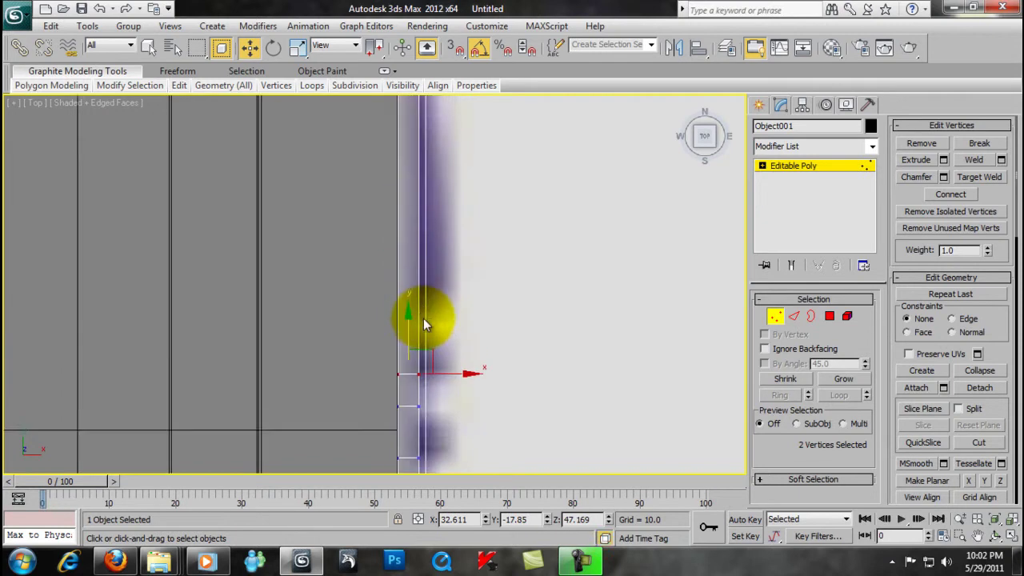
middle_drag(430, 263, 441, 171)
scroll(428, 292, down, 2)
middle_drag(428, 293, 432, 219)
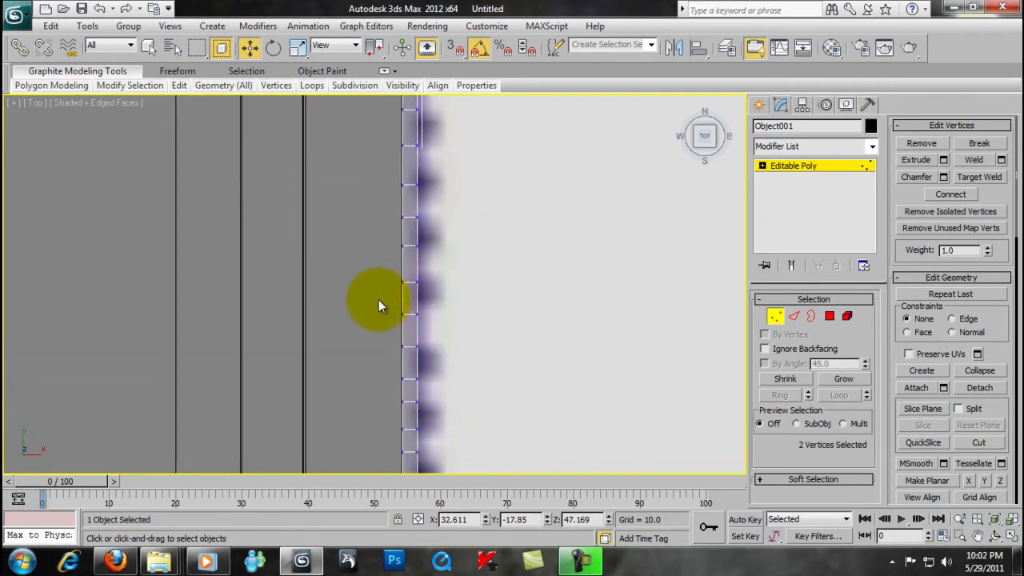
drag(411, 262, 413, 251)
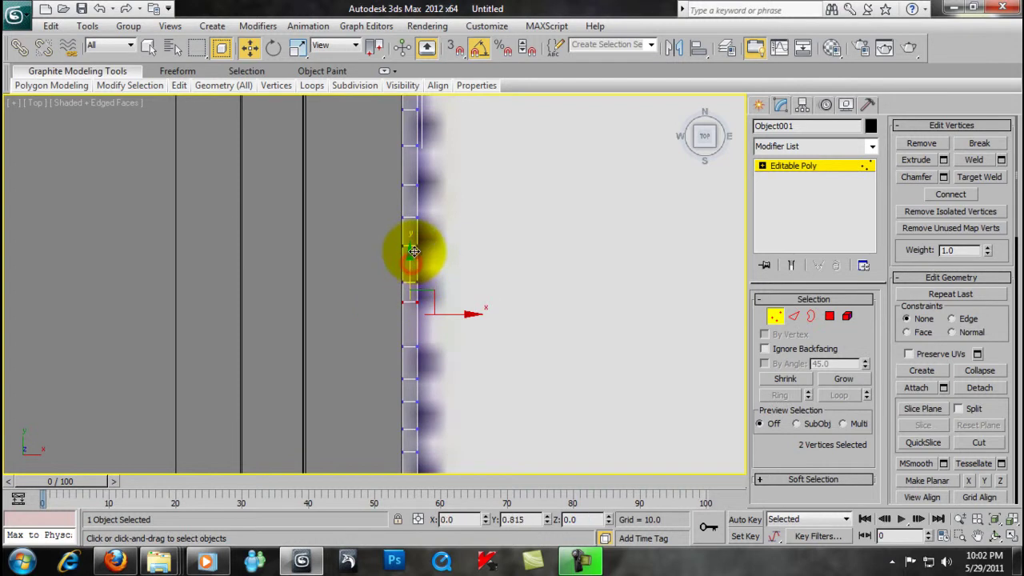
click(457, 242)
mouse_move(427, 247)
middle_down()
mouse_move(453, 429)
mouse_move(444, 384)
middle_up()
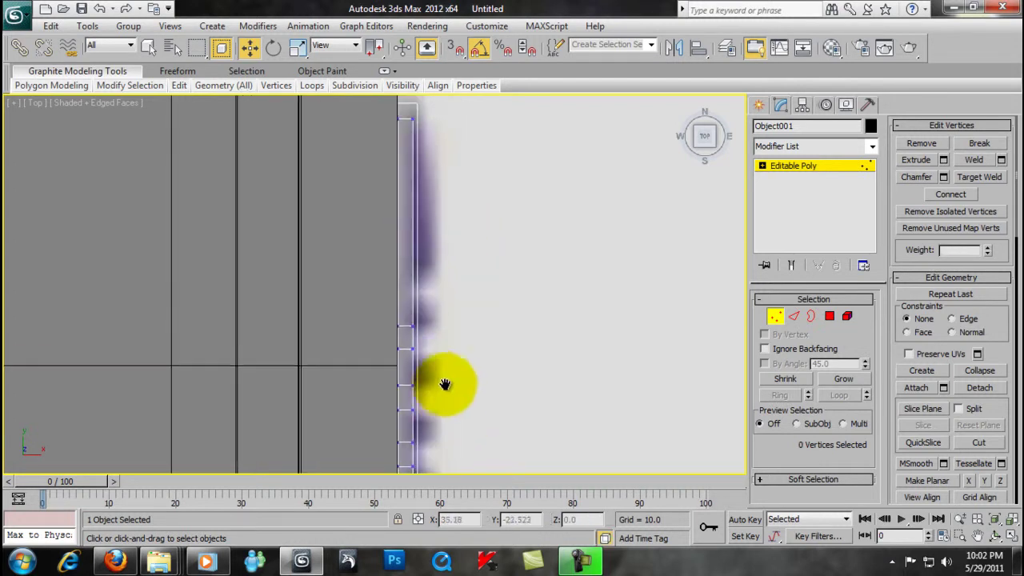
- Connect another set of edges across the side strip and move the new top vertex pair up
click(793, 317)
click(425, 276)
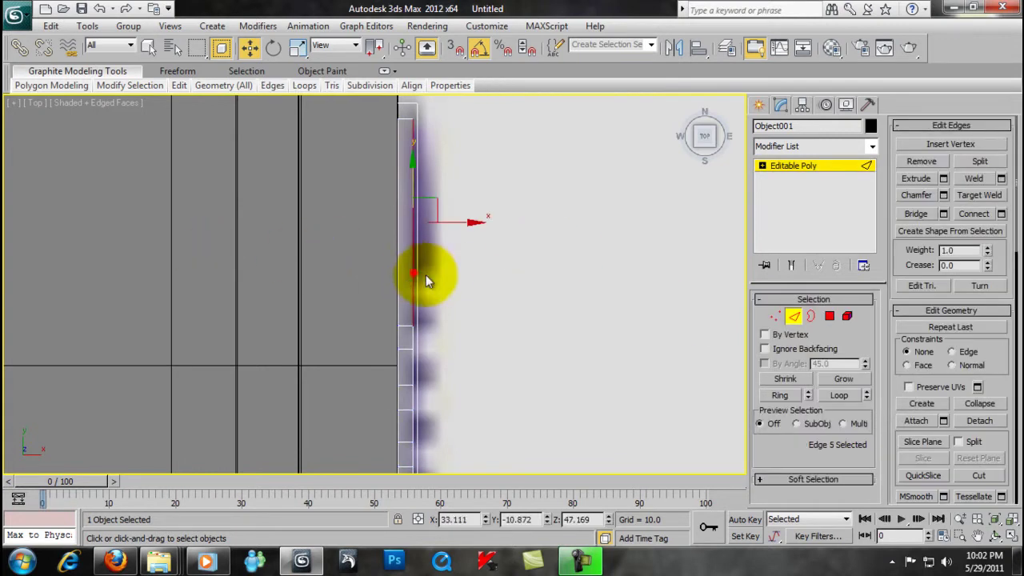
click(760, 395)
right_click(495, 320)
click(461, 377)
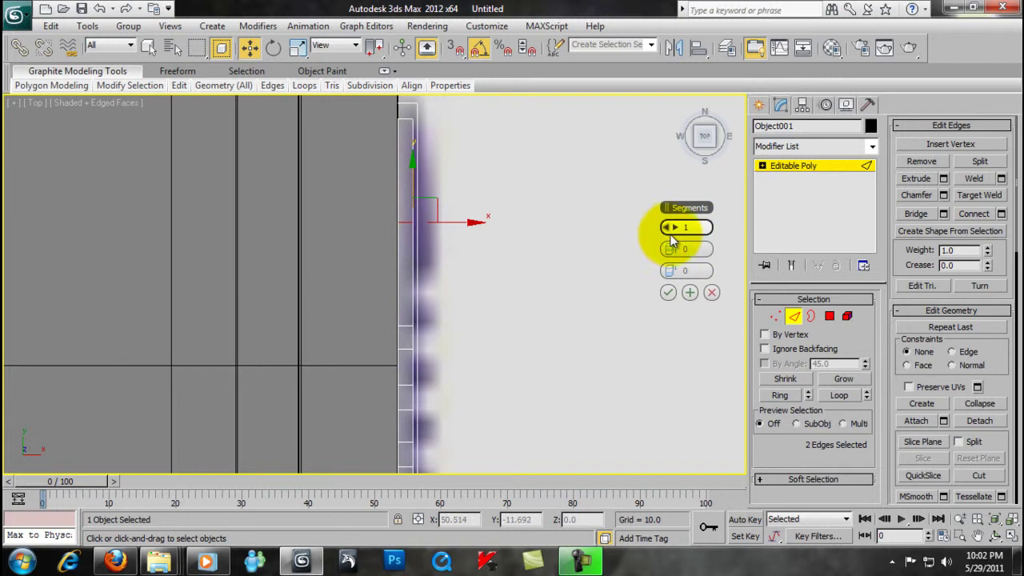
click(669, 292)
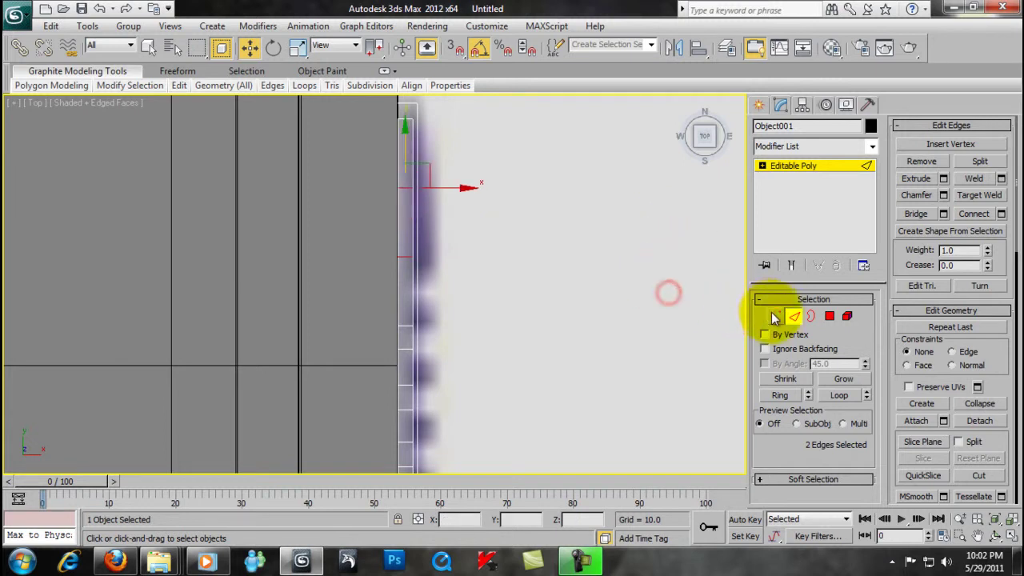
key(1)
drag(393, 209, 419, 267)
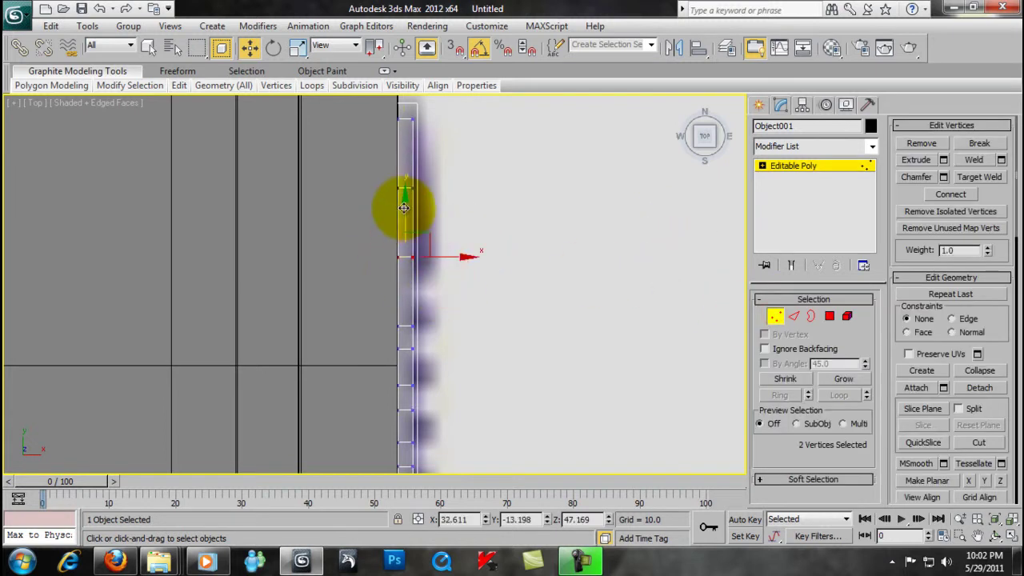
drag(347, 155, 403, 171)
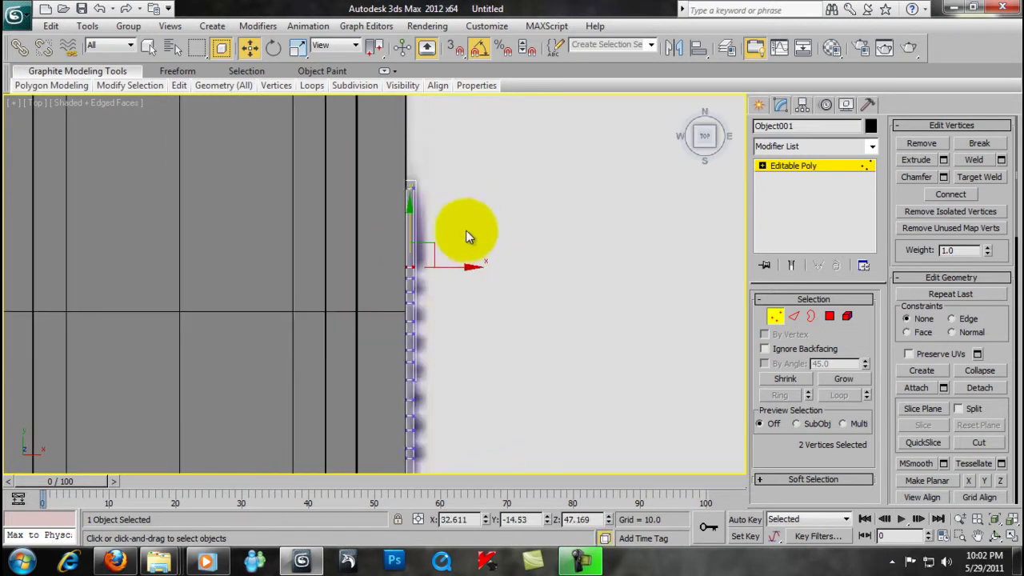
- Select the vertex column and the vertices around the rounded corner
scroll(444, 248, down, 2)
drag(407, 176, 414, 494)
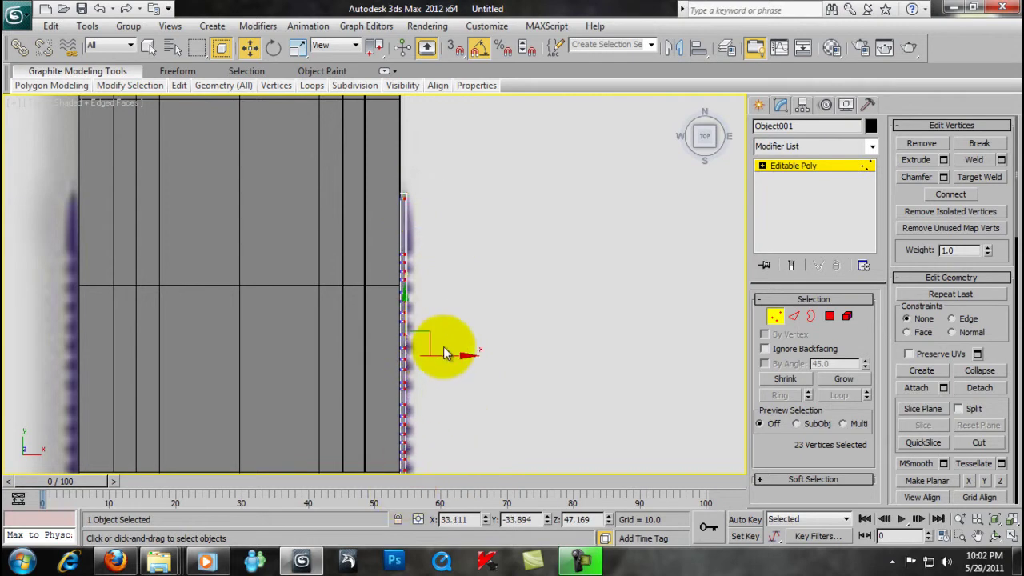
middle_drag(448, 344, 480, 300)
scroll(465, 269, up, 2)
drag(491, 309, 463, 149)
mouse_move(464, 156)
middle_down()
mouse_move(462, 328)
mouse_move(467, 185)
middle_up()
- Nudge the corner vertex at the rounded end slightly upward to follow the photo's curve
middle_drag(455, 397, 425, 274)
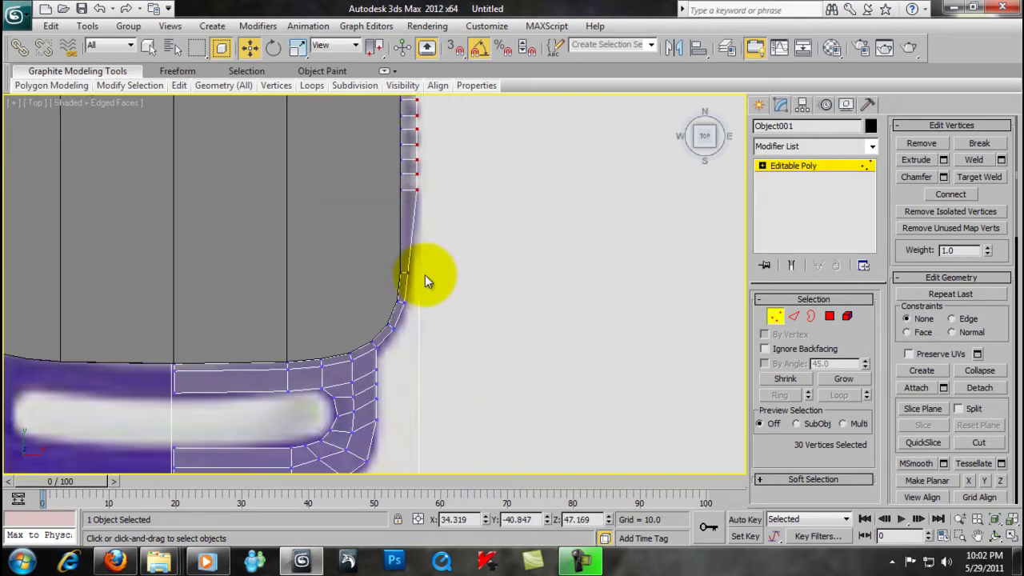
click(407, 255)
ctrl+click(407, 306)
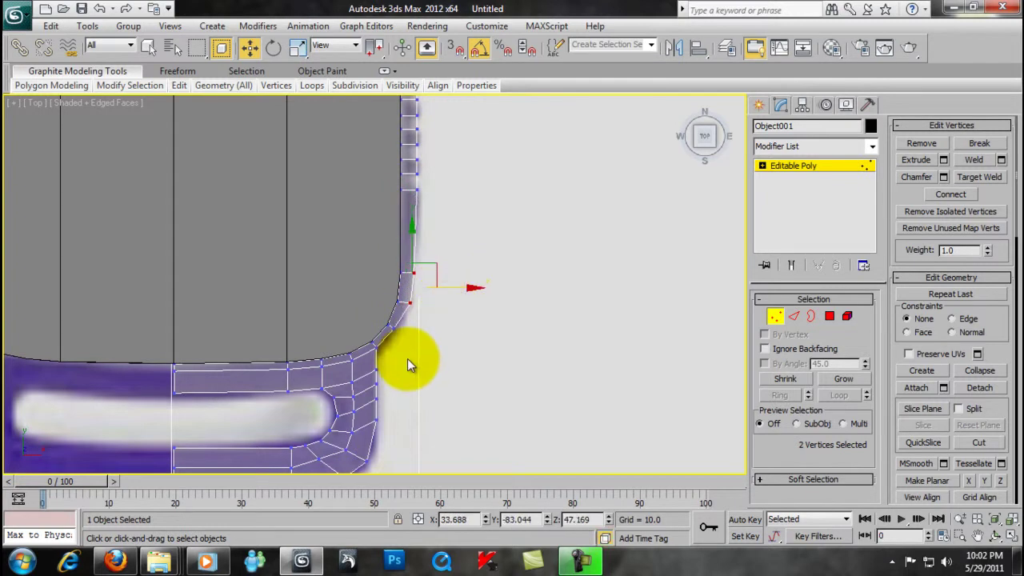
click(407, 359)
click(392, 330)
drag(391, 350, 400, 293)
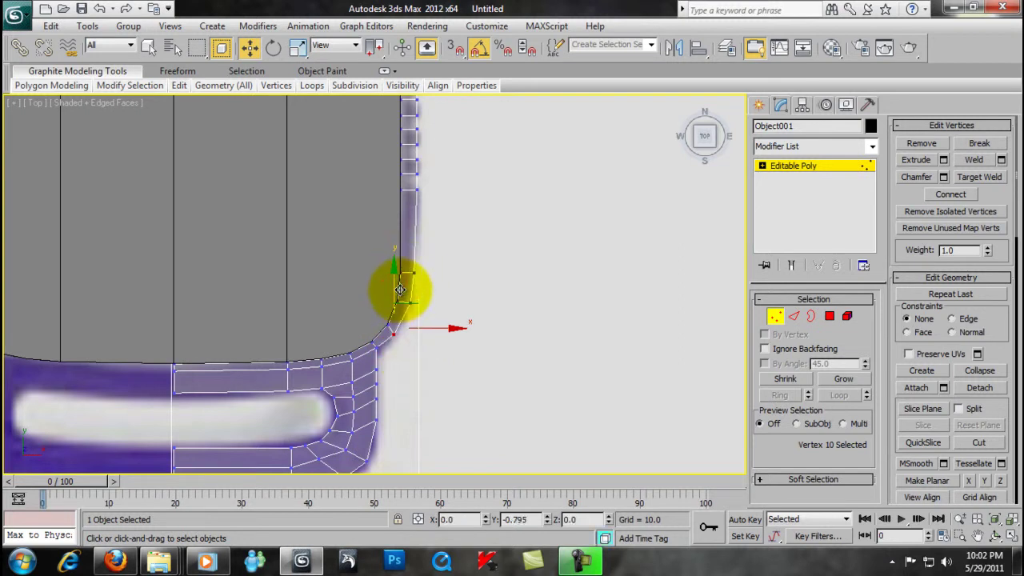
key(alt+w)
- Maximize the Perspective view and select the edge loop along the side rim
click(573, 392)
key(alt+w)
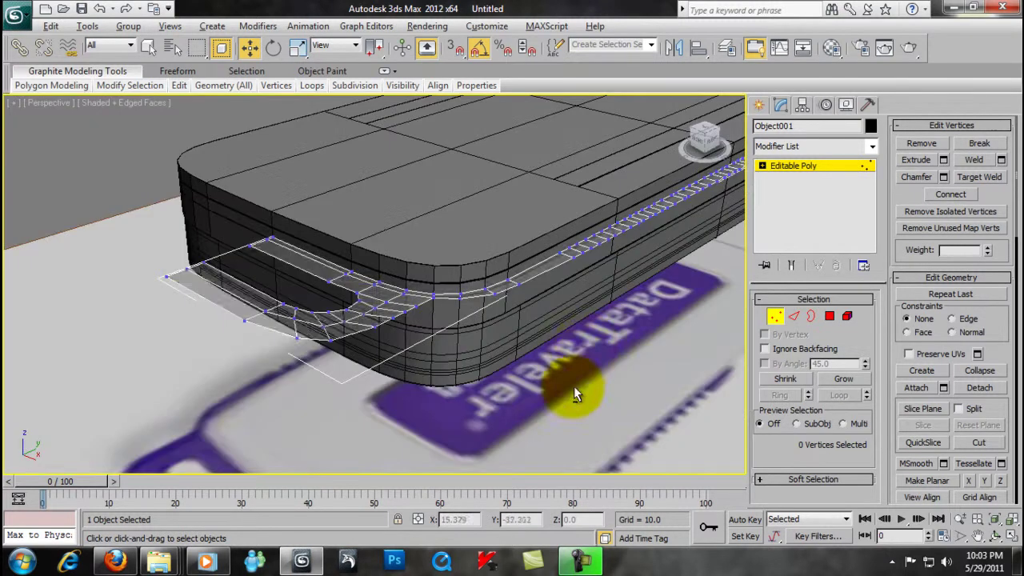
click(775, 316)
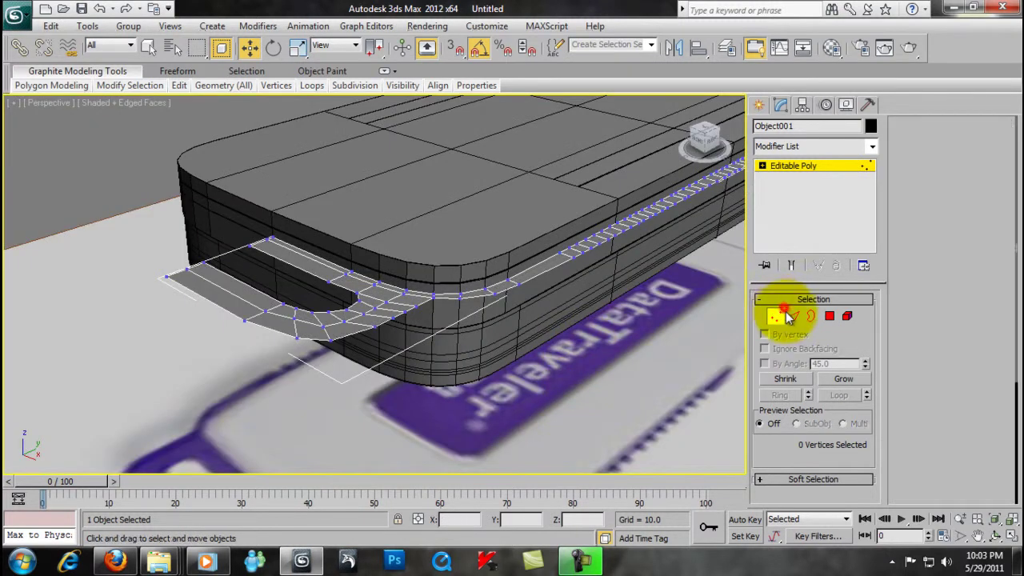
key(2)
click(545, 276)
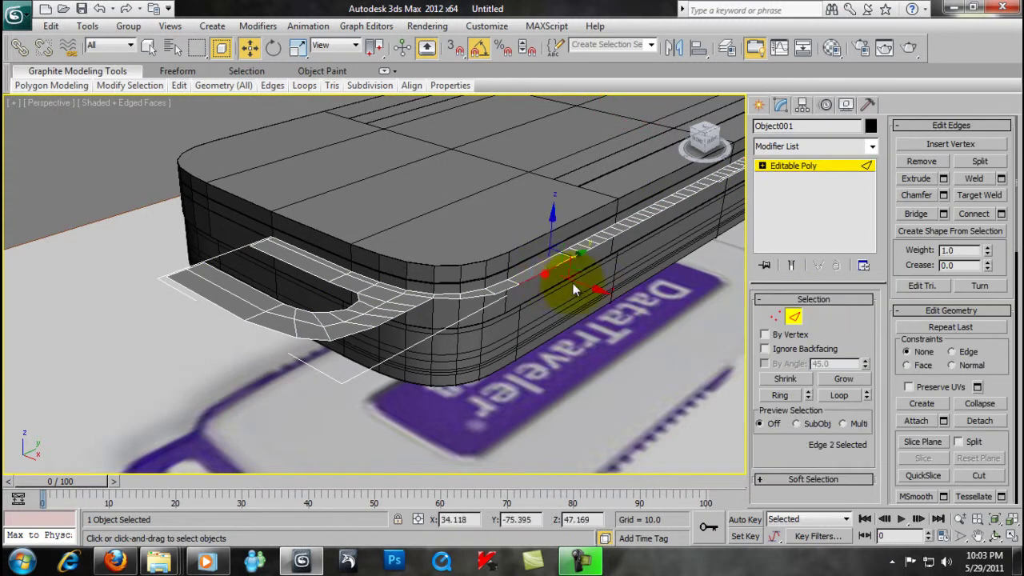
click(774, 395)
click(835, 397)
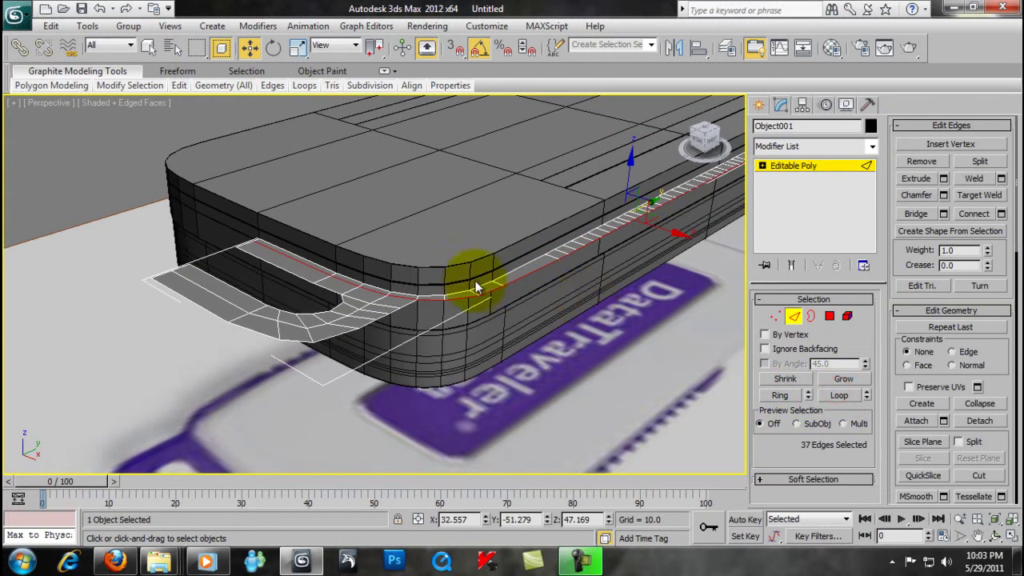
- Refine the edge selection to include the rim edges around the loop end and inner curve
mouse_move(242, 217)
mouse_down()
mouse_move(395, 339)
mouse_move(412, 310)
mouse_up()
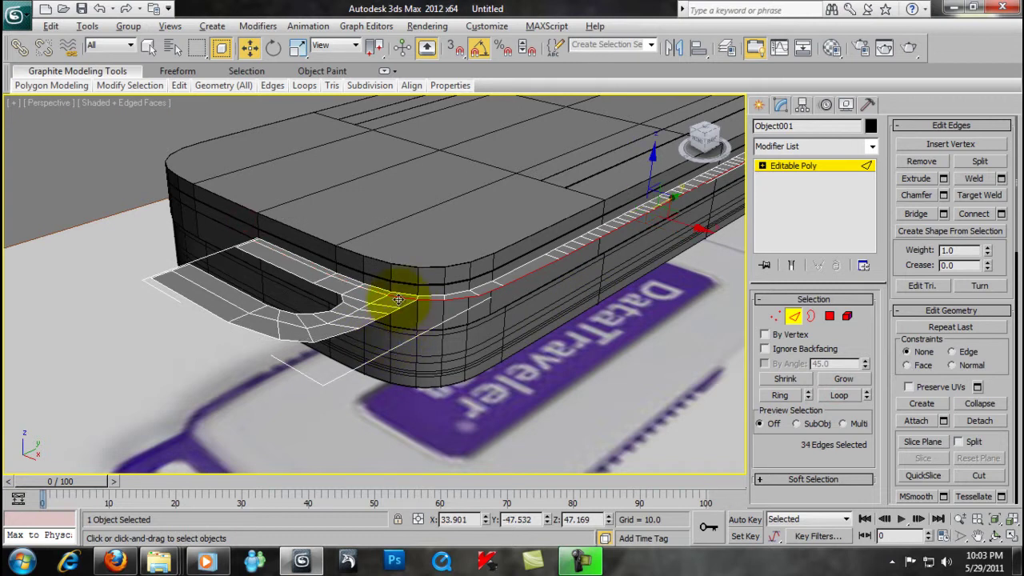
ctrl+click(407, 302)
alt+middle_drag(406, 303, 428, 352)
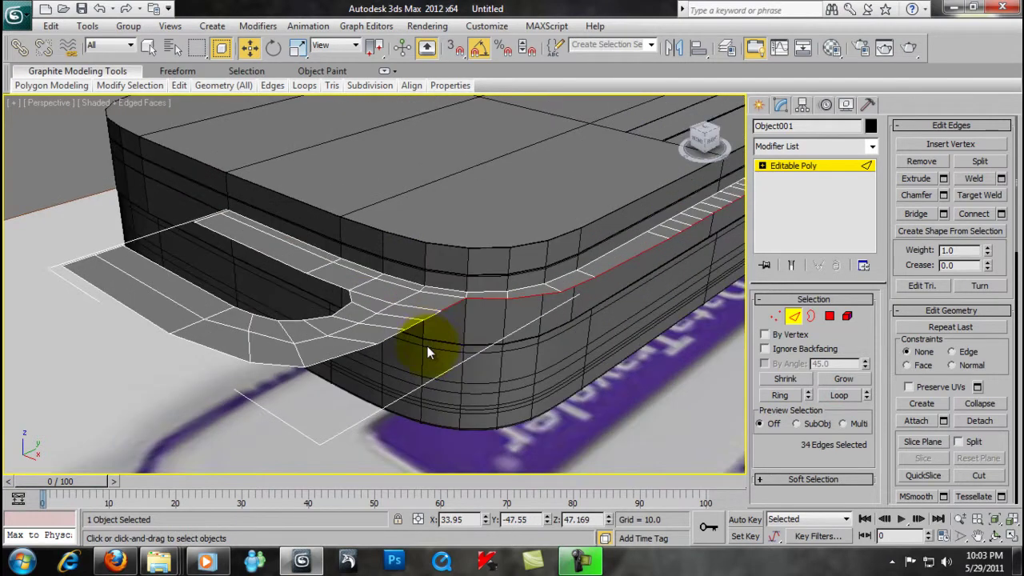
ctrl+click(394, 336)
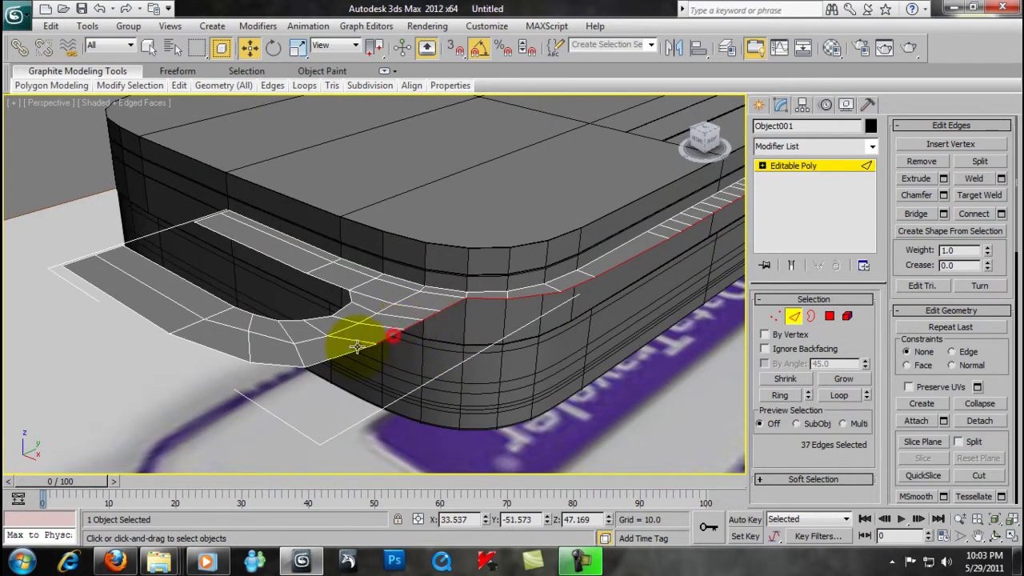
ctrl+click(268, 363)
ctrl+click(178, 346)
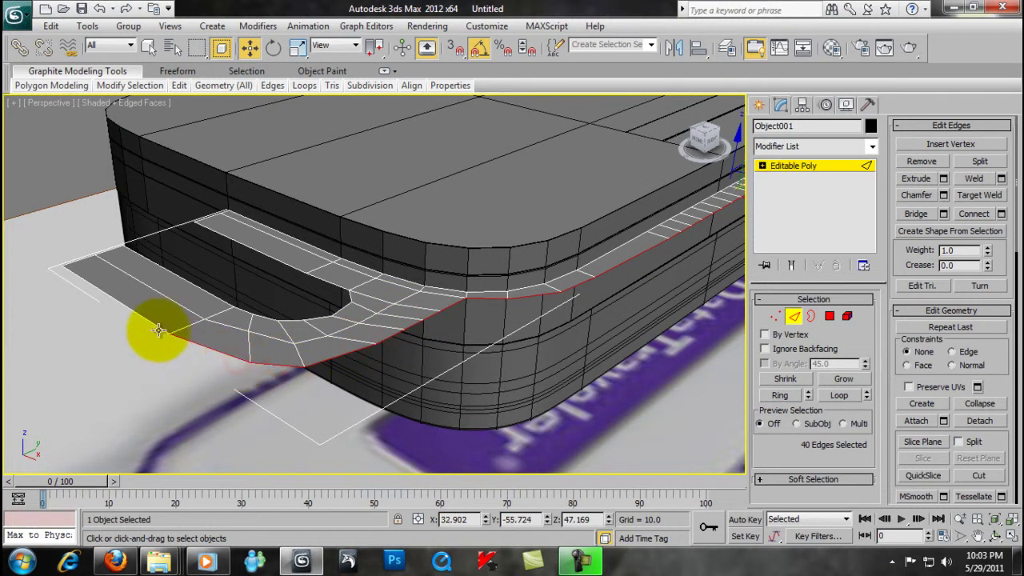
ctrl+click(156, 324)
ctrl+click(214, 298)
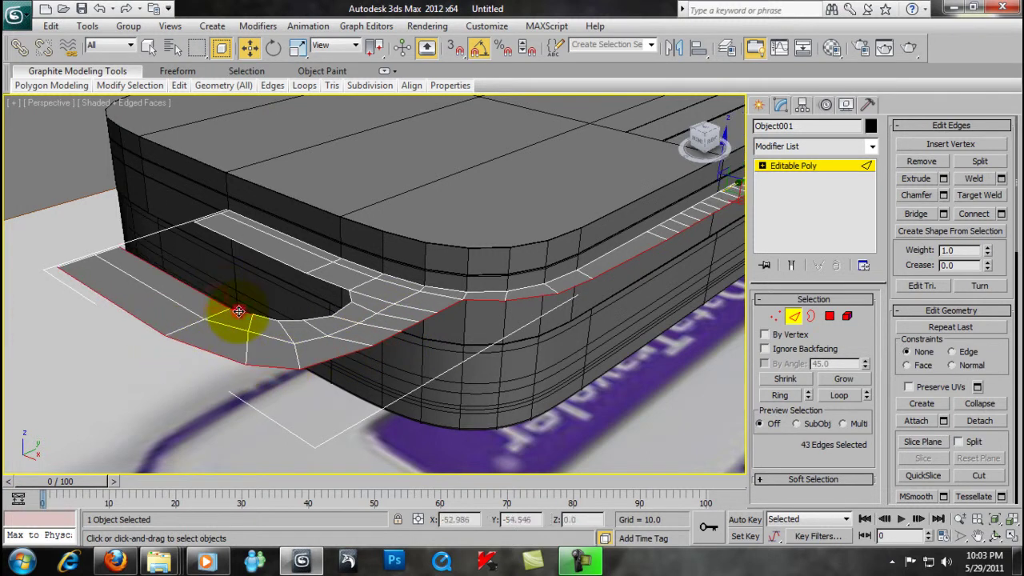
alt+click(239, 311)
ctrl+click(286, 322)
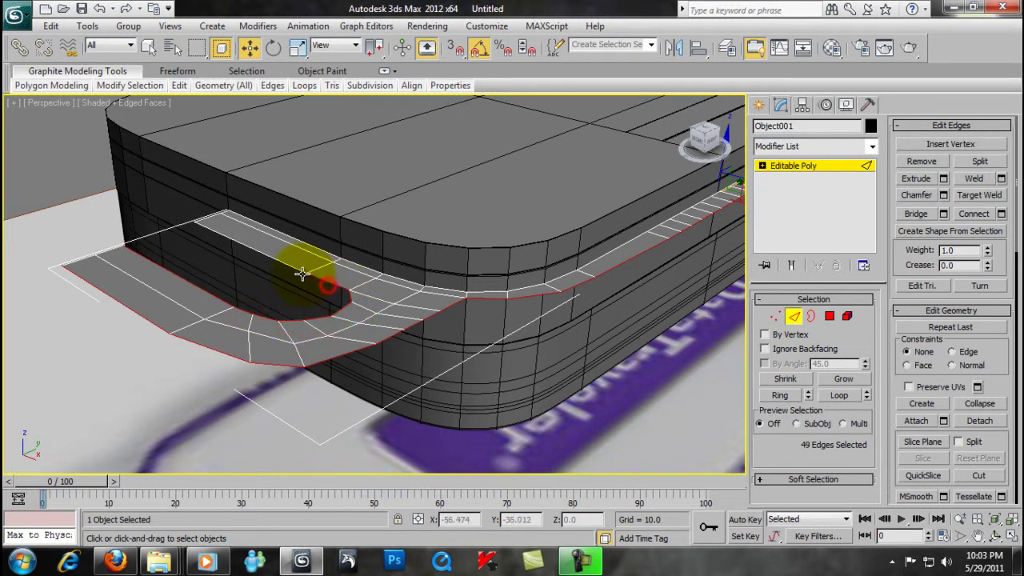
- Shift-drag the selected edges down along Z to extrude a new strip of faces
mouse_move(290, 280)
alt+middle_down()
mouse_move(400, 275)
mouse_move(274, 312)
alt+middle_up()
scroll(389, 309, down, 3)
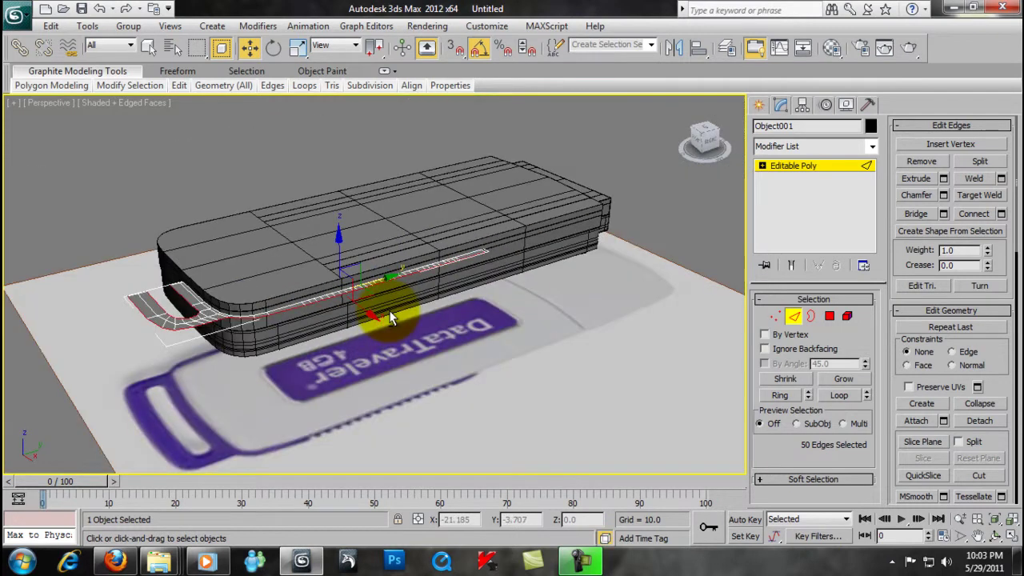
scroll(361, 311, up, 3)
shift+drag(323, 277, 163, 480)
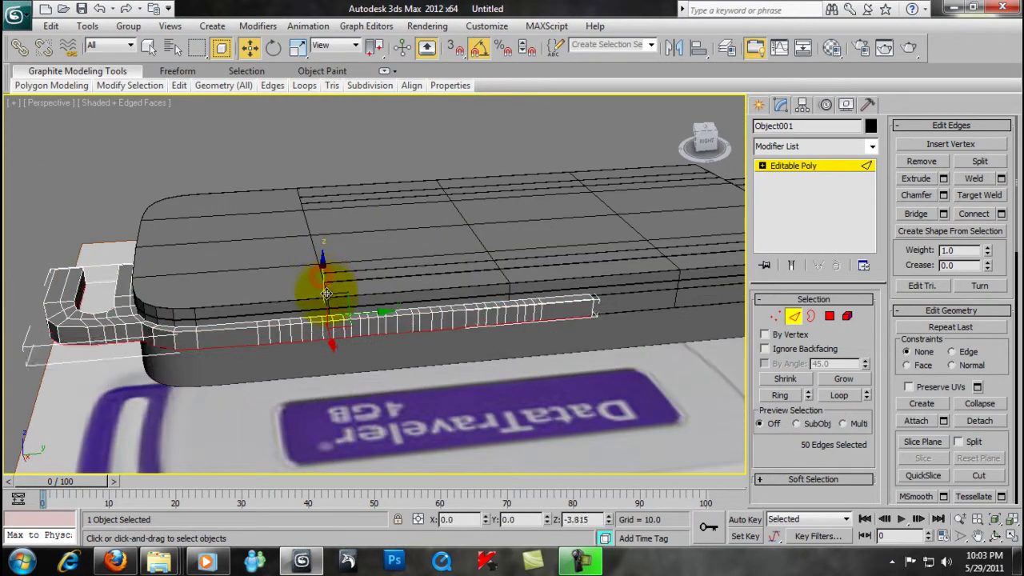
- Compare the model with the Kingston USB reference photo in the browser
click(114, 560)
click(120, 13)
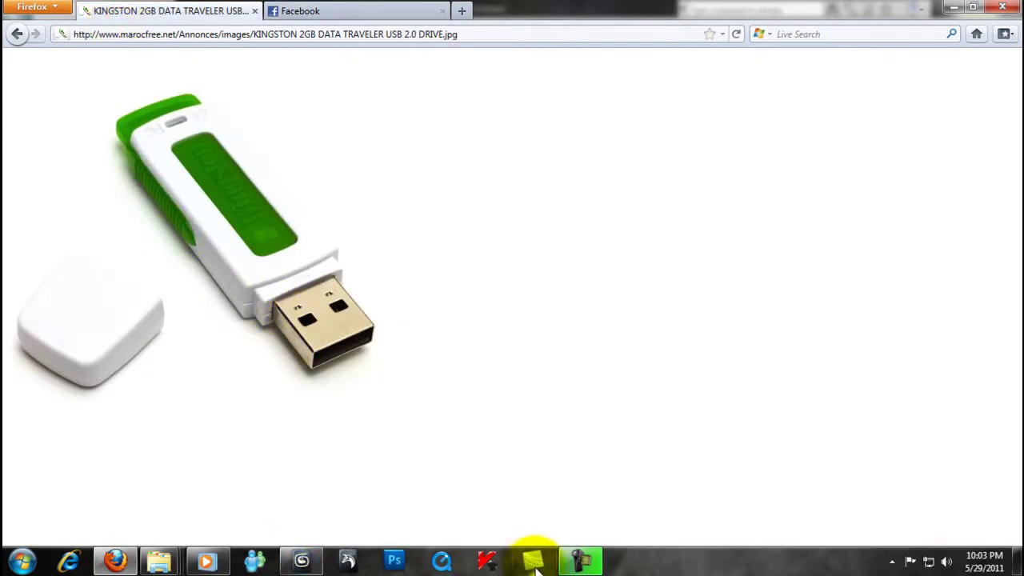
click(344, 560)
alt+middle_drag(418, 325, 455, 313)
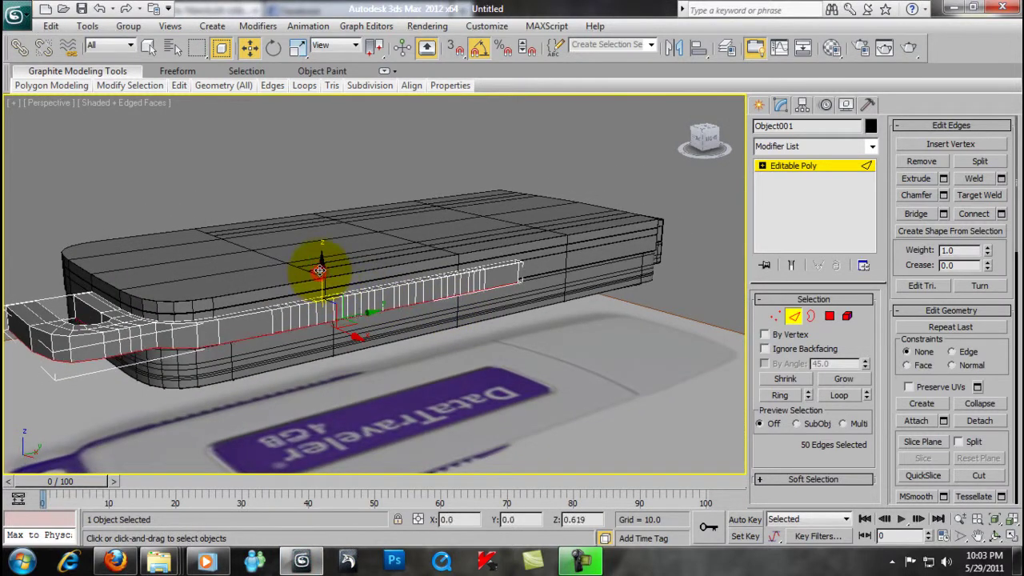
- Select the two vertices at the new strip's end and open Weld settings with a 0.17 threshold
alt+middle_drag(319, 275, 344, 288)
scroll(252, 330, up, 5)
mouse_move(252, 323)
alt+middle_down()
mouse_move(359, 231)
mouse_move(347, 270)
mouse_move(299, 224)
mouse_move(384, 266)
alt+middle_up()
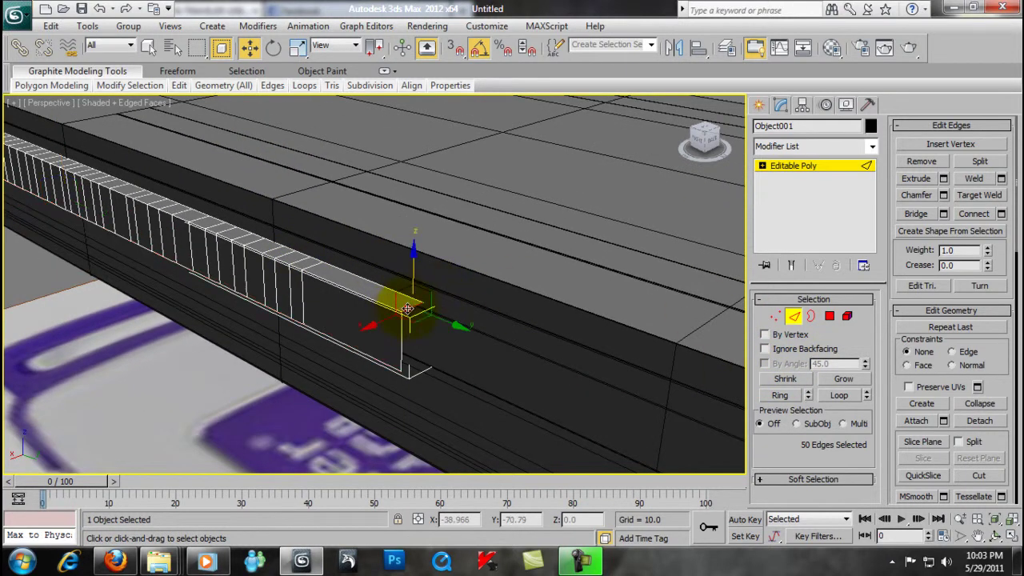
click(420, 298)
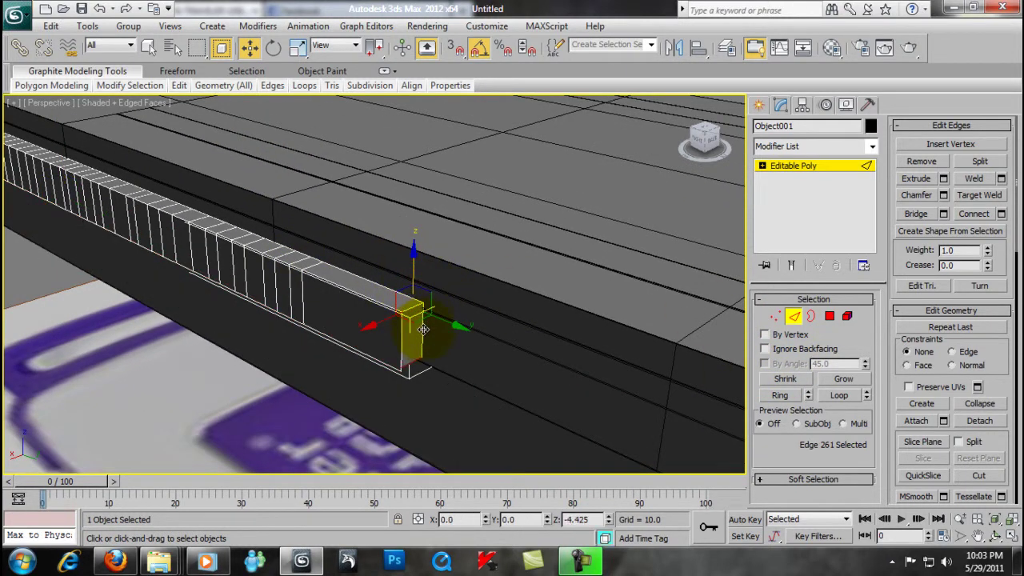
alt+middle_drag(423, 329, 526, 362)
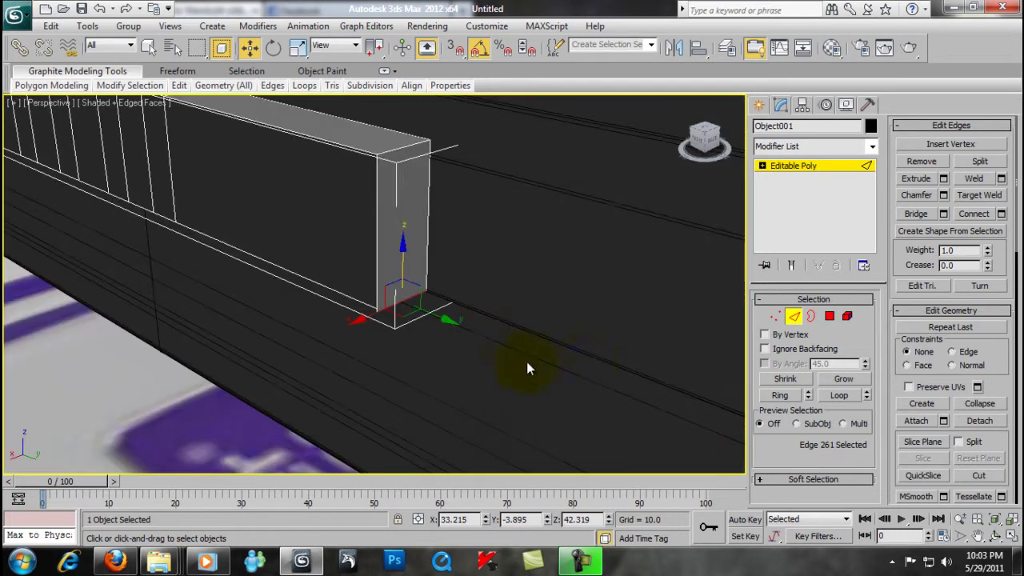
click(773, 317)
drag(366, 288, 434, 338)
right_click(370, 316)
click(375, 409)
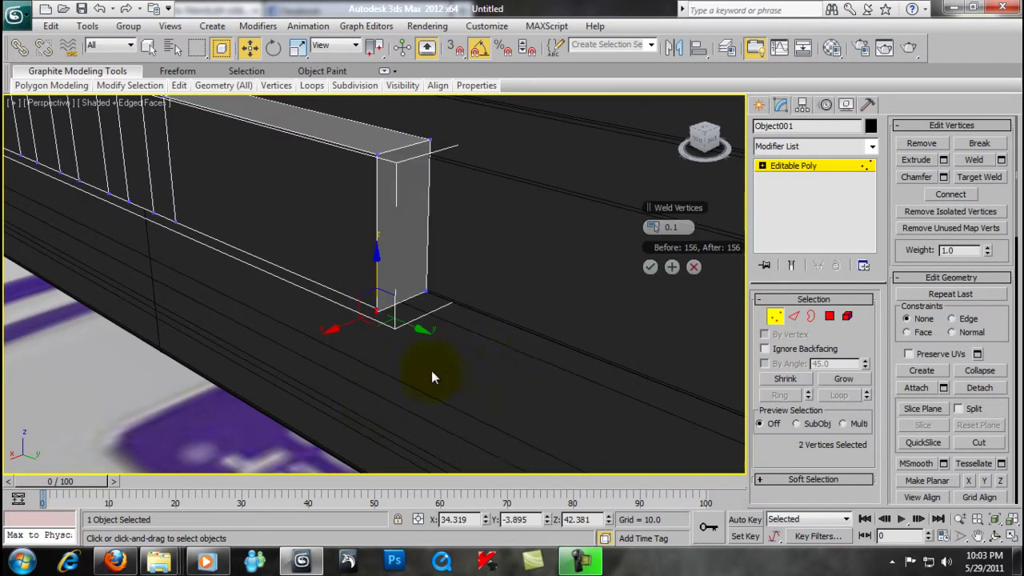
- Apply the weld and slide the strip's end vertices left in the Top view to slant the end
click(650, 267)
middle_drag(332, 258, 361, 287)
drag(424, 404, 424, 404)
key(alt+w)
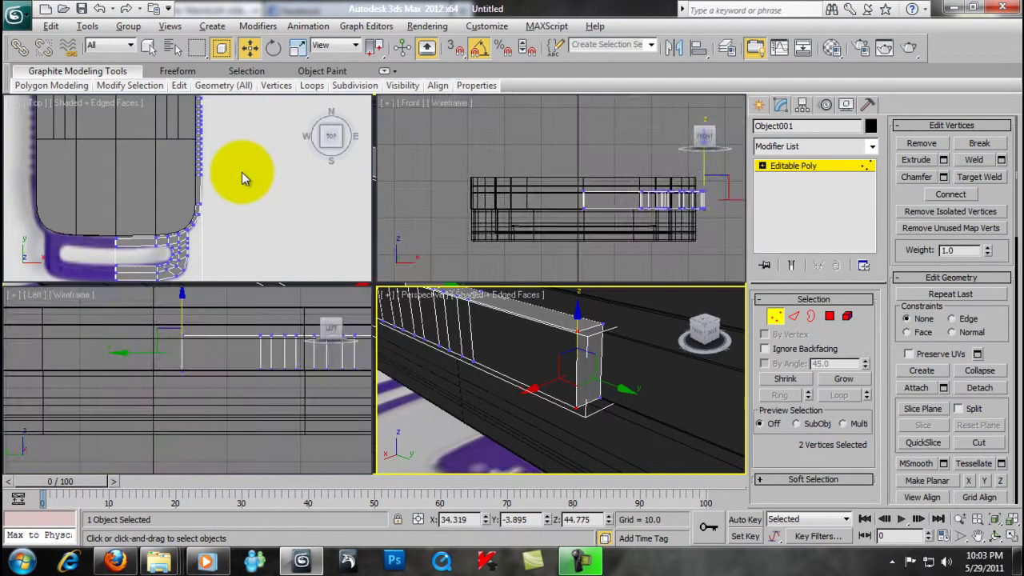
key(alt+w)
scroll(368, 336, up, 3)
scroll(404, 318, up, 2)
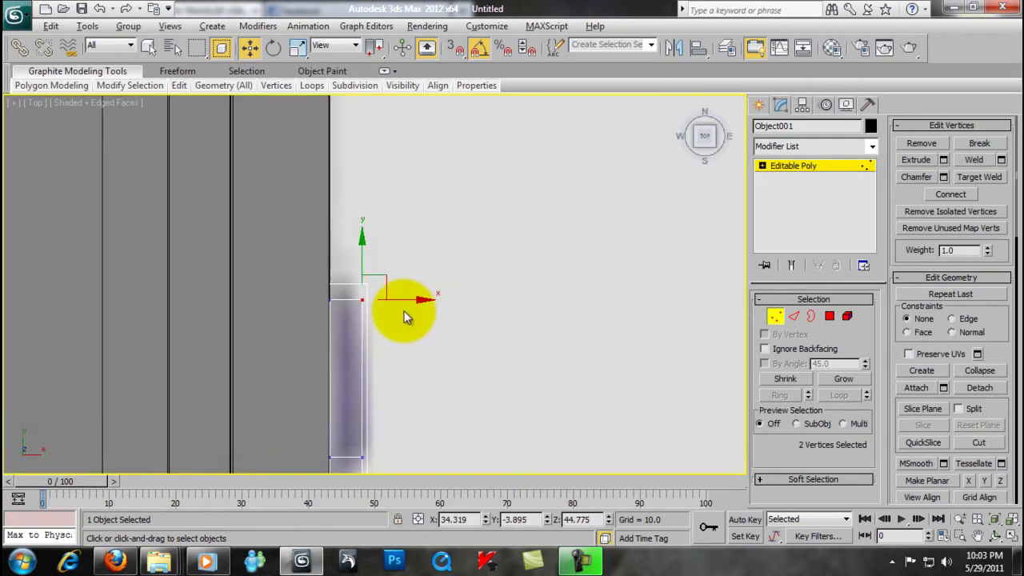
mouse_move(405, 301)
mouse_down()
mouse_move(383, 312)
mouse_move(388, 298)
mouse_up()
mouse_move(389, 298)
middle_down()
mouse_move(389, 201)
mouse_move(360, 248)
middle_up()
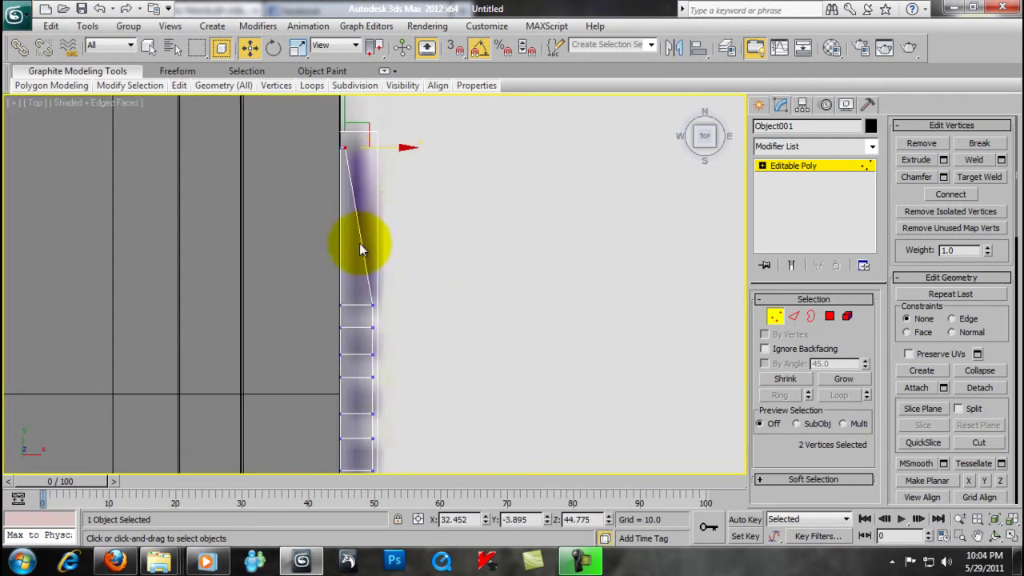
- Select the vertices at the base of the slant and inspect the strip in the Perspective view
mouse_move(357, 259)
mouse_down()
mouse_move(405, 320)
mouse_move(417, 304)
mouse_up()
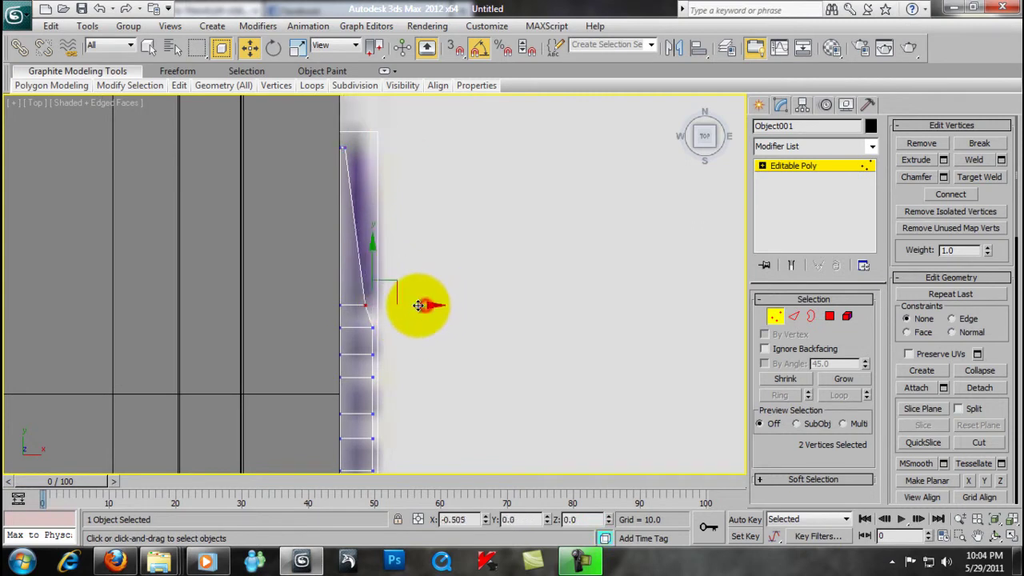
key(p)
mouse_move(505, 374)
alt+middle_down()
mouse_move(487, 366)
mouse_move(546, 324)
mouse_move(441, 305)
mouse_move(526, 284)
alt+middle_up()
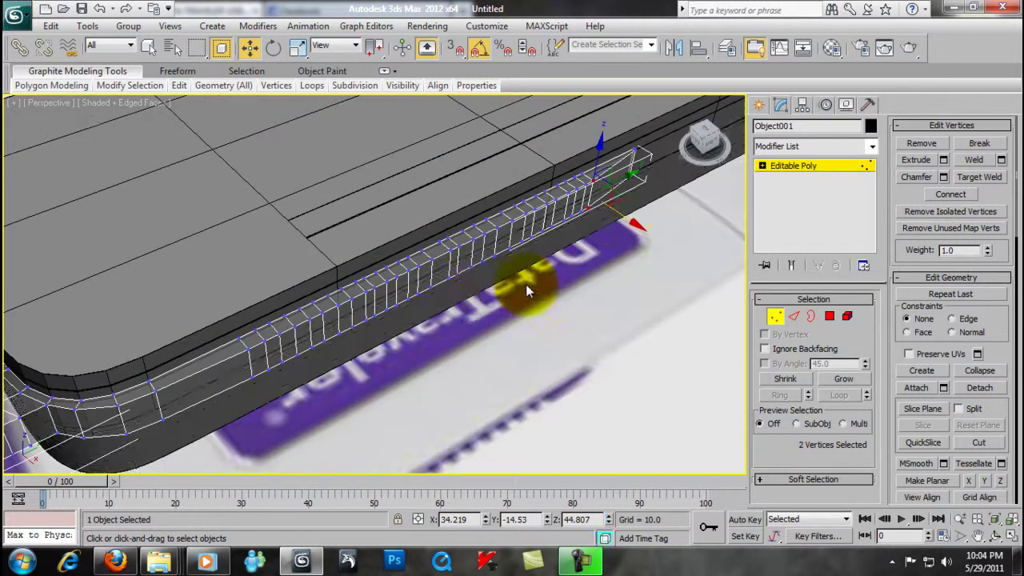
right_click(481, 280)
- At Polygon level, select the first few columns of faces on the side strip
click(830, 316)
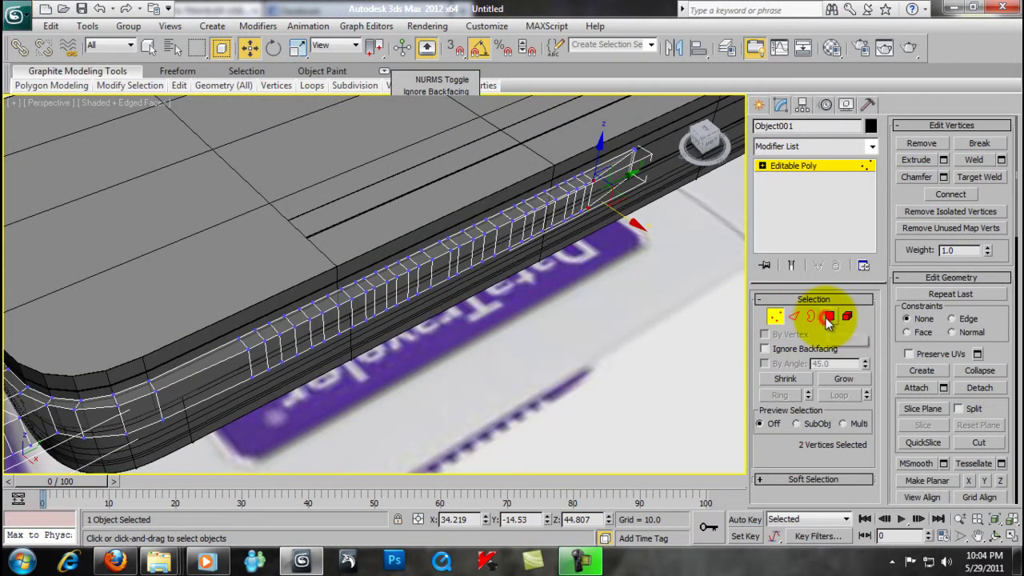
key(alt+w)
key(alt+w)
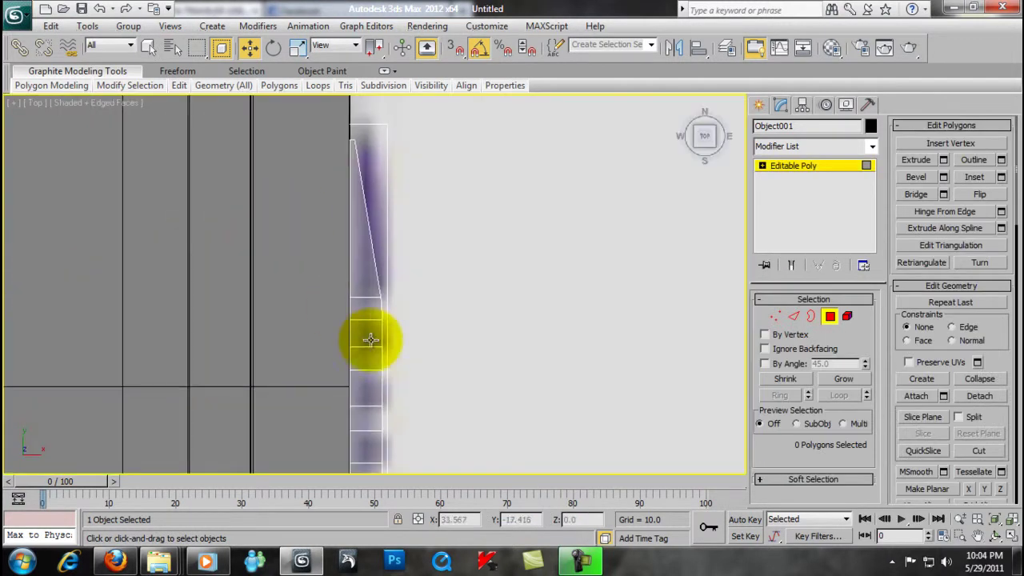
click(381, 312)
key(alt+w)
mouse_move(483, 300)
alt+middle_down()
mouse_move(484, 193)
mouse_move(508, 320)
alt+middle_up()
ctrl+click(599, 292)
scroll(600, 321, up, 3)
mouse_move(601, 297)
alt+middle_down()
mouse_move(578, 304)
mouse_move(555, 354)
mouse_move(555, 400)
alt+middle_up()
scroll(552, 312, up, 4)
scroll(528, 327, up, 3)
scroll(536, 325, down, 5)
scroll(545, 366, up, 3)
mouse_move(544, 248)
alt+middle_down()
mouse_move(520, 195)
mouse_move(531, 155)
mouse_move(560, 172)
mouse_move(613, 263)
mouse_move(593, 287)
mouse_move(469, 270)
alt+middle_up()
ctrl+click(452, 122)
ctrl+click(450, 173)
ctrl+click(348, 184)
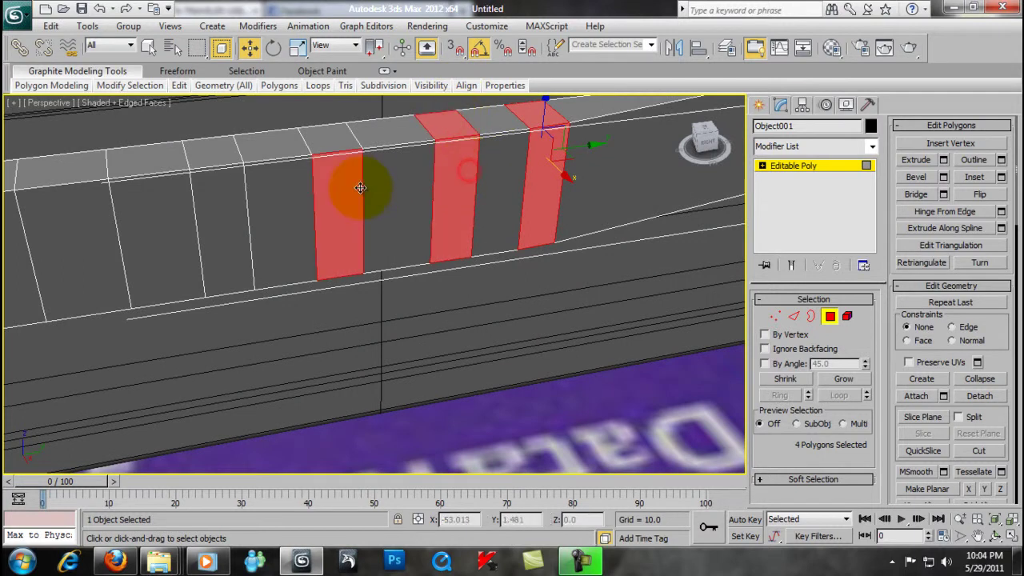
ctrl+click(223, 192)
middle_drag(223, 192, 334, 191)
- Add more alternating top and front strip faces to the selection, moving along the strip
key(alt+w)
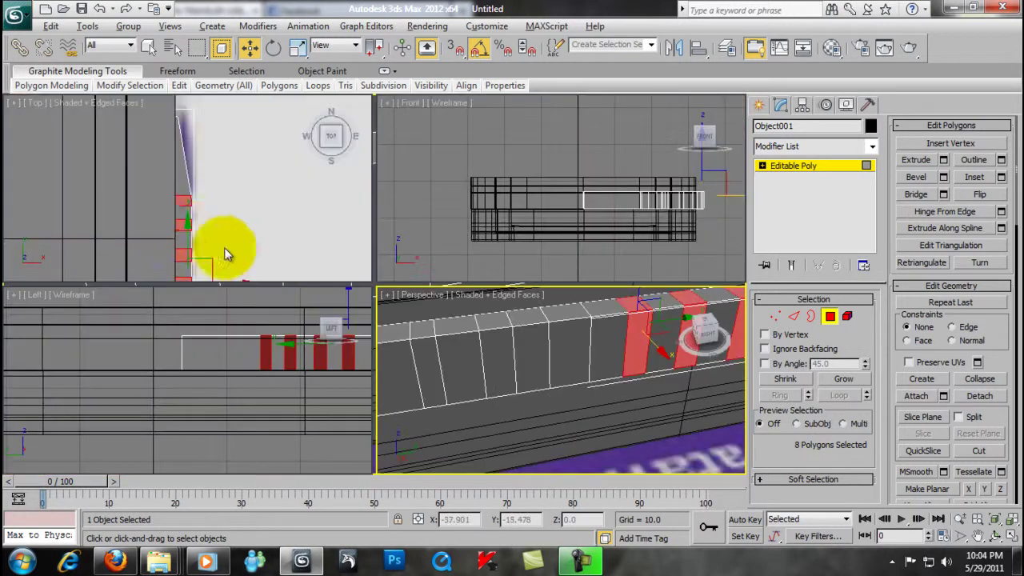
right_click(217, 241)
key(alt+w)
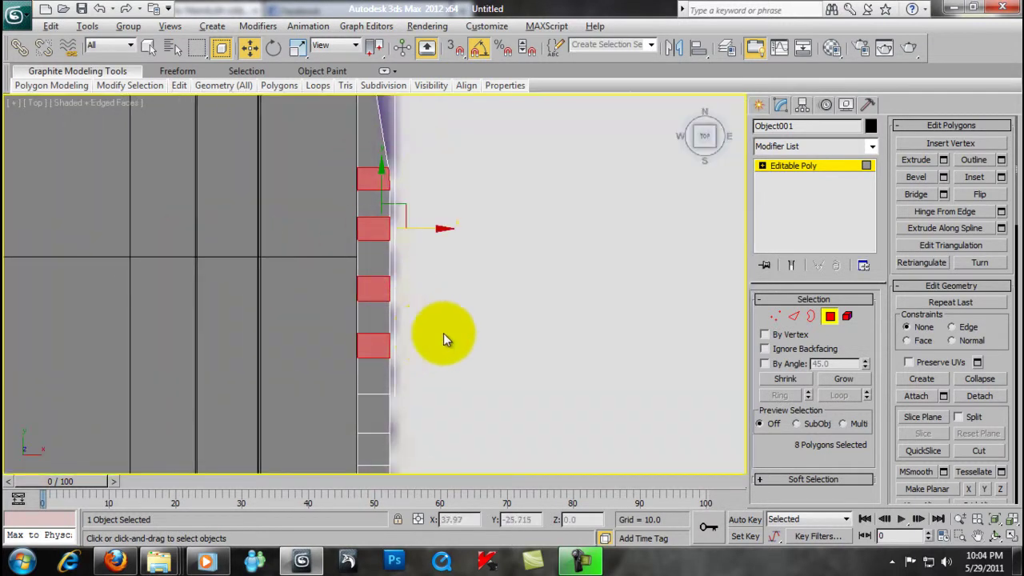
key(alt+w)
right_click(538, 239)
right_click(464, 447)
key(alt+w)
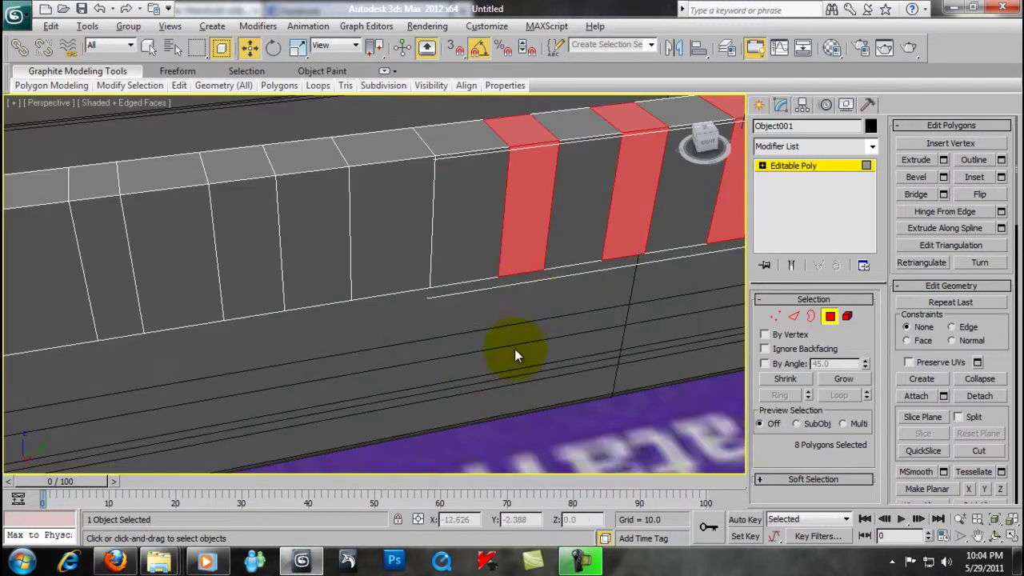
ctrl+click(389, 144)
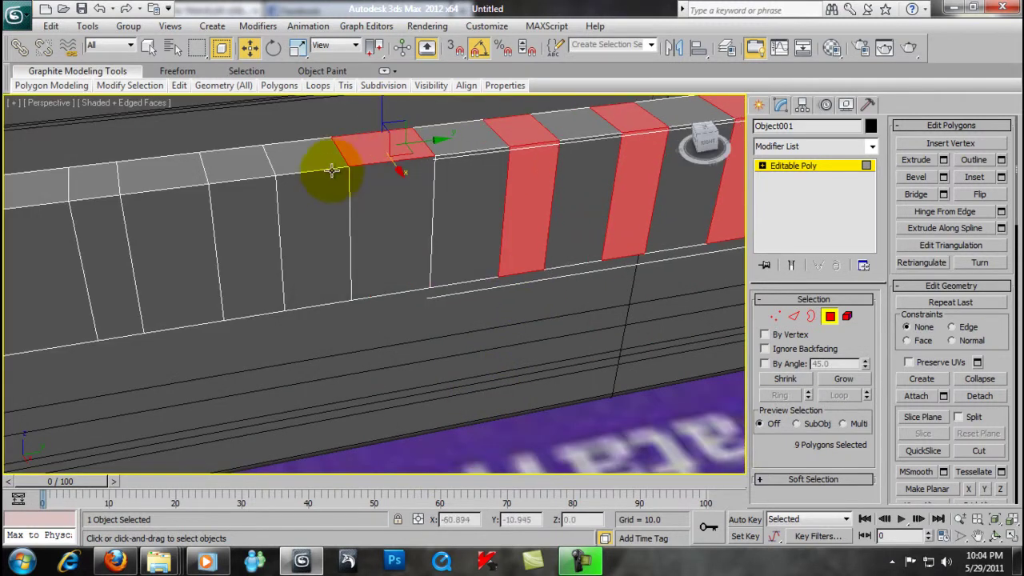
ctrl+click(360, 196)
ctrl+click(222, 171)
ctrl+click(216, 212)
middle_drag(215, 212, 393, 217)
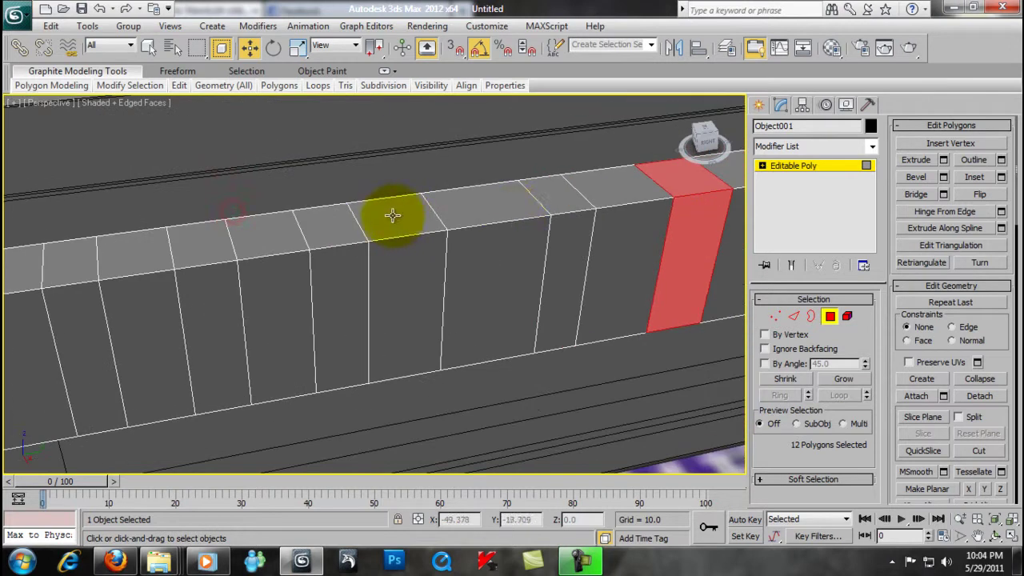
ctrl+click(560, 196)
ctrl+click(554, 254)
ctrl+click(400, 224)
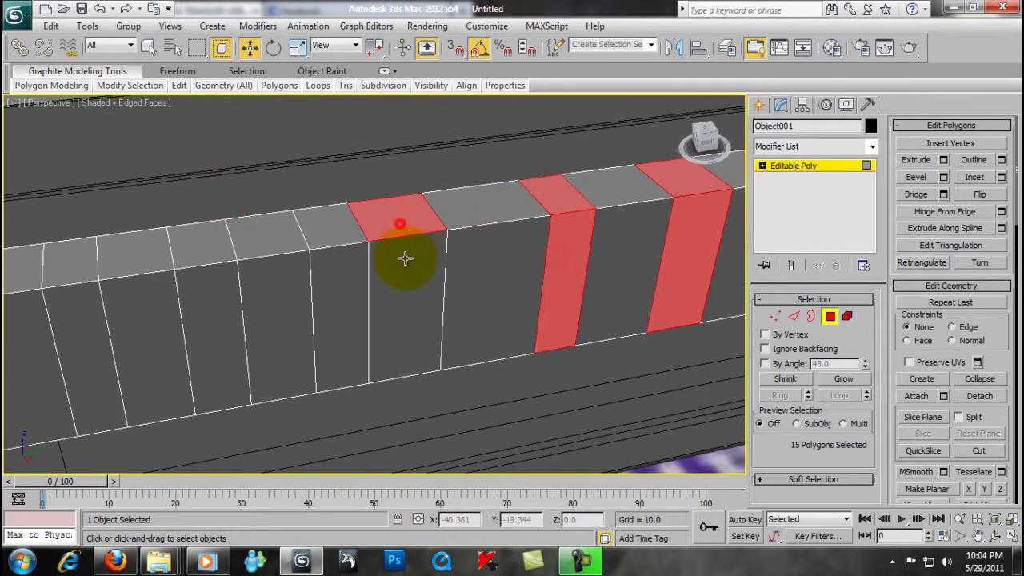
ctrl+click(405, 264)
ctrl+click(293, 238)
ctrl+click(290, 274)
middle_drag(290, 274, 346, 245)
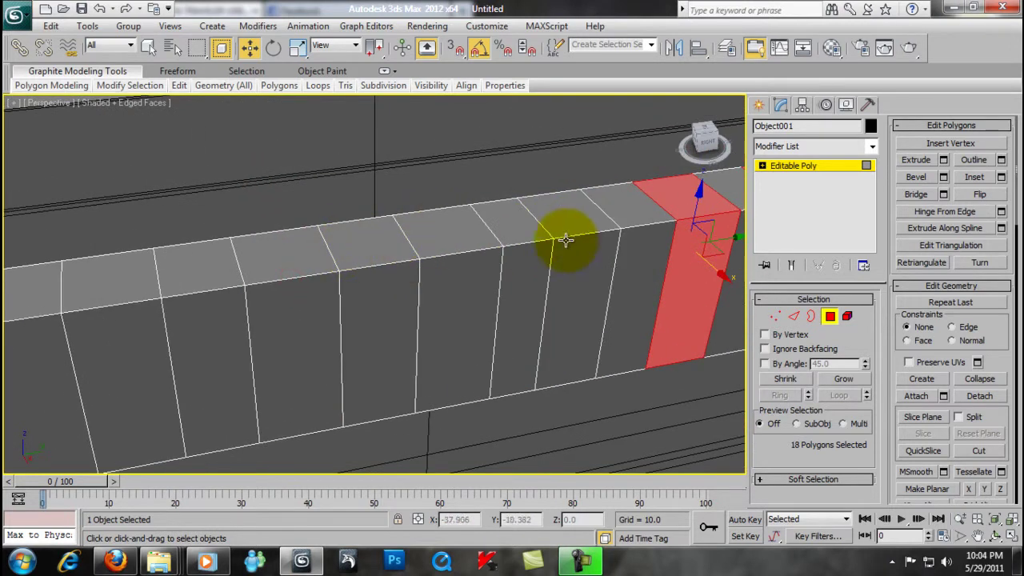
- Select the remaining alternating strip faces, correcting any wrongly picked top faces
ctrl+click(563, 273)
ctrl+click(457, 238)
ctrl+click(451, 286)
ctrl+click(329, 252)
ctrl+click(308, 336)
ctrl+click(308, 336)
ctrl+click(320, 256)
ctrl+click(297, 320)
ctrl+click(309, 256)
ctrl+click(309, 333)
alt+middle_drag(309, 333, 453, 258)
ctrl+click(334, 227)
ctrl+click(340, 292)
ctrl+click(180, 248)
ctrl+click(160, 328)
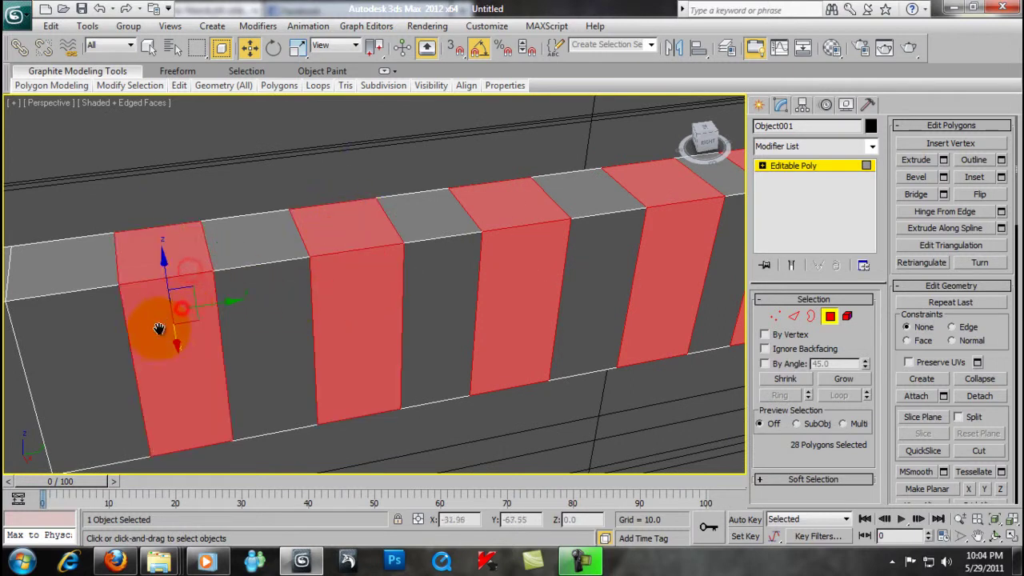
alt+middle_drag(156, 331, 248, 311)
scroll(313, 293, down, 5)
mouse_move(313, 292)
alt+middle_down()
mouse_move(416, 285)
mouse_move(480, 320)
alt+middle_up()
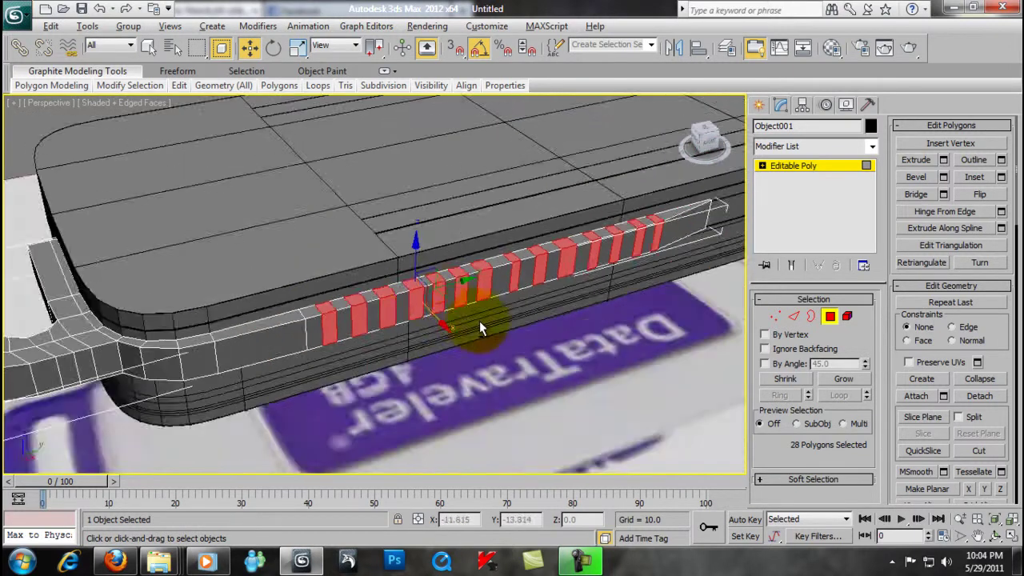
- Delete the selected faces and hide the main body, leaving only the teeth visible
click(700, 306)
scroll(693, 305, up, 2)
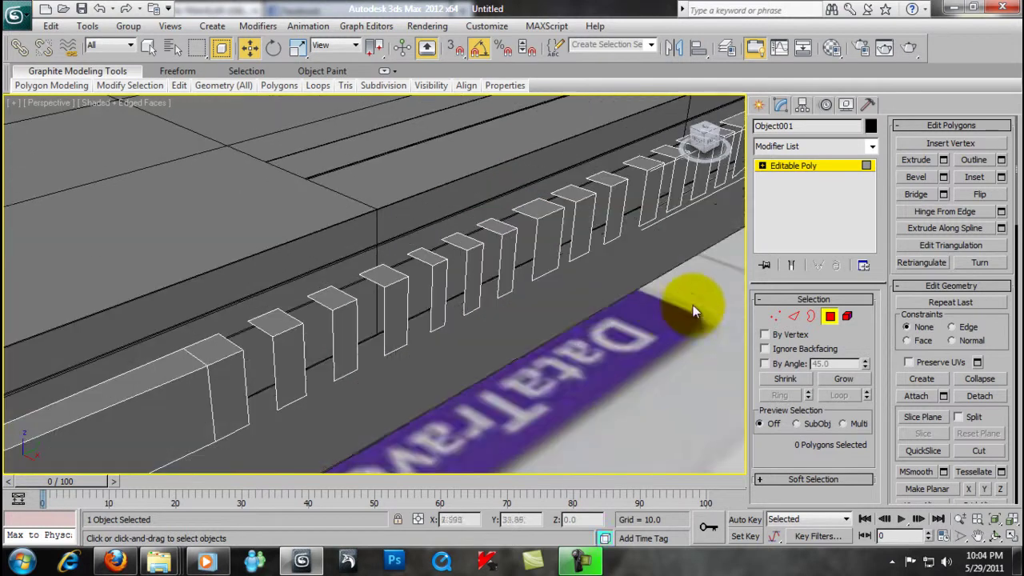
alt+middle_drag(693, 305, 579, 311)
scroll(537, 325, up, 2)
right_click(538, 324)
click(564, 278)
mouse_move(570, 275)
alt+middle_down()
mouse_move(601, 287)
mouse_move(591, 294)
mouse_move(471, 257)
mouse_move(480, 336)
mouse_move(633, 315)
mouse_move(560, 297)
alt+middle_up()
scroll(603, 287, up, 2)
click(794, 316)
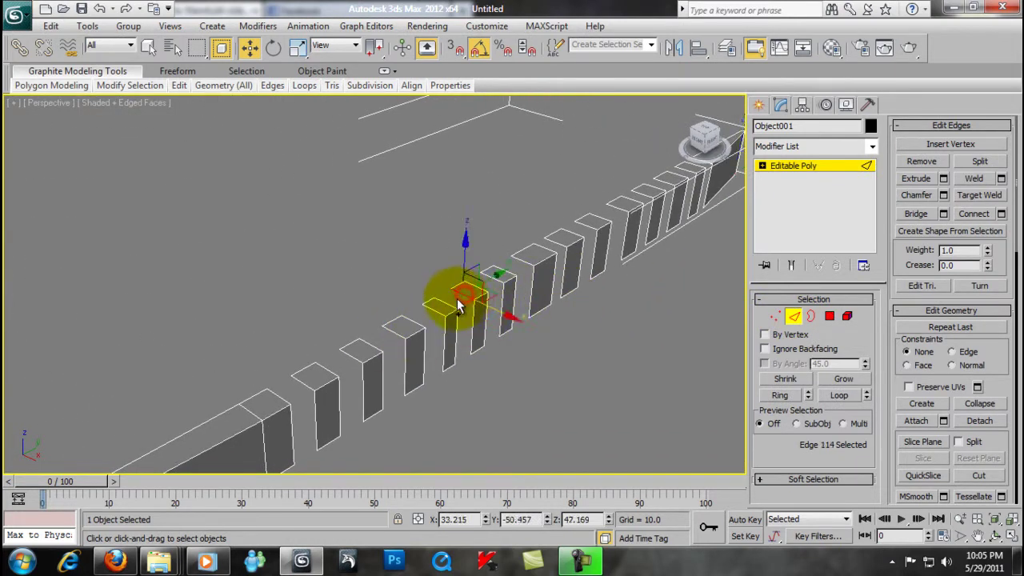
- Select the open lower edges of the first teeth and frame the tooth column
ctrl+click(440, 312)
ctrl+click(427, 323)
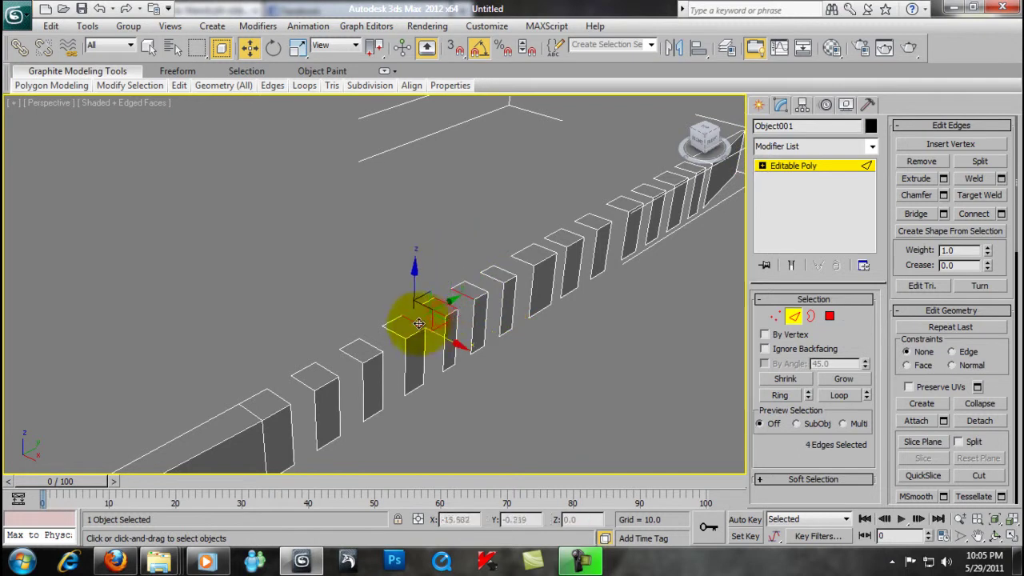
ctrl+click(381, 353)
ctrl+click(336, 367)
ctrl+click(337, 370)
ctrl+click(302, 386)
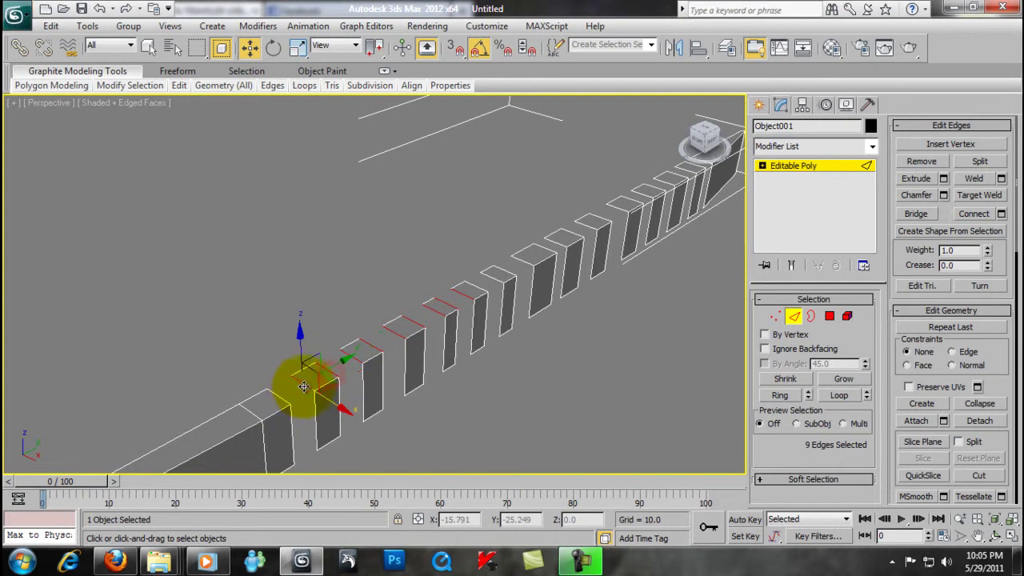
ctrl+click(400, 343)
mouse_move(400, 342)
alt+middle_down()
mouse_move(686, 407)
mouse_move(393, 383)
mouse_move(261, 336)
alt+middle_up()
key(alt+w)
right_click(261, 270)
key(alt+w)
scroll(396, 359, down, 3)
middle_drag(396, 358, 377, 167)
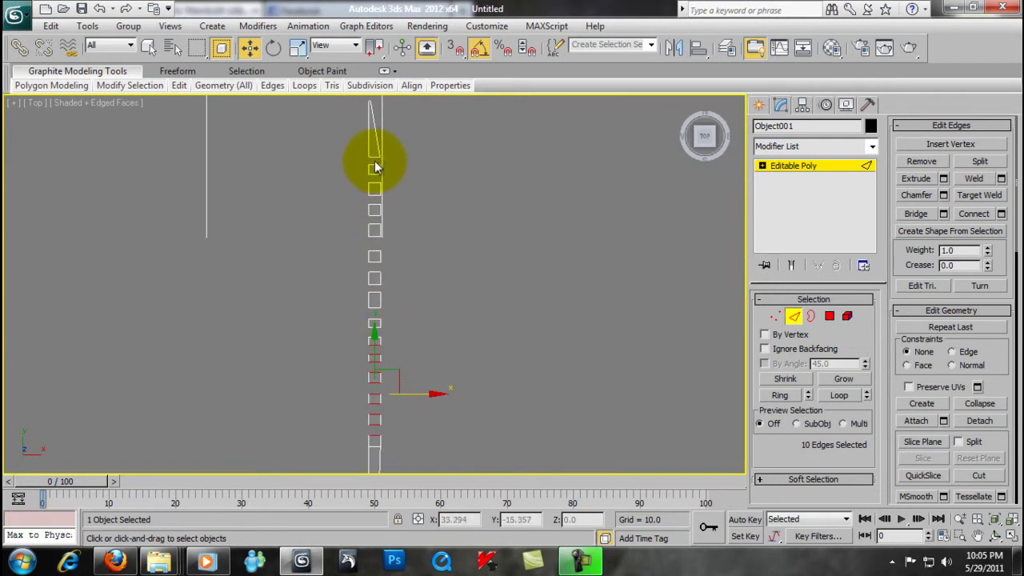
drag(376, 166, 377, 446)
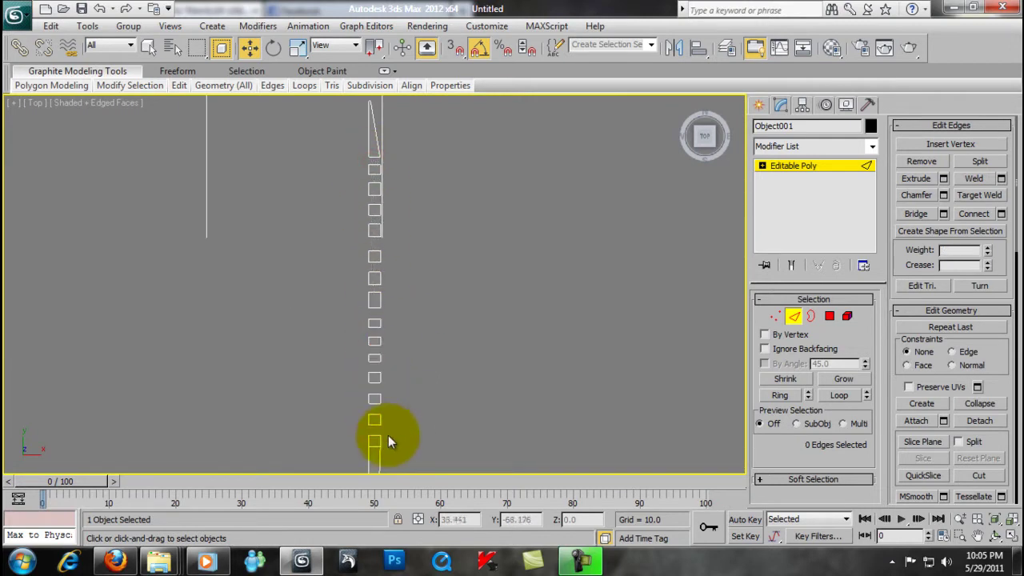
key(alt+w)
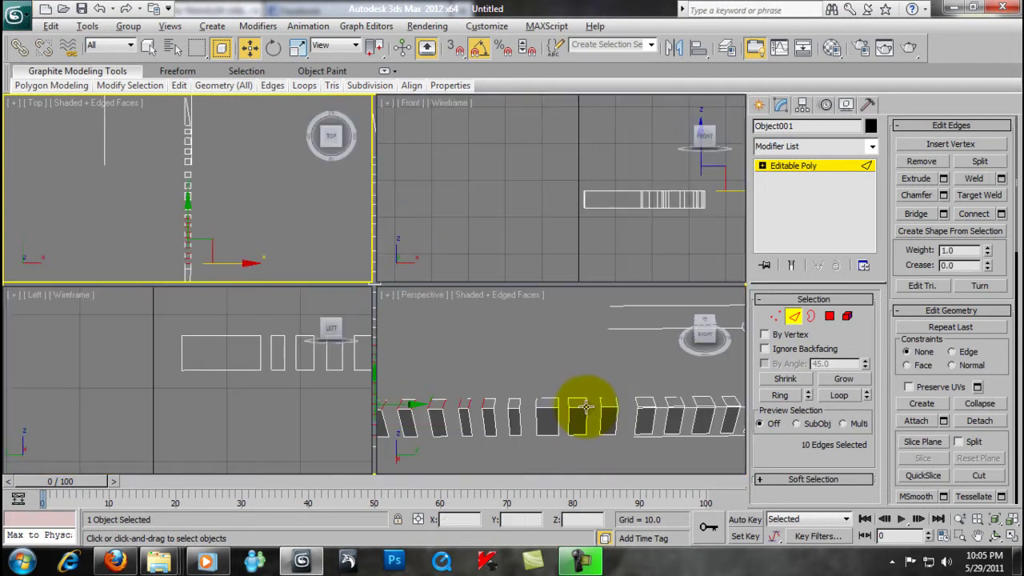
right_click(587, 407)
key(alt+w)
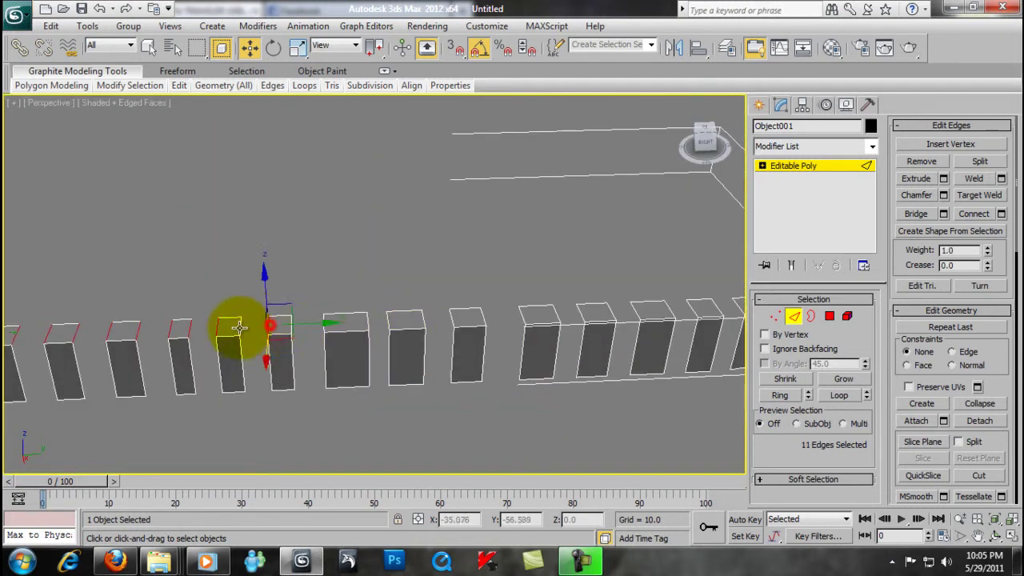
- Add the remaining tooth edges, then drag all 28 selected edges down along Z
ctrl+click(280, 324)
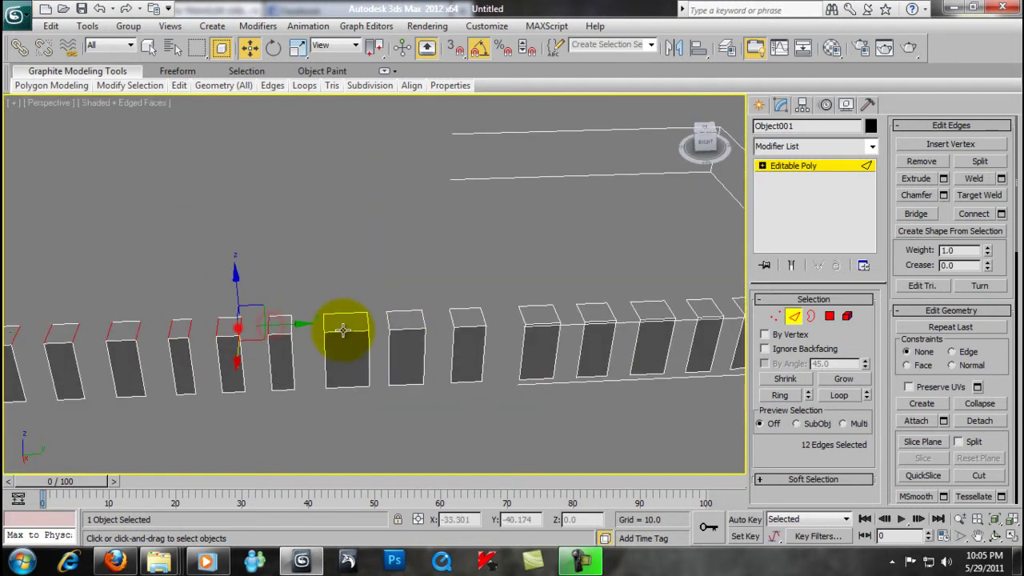
ctrl+click(292, 322)
ctrl+click(321, 323)
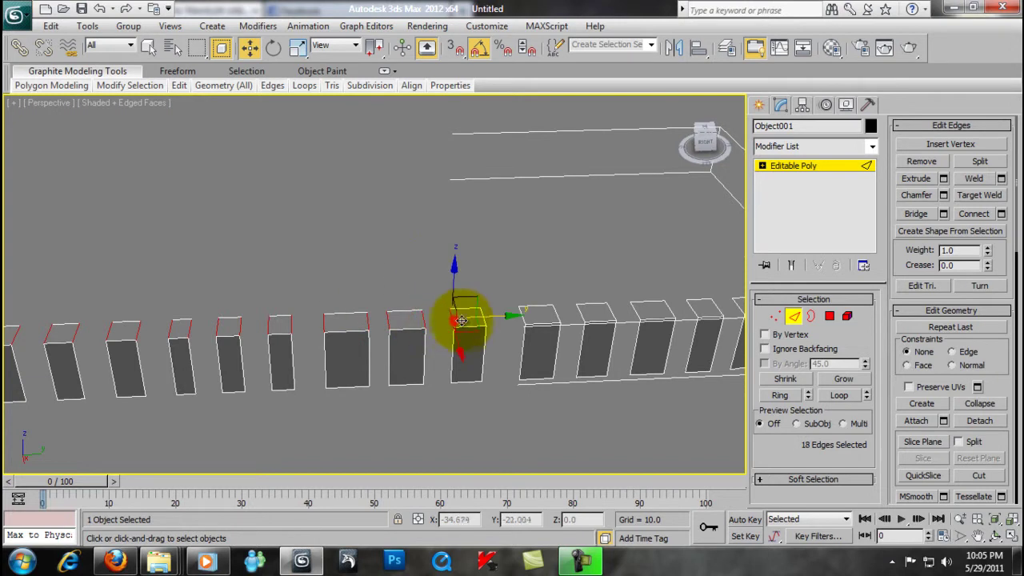
ctrl+click(483, 316)
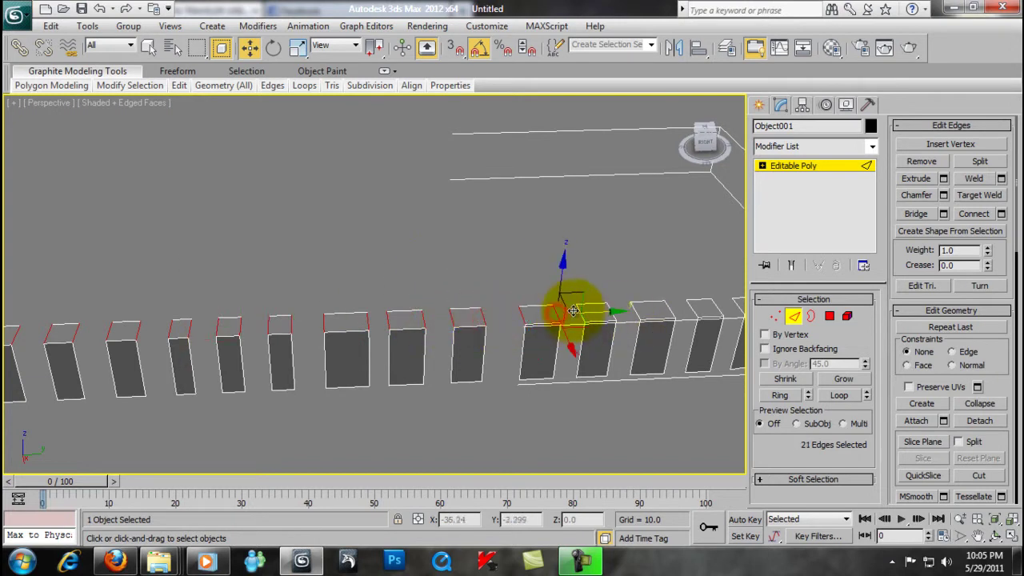
scroll(571, 347, up, 3)
scroll(555, 355, up, 2)
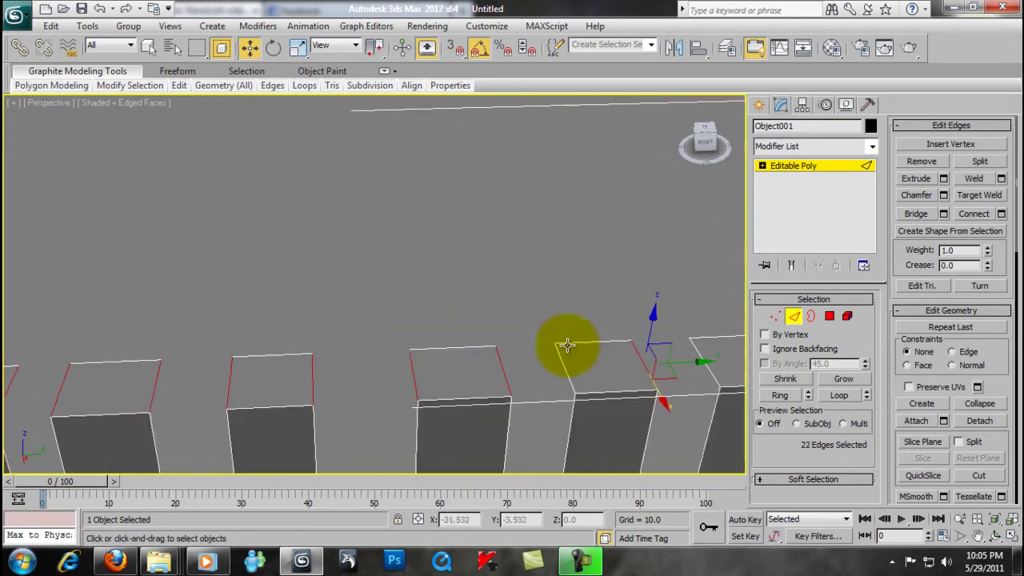
middle_drag(566, 374, 469, 335)
ctrl+click(470, 335)
ctrl+click(560, 324)
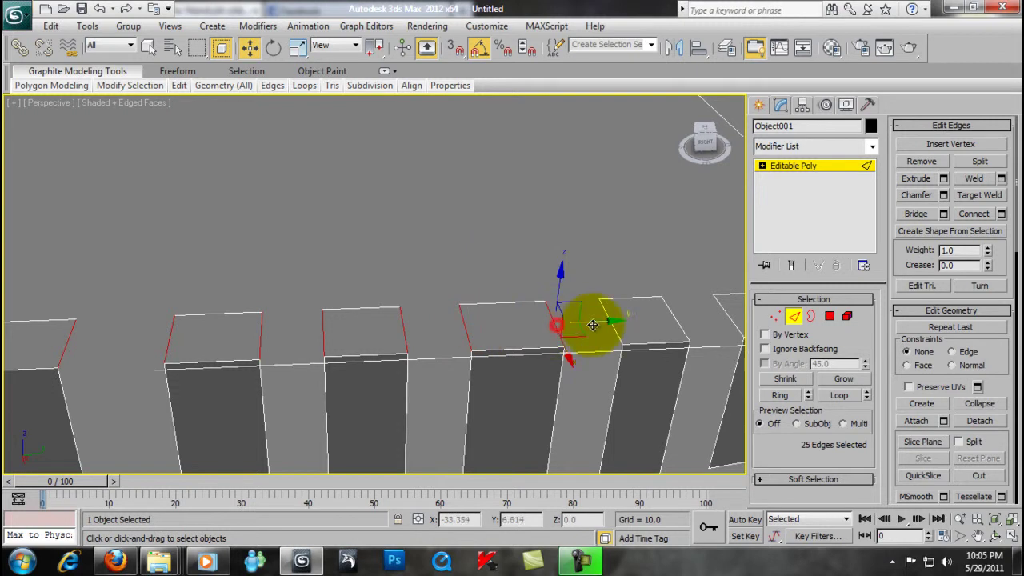
middle_drag(624, 338, 528, 343)
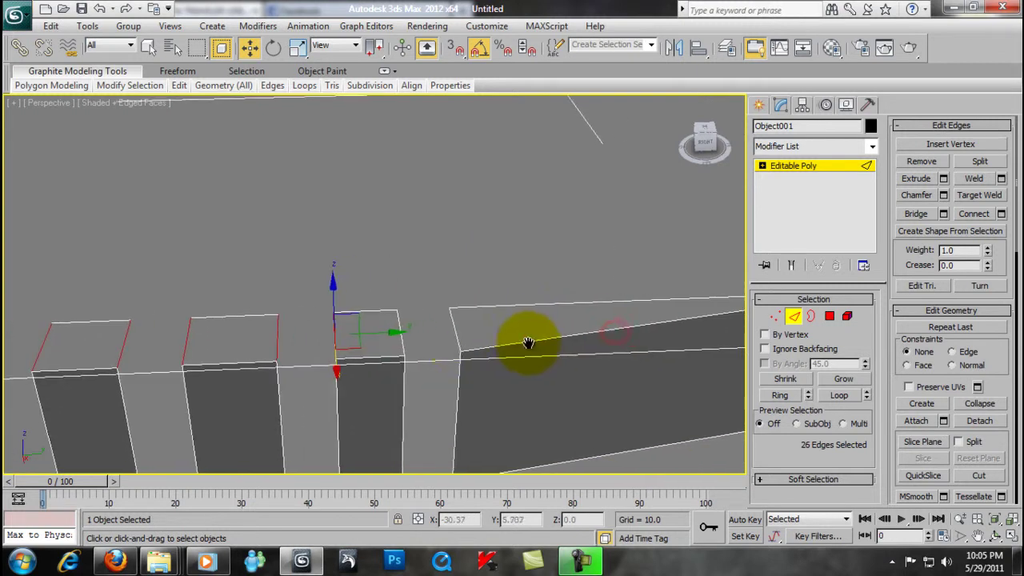
ctrl+click(402, 343)
ctrl+click(453, 336)
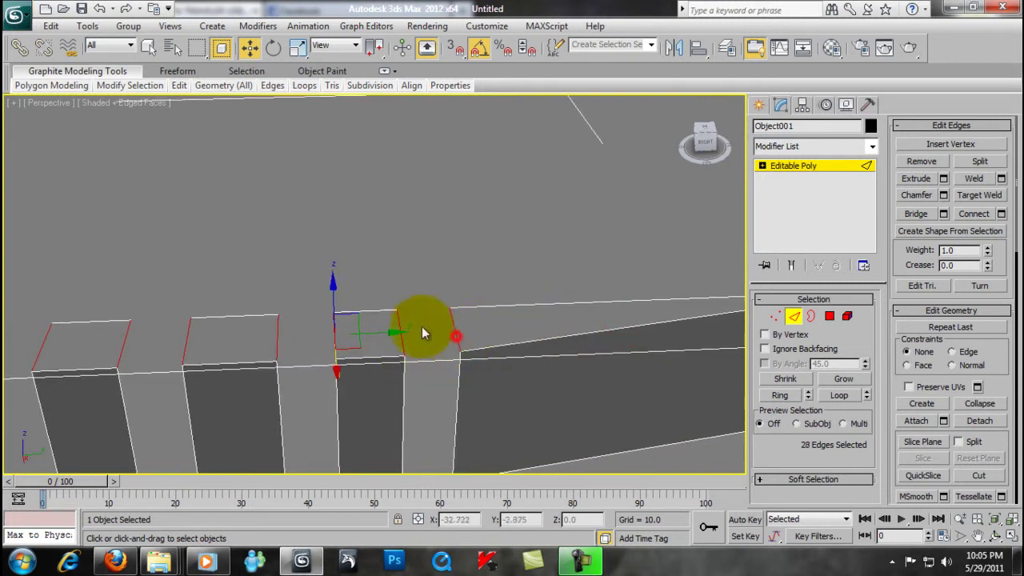
scroll(453, 336, down, 3)
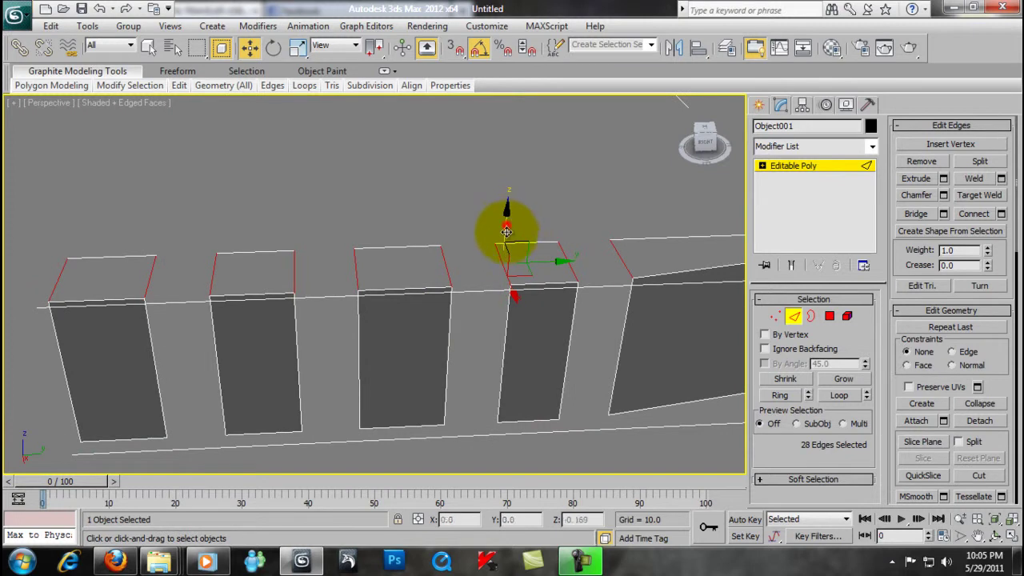
mouse_move(498, 320)
middle_down()
mouse_move(432, 313)
mouse_move(423, 259)
mouse_move(398, 291)
middle_up()
drag(368, 312, 364, 361)
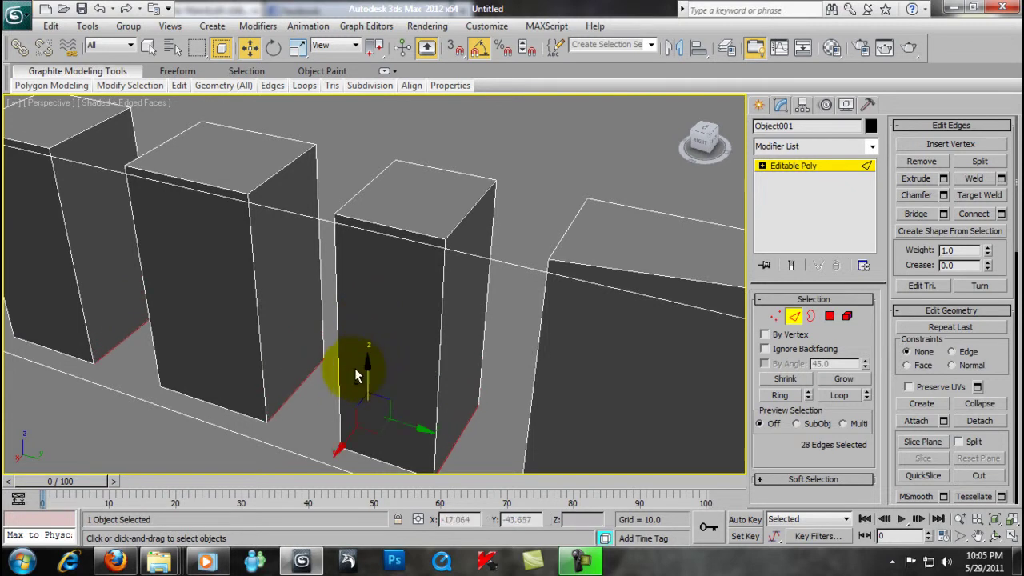
key(shift+z)
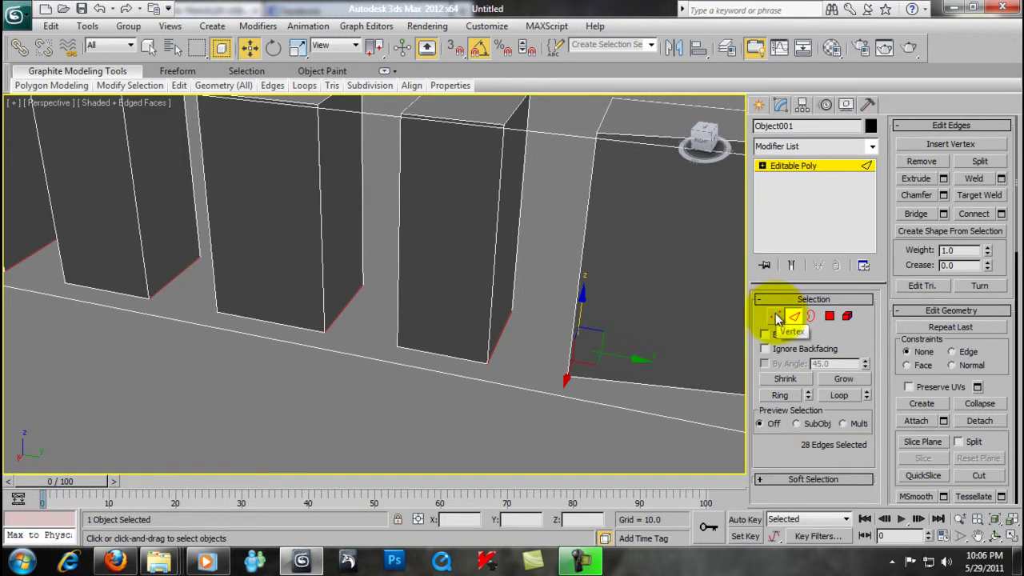
- Select all vertices and weld them at a 0.17 threshold, leaving 183 vertices
click(777, 318)
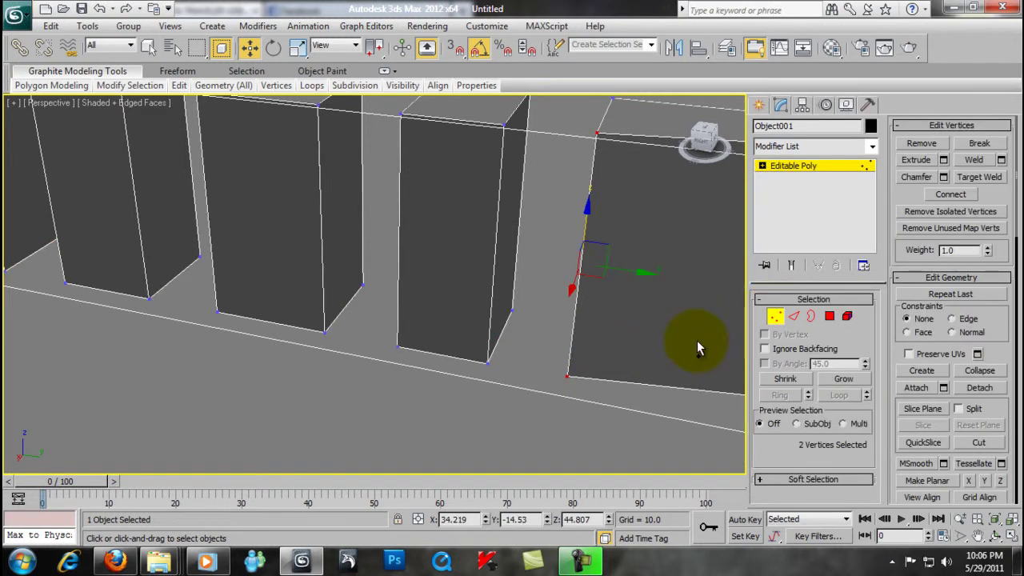
key(ctrl+a)
right_click(556, 316)
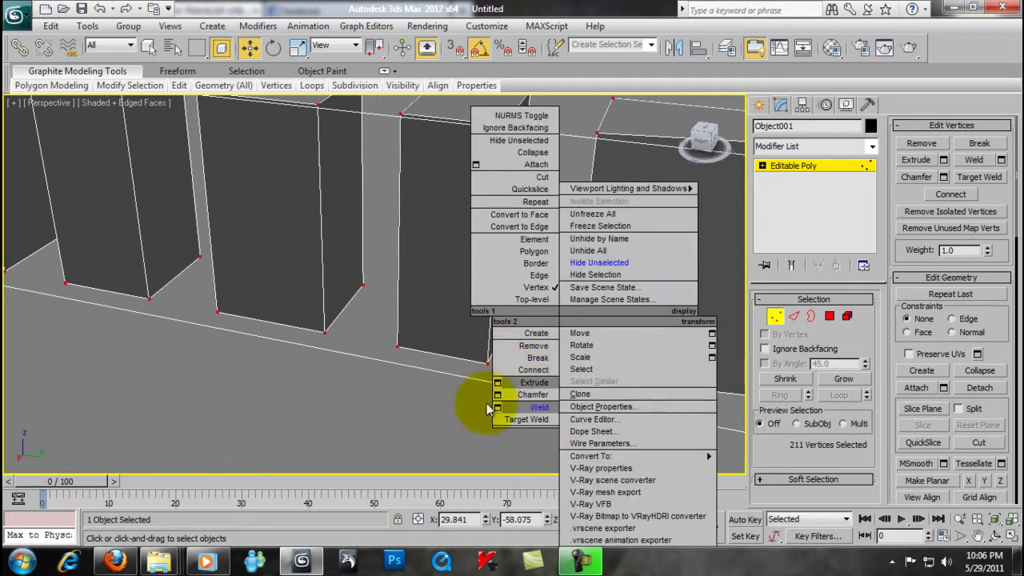
click(498, 407)
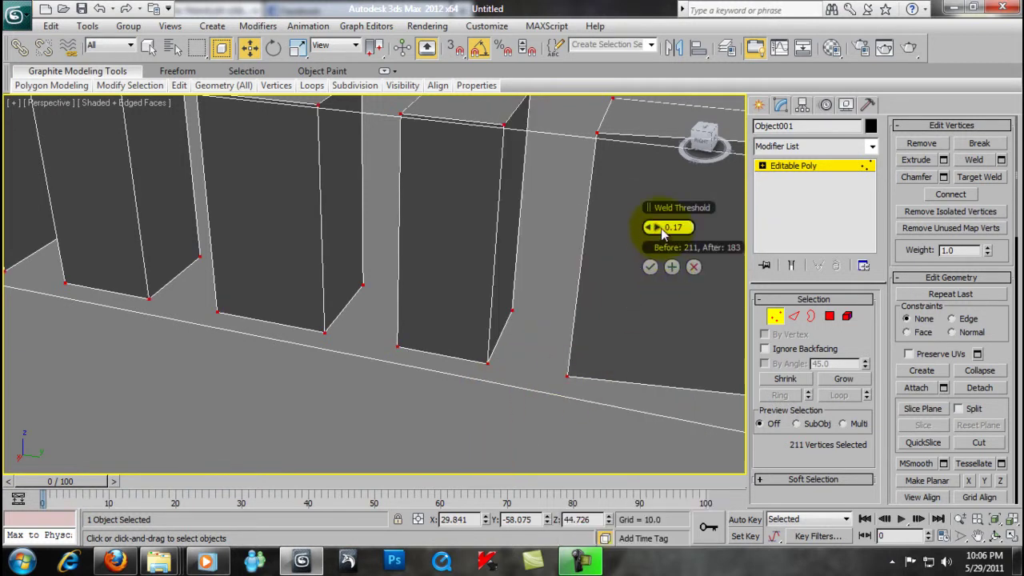
click(650, 266)
alt+middle_drag(646, 270, 598, 290)
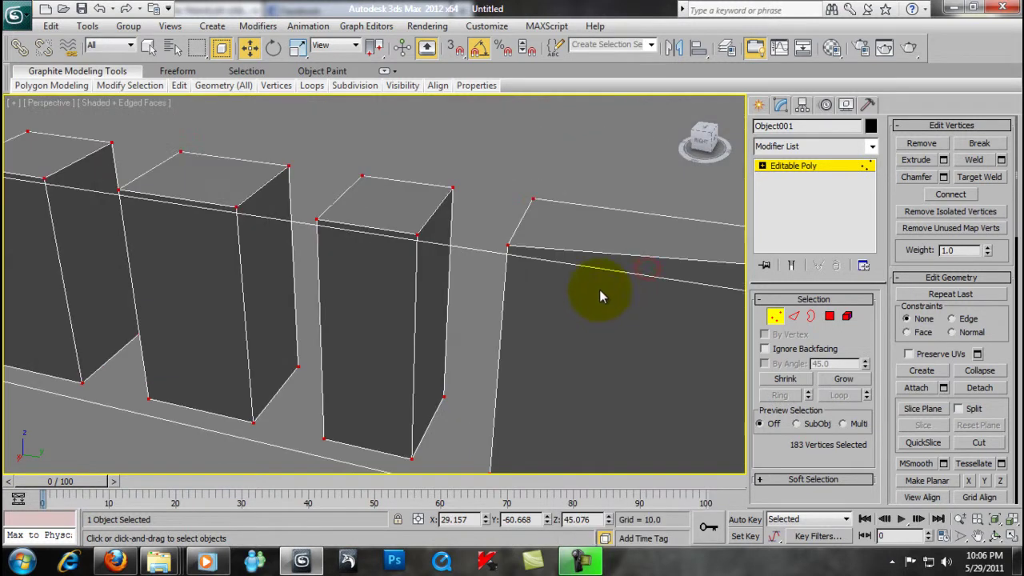
- Back at Edge level, select a single vertical tooth edge
click(791, 318)
mouse_move(574, 244)
alt+middle_down()
mouse_move(638, 274)
mouse_move(556, 388)
mouse_move(392, 348)
mouse_move(549, 313)
mouse_move(423, 354)
alt+middle_up()
key(2)
click(382, 337)
- Shift-drag the first tooth edges across to the neighbouring walls to close the first gaps
scroll(422, 353, up, 5)
middle_drag(462, 320, 361, 304)
scroll(361, 304, up, 3)
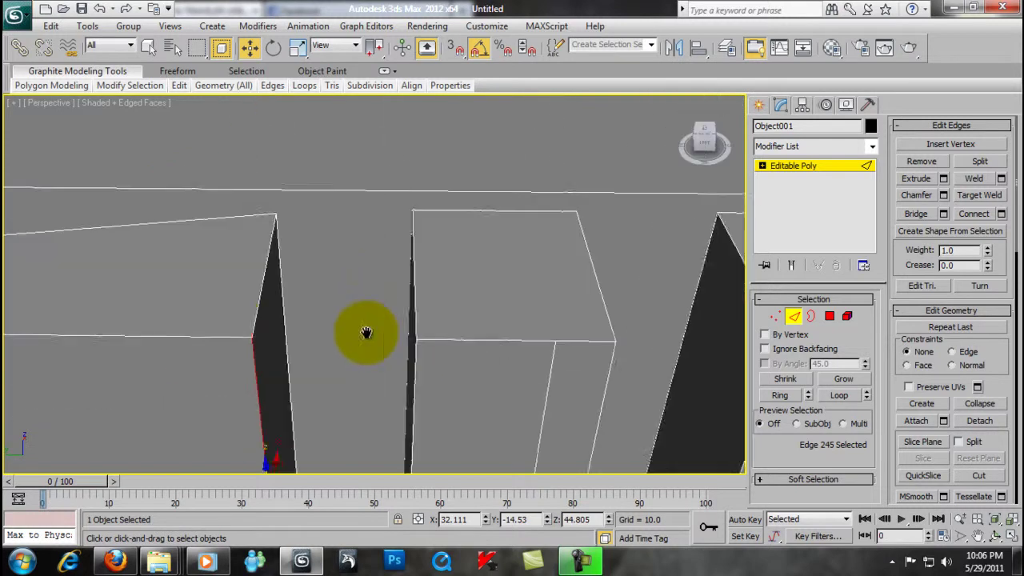
middle_drag(320, 381, 303, 332)
click(342, 338)
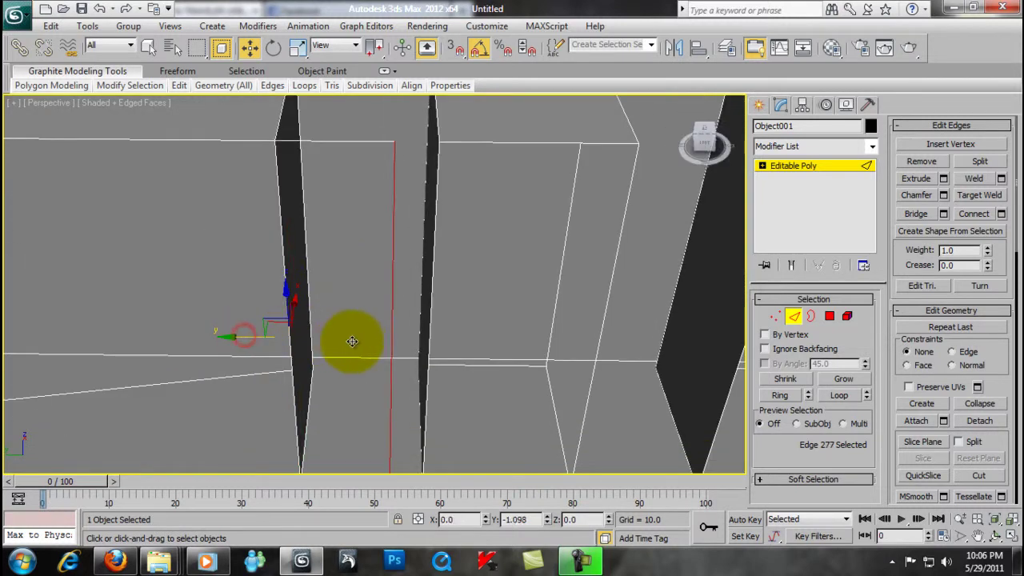
alt+middle_drag(412, 361, 467, 362)
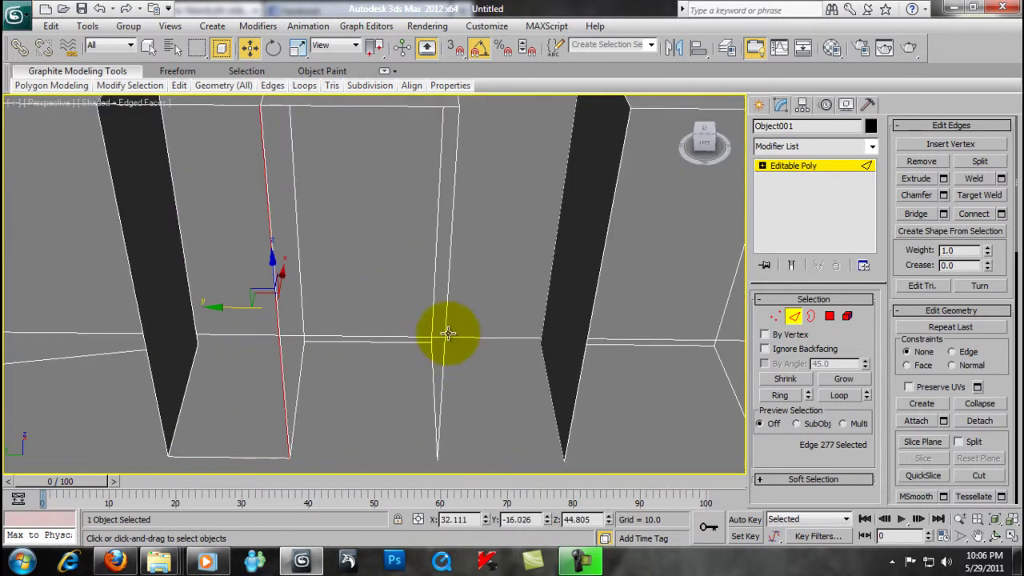
click(448, 333)
drag(419, 309, 515, 318)
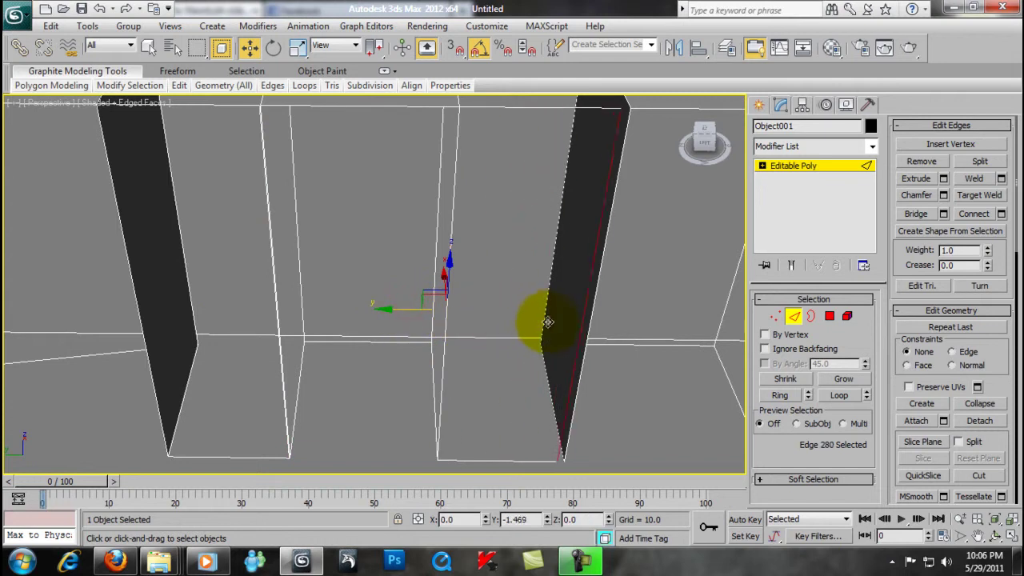
alt+middle_drag(553, 322, 492, 329)
click(286, 335)
click(396, 312)
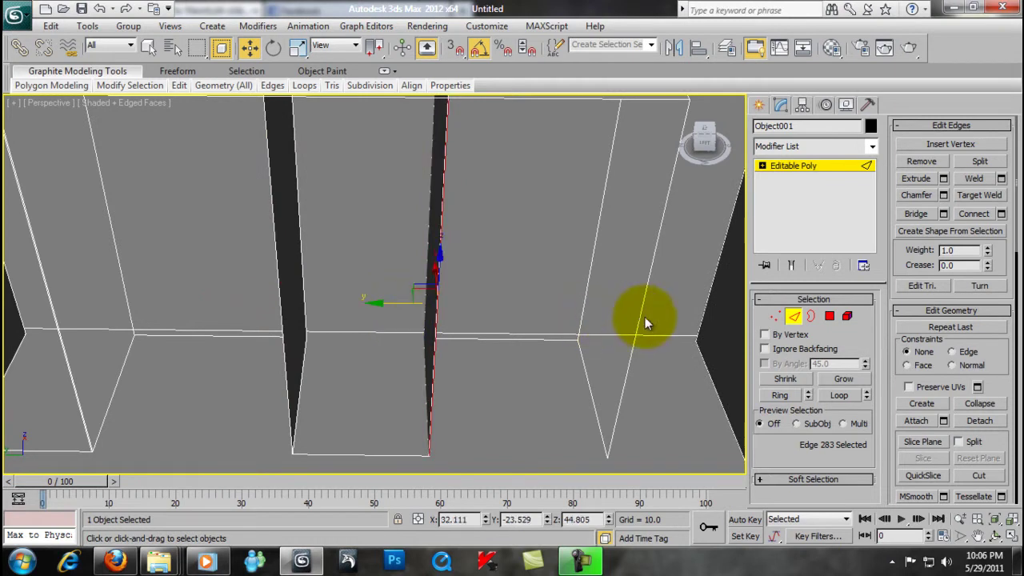
drag(645, 317, 269, 314)
shift+drag(248, 280, 400, 305)
- Extend new faces from the next tooth edges across the remaining gaps to the right walls
mouse_move(400, 304)
alt+middle_down()
mouse_move(475, 290)
mouse_move(440, 280)
alt+middle_up()
click(433, 270)
shift+drag(400, 219, 612, 253)
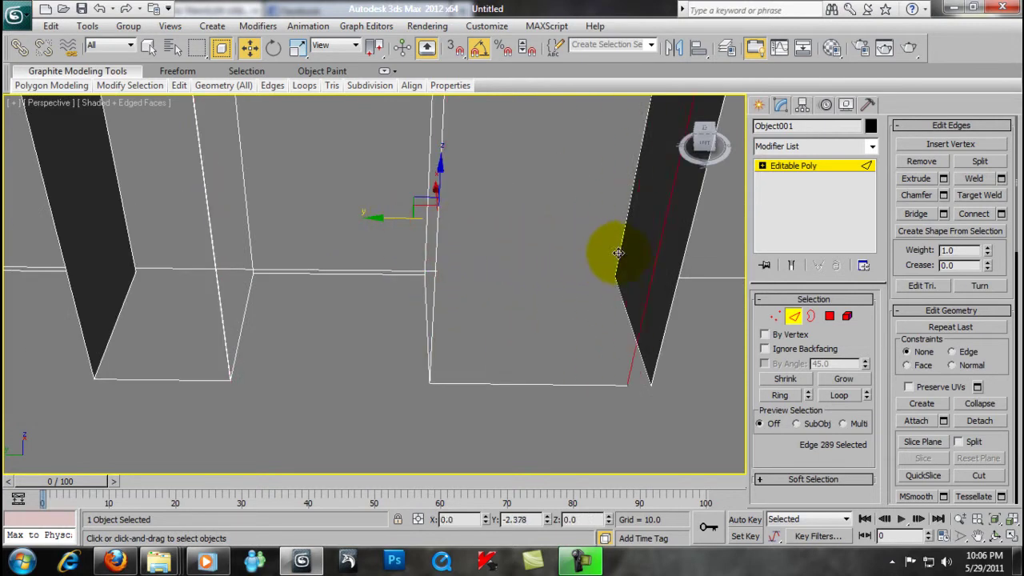
alt+middle_drag(641, 269, 503, 293)
alt+middle_drag(366, 297, 340, 286)
shift+drag(300, 237, 476, 270)
alt+middle_drag(483, 272, 475, 283)
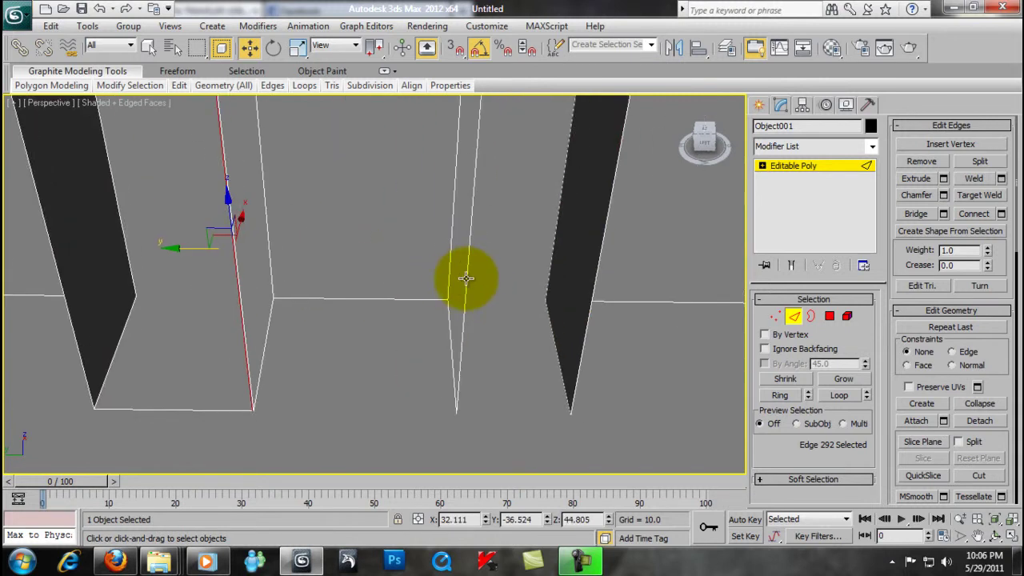
click(466, 277)
shift+drag(437, 251, 542, 265)
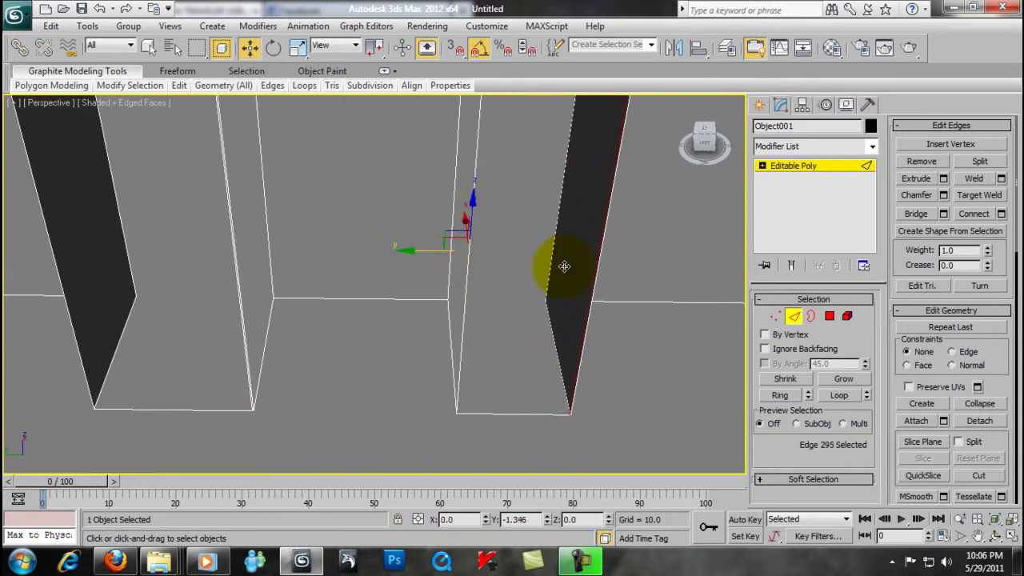
middle_drag(577, 290, 508, 284)
click(575, 300)
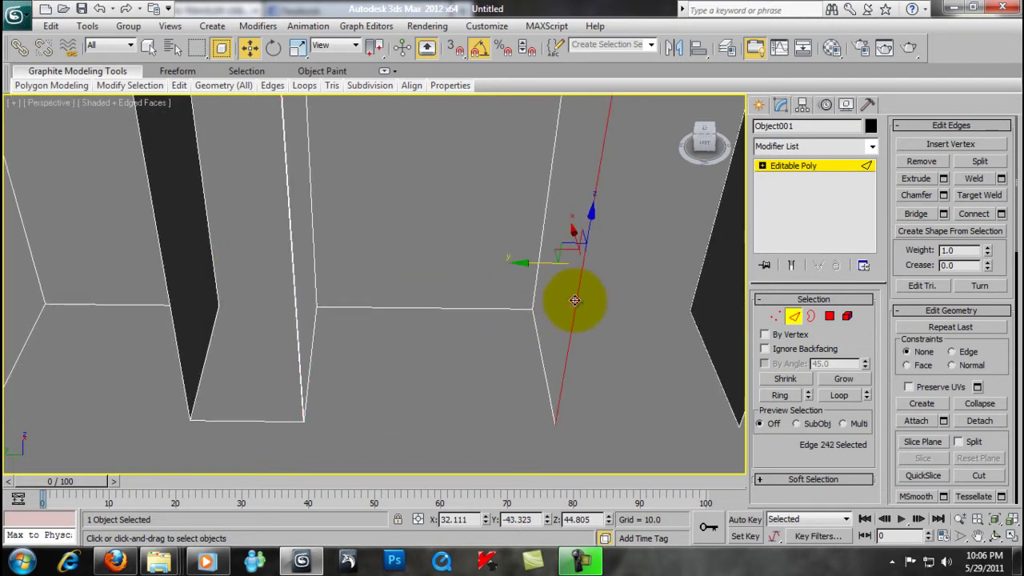
shift+drag(544, 263, 721, 285)
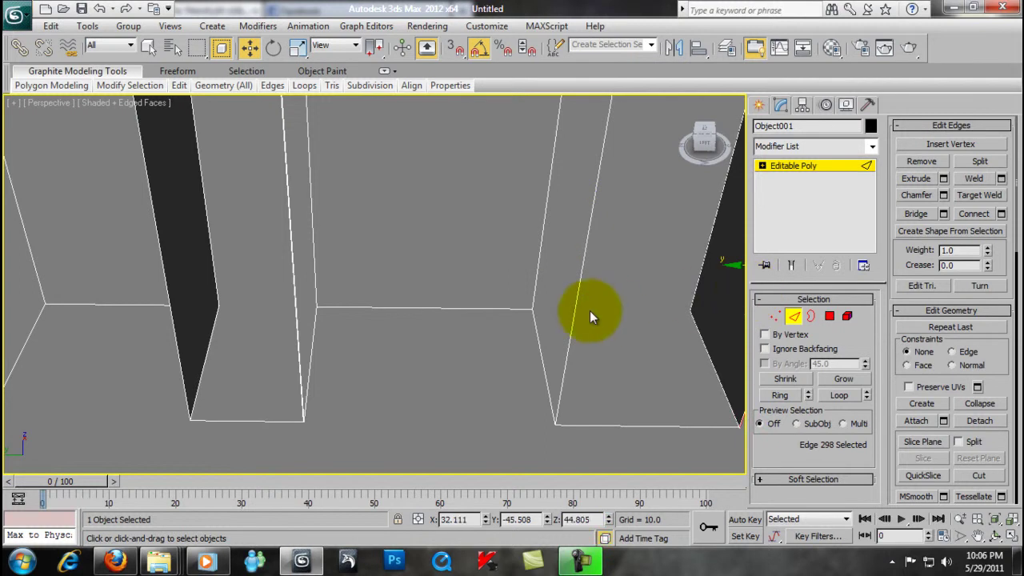
- Extend new faces from tooth edges across the next three gaps in the grip row
middle_drag(612, 309, 507, 315)
click(477, 325)
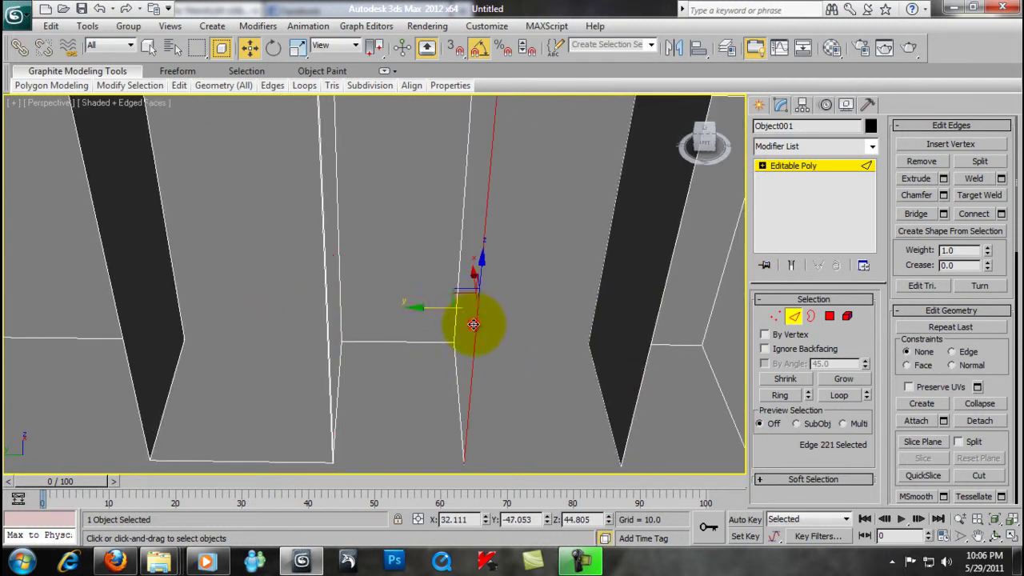
shift+drag(442, 304, 586, 317)
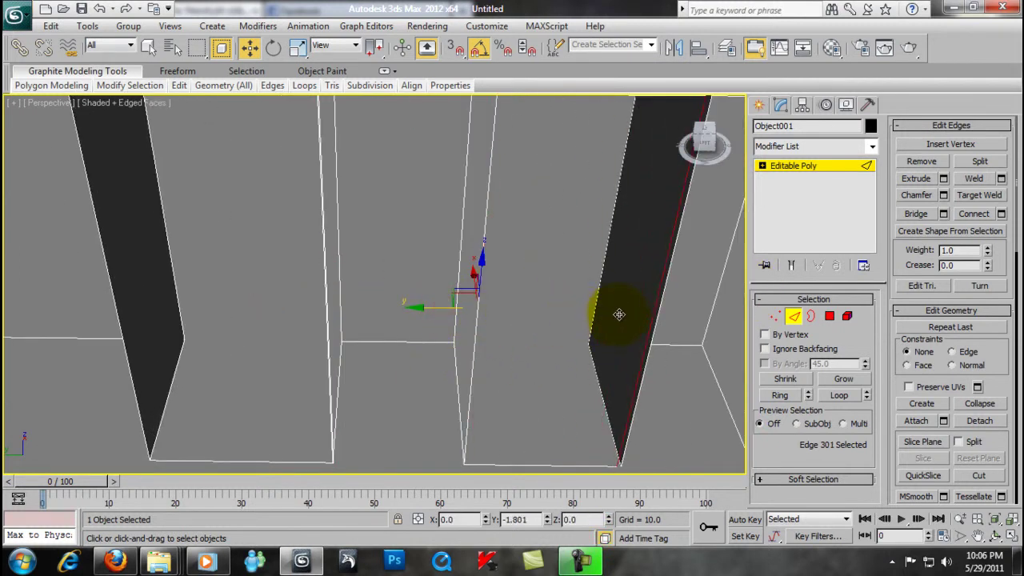
middle_drag(622, 313, 425, 324)
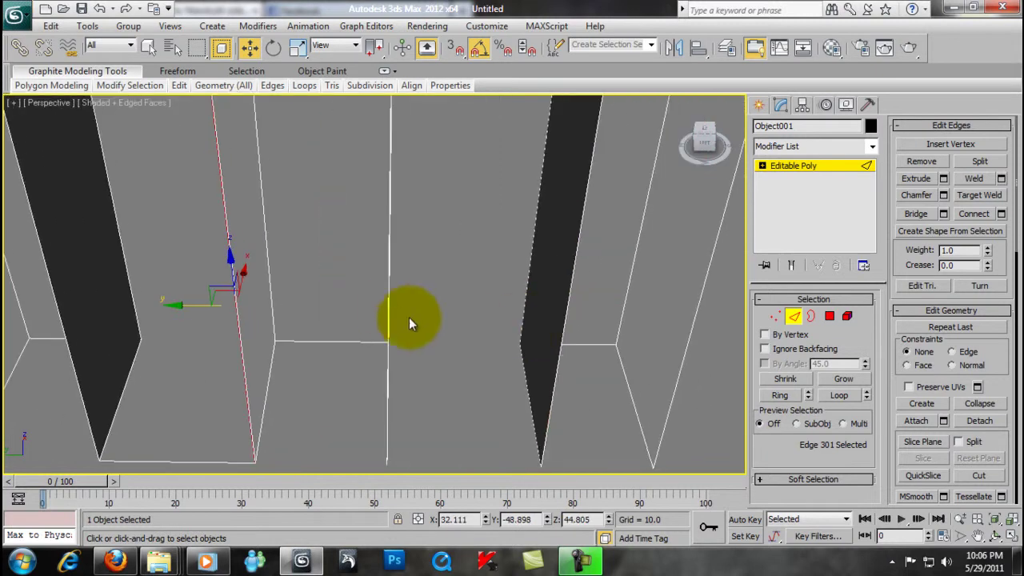
click(390, 309)
drag(365, 304, 498, 317)
alt+middle_drag(527, 317, 487, 326)
click(469, 314)
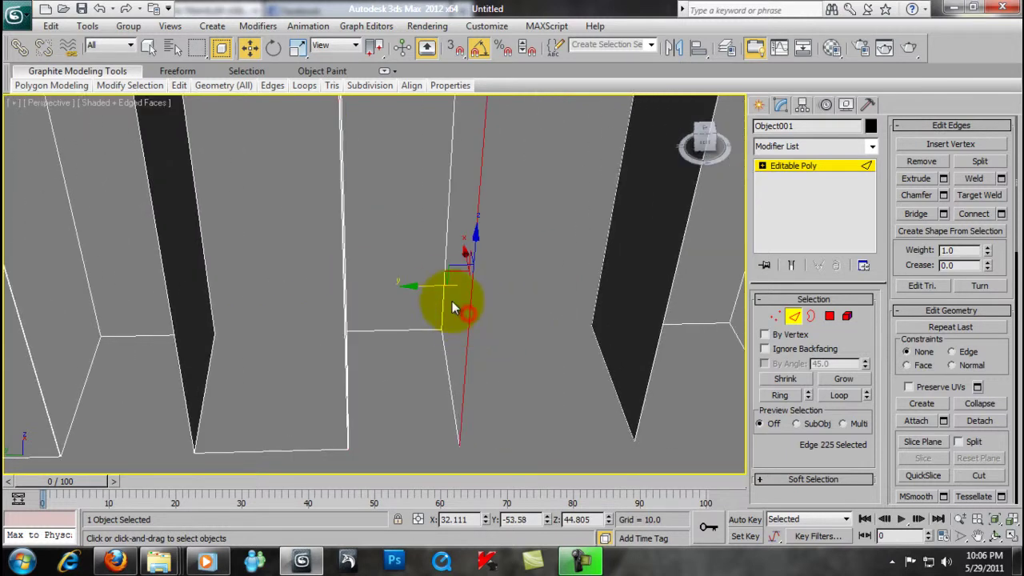
shift+drag(437, 282, 596, 298)
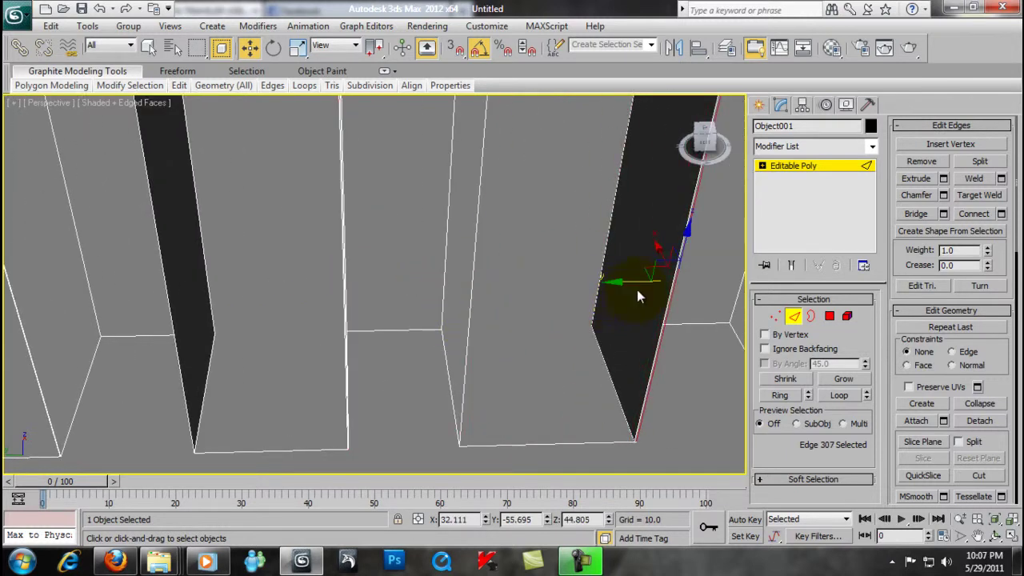
- Select the tooth edges on both sides of the remaining dark gaps, then zoom out
alt+middle_drag(637, 293, 565, 304)
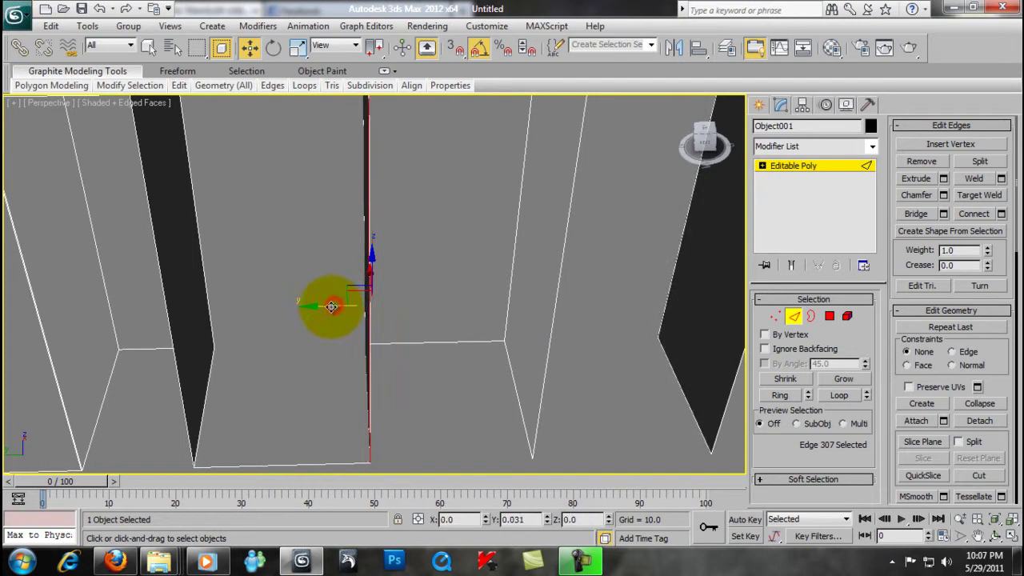
drag(331, 307, 483, 314)
mouse_move(556, 311)
alt+middle_down()
mouse_move(499, 327)
mouse_move(287, 300)
alt+middle_up()
click(441, 311)
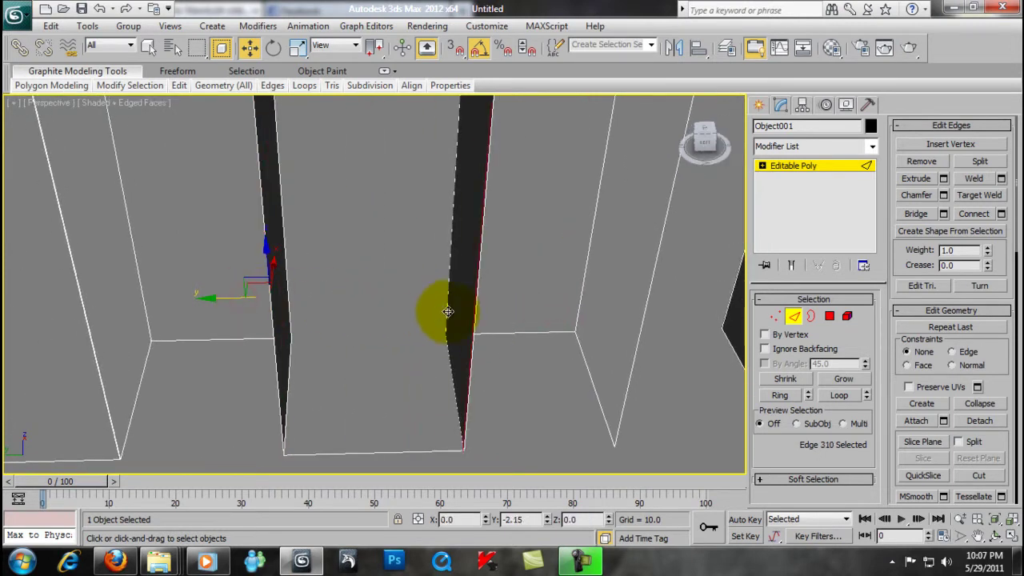
click(639, 316)
alt+middle_drag(645, 311, 583, 327)
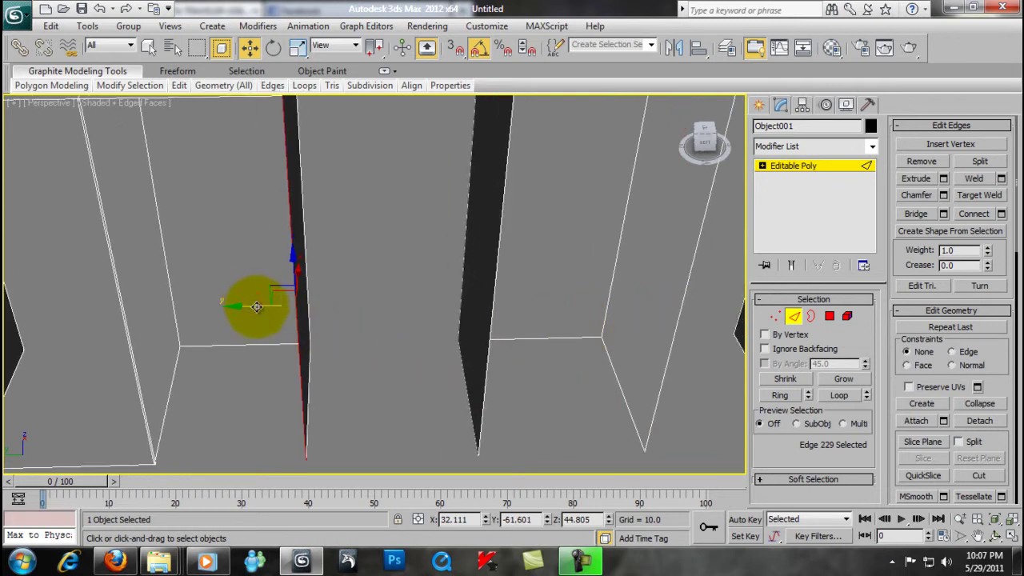
click(462, 333)
alt+middle_drag(496, 336, 417, 342)
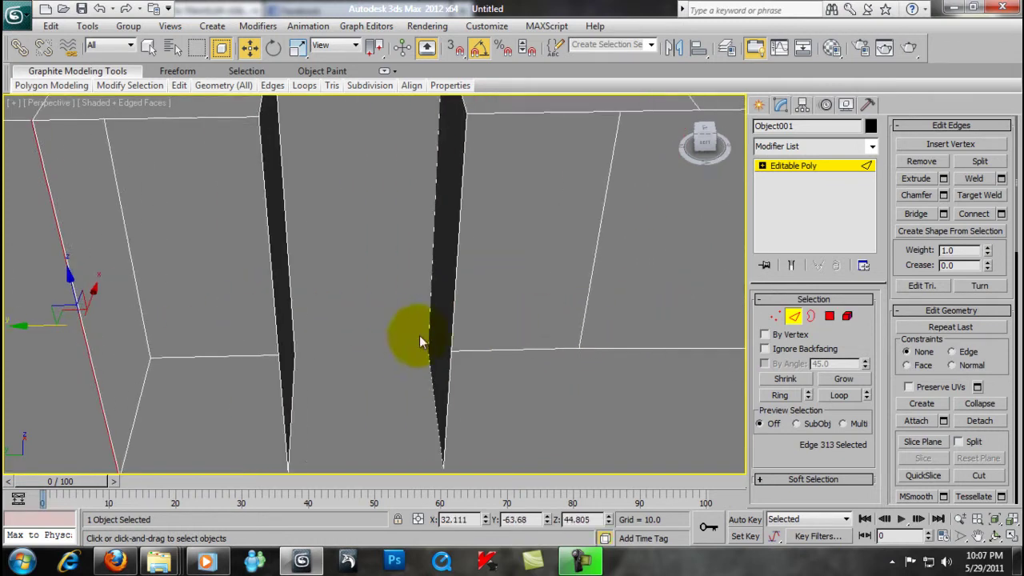
click(276, 323)
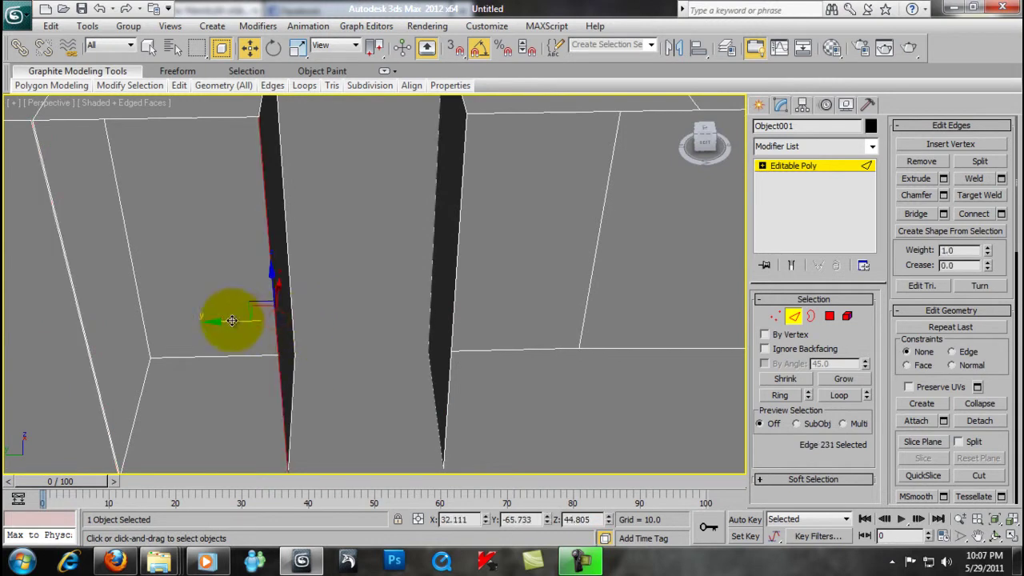
click(422, 336)
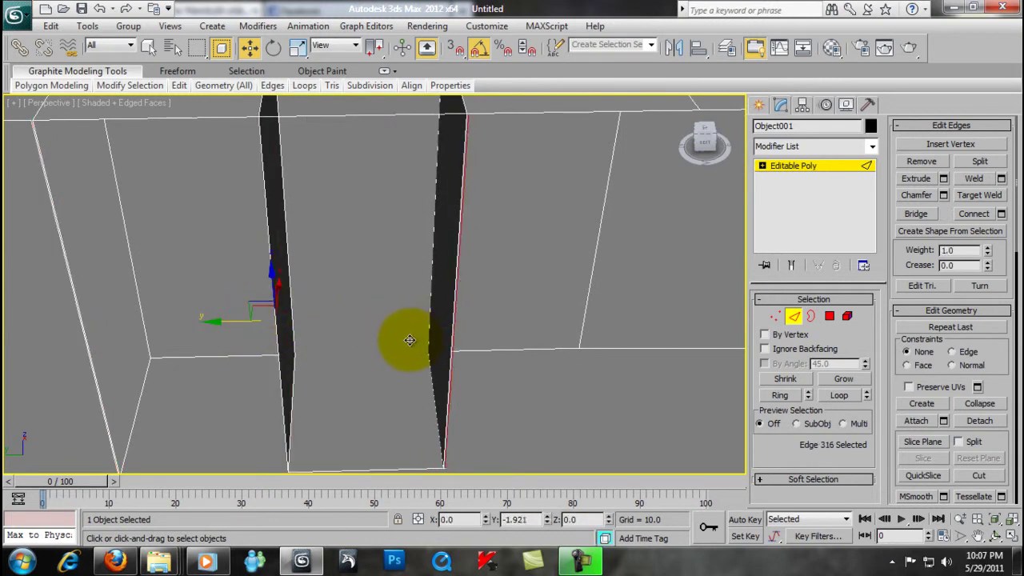
scroll(454, 329, down, 3)
scroll(454, 328, down, 4)
- At Vertex level, weld the teeth-row vertices so the count drops from 211 to 183
scroll(458, 327, down, 3)
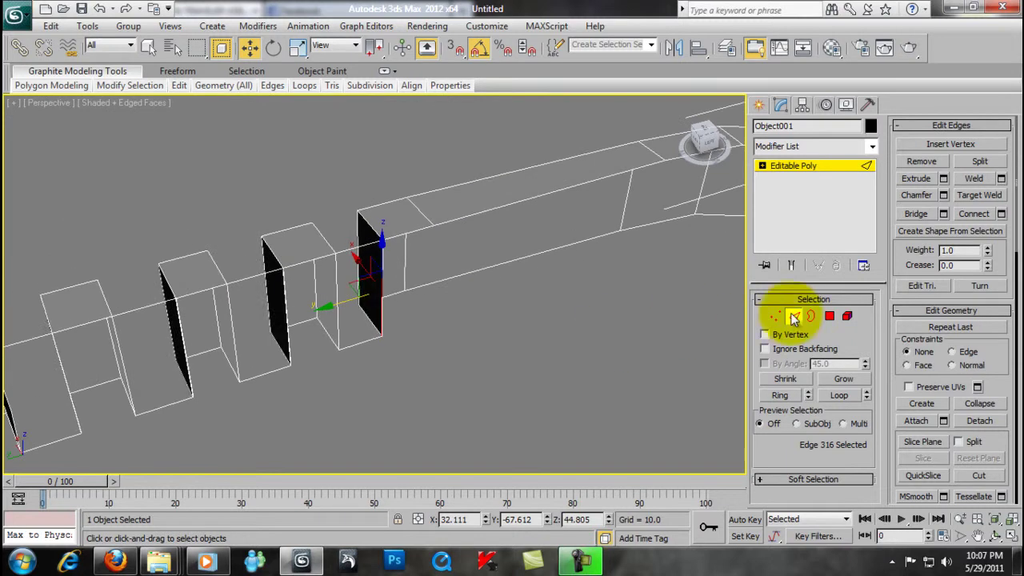
click(99, 9)
click(126, 9)
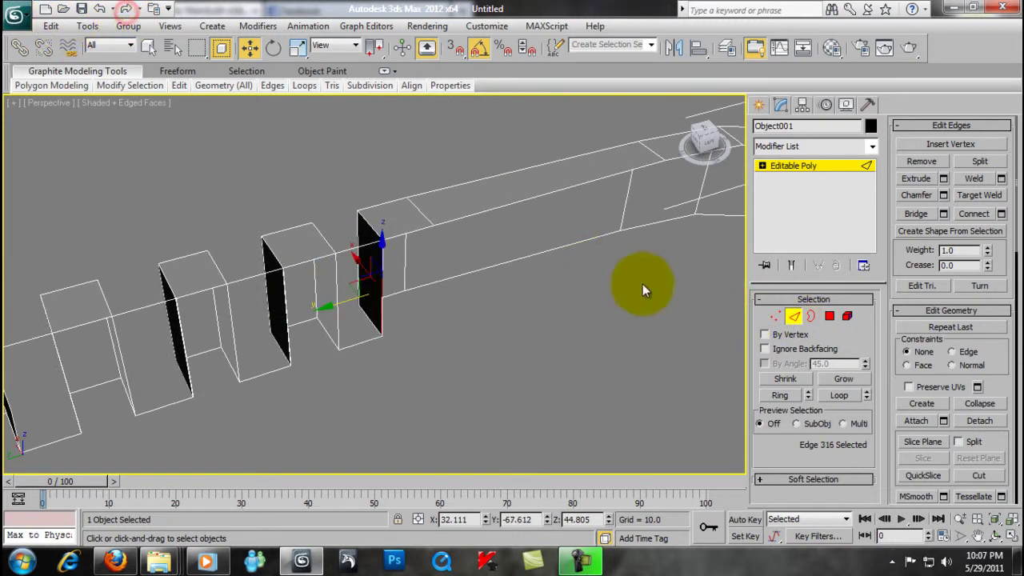
click(774, 318)
scroll(327, 303, up, 3)
mouse_move(327, 303)
alt+middle_down()
mouse_move(293, 292)
mouse_move(286, 236)
alt+middle_up()
scroll(331, 283, up, 5)
alt+middle_drag(301, 282, 457, 290)
right_click(389, 343)
click(405, 340)
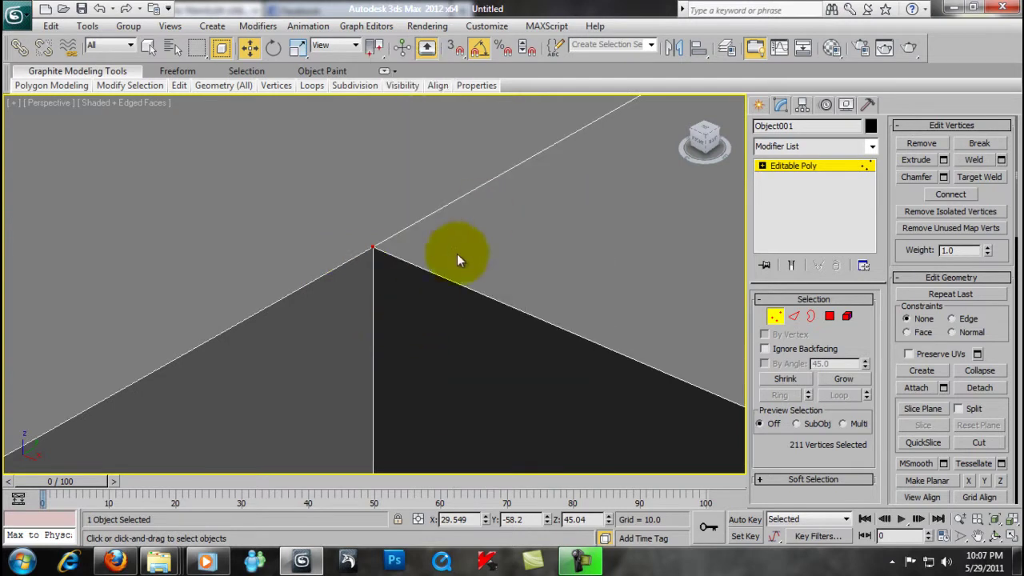
right_click(463, 235)
click(399, 327)
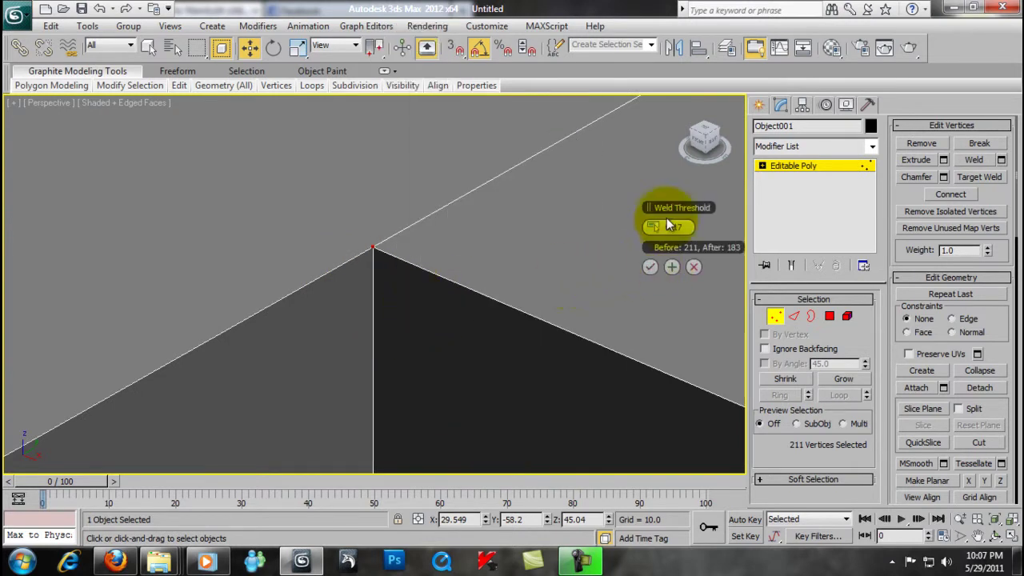
- Apply a MeshSmooth modifier with Iterations 2, then toggle it off and return to the Editable Poly
click(840, 165)
click(836, 146)
scroll(796, 435, down, 4)
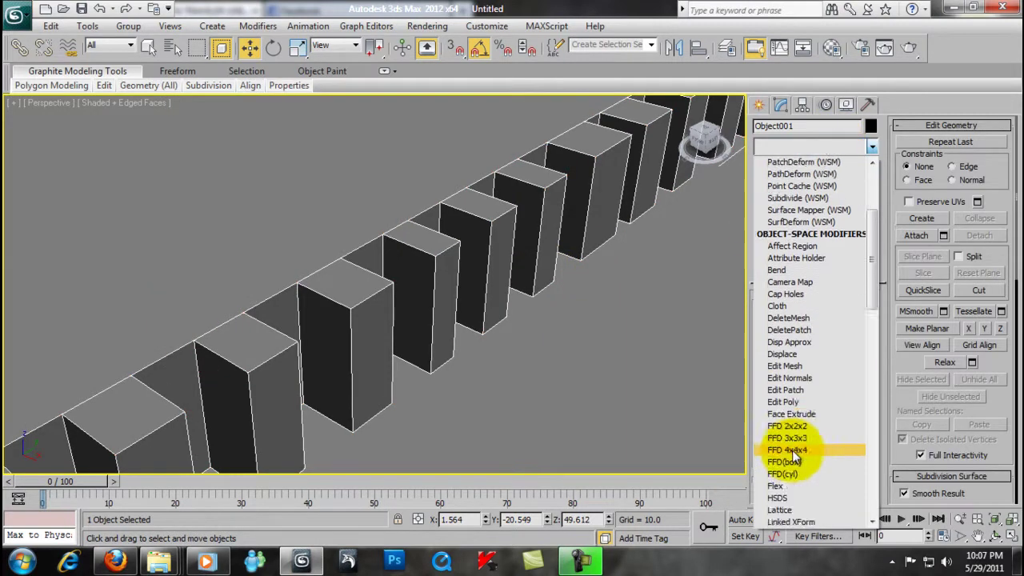
scroll(792, 450, down, 2)
scroll(803, 434, down, 2)
scroll(804, 442, down, 1)
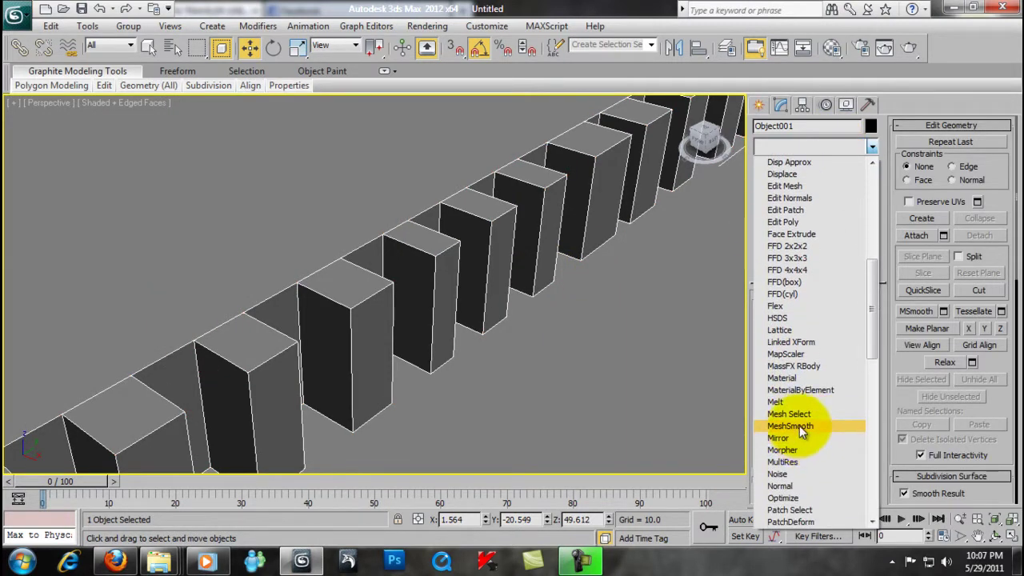
click(800, 426)
click(864, 408)
mouse_move(503, 297)
alt+middle_down()
mouse_move(560, 229)
mouse_move(602, 226)
alt+middle_up()
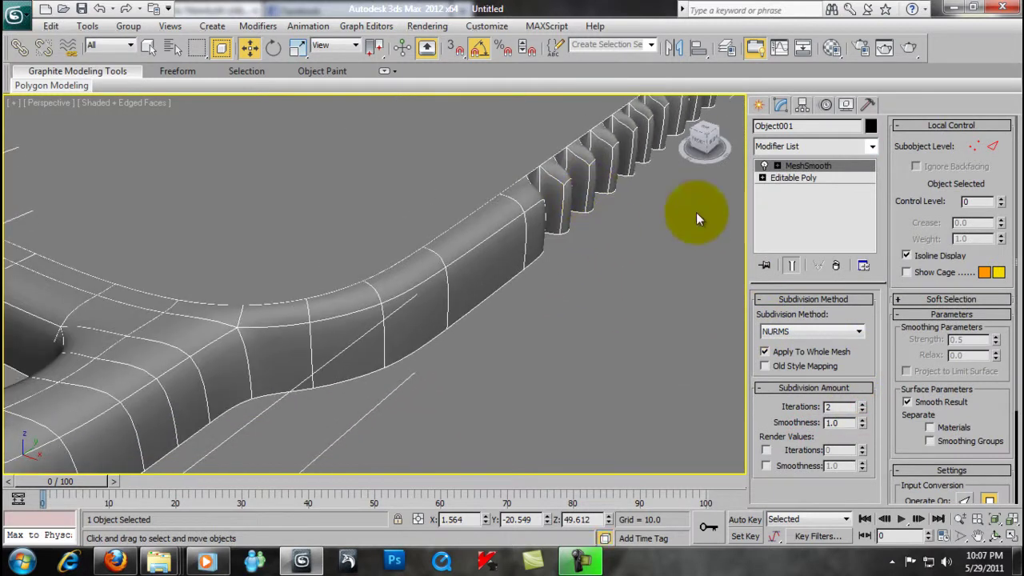
click(765, 165)
click(792, 177)
- Connect the body's edge ring with one loop at slide -98 near the top rim, then re-enable MeshSmooth
click(791, 316)
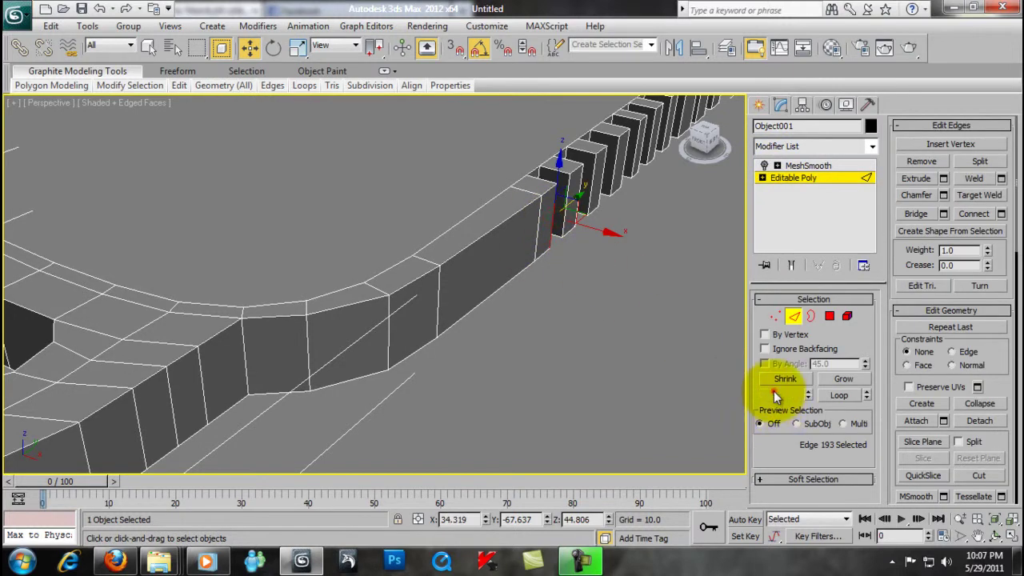
click(774, 395)
right_click(662, 260)
click(582, 312)
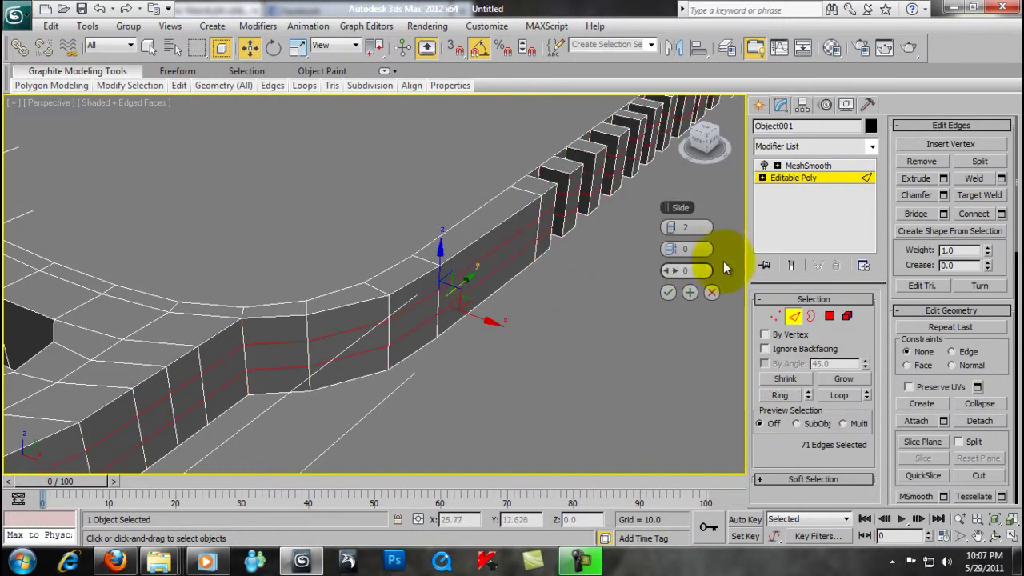
drag(680, 271, 413, 236)
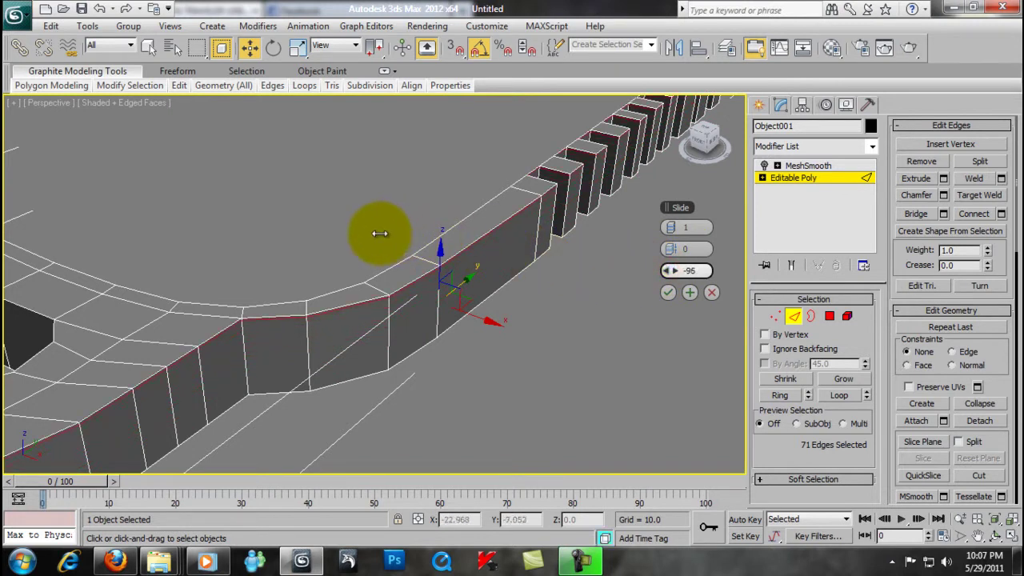
click(666, 293)
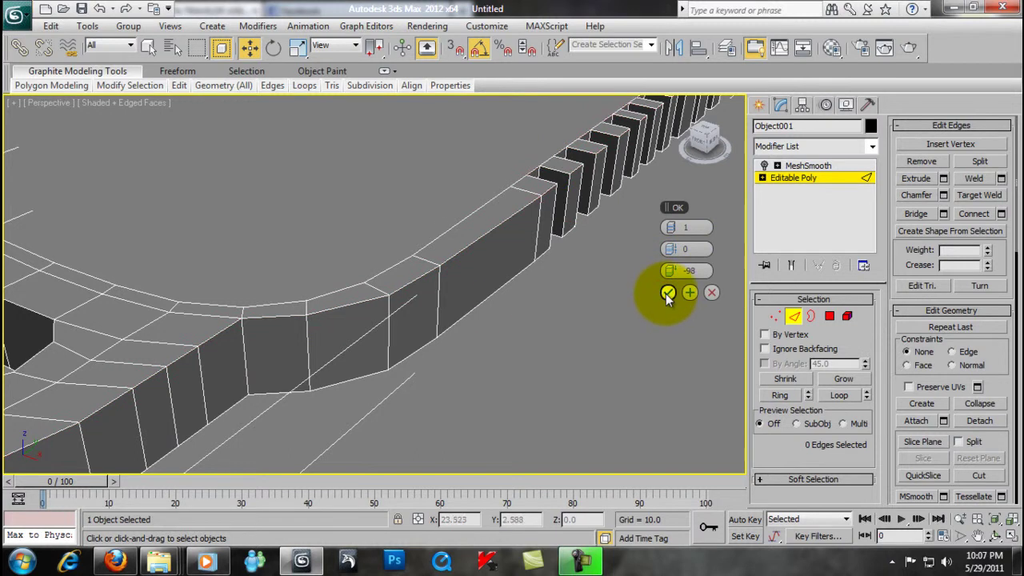
click(669, 293)
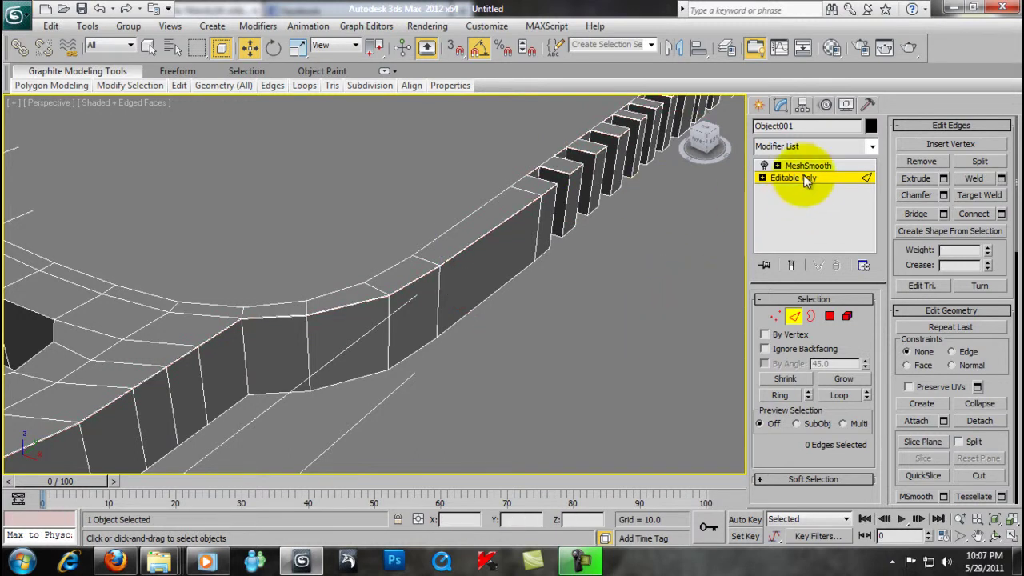
click(769, 164)
mouse_move(627, 225)
alt+middle_down()
mouse_move(476, 254)
mouse_move(766, 158)
alt+middle_up()
- Connect the edge ring around the cap's loop slot with one new loop, then reselect MeshSmooth
click(764, 165)
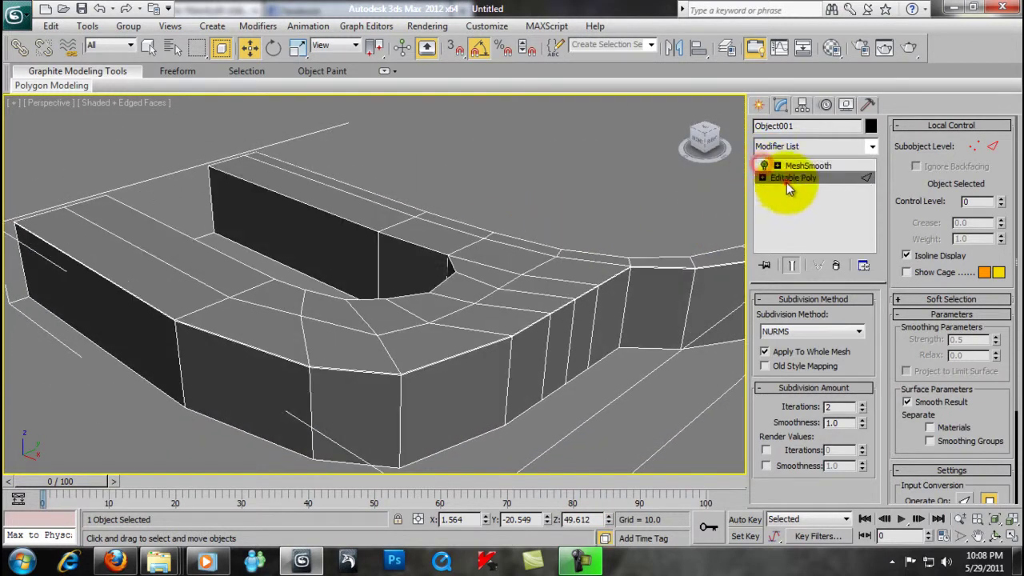
click(789, 178)
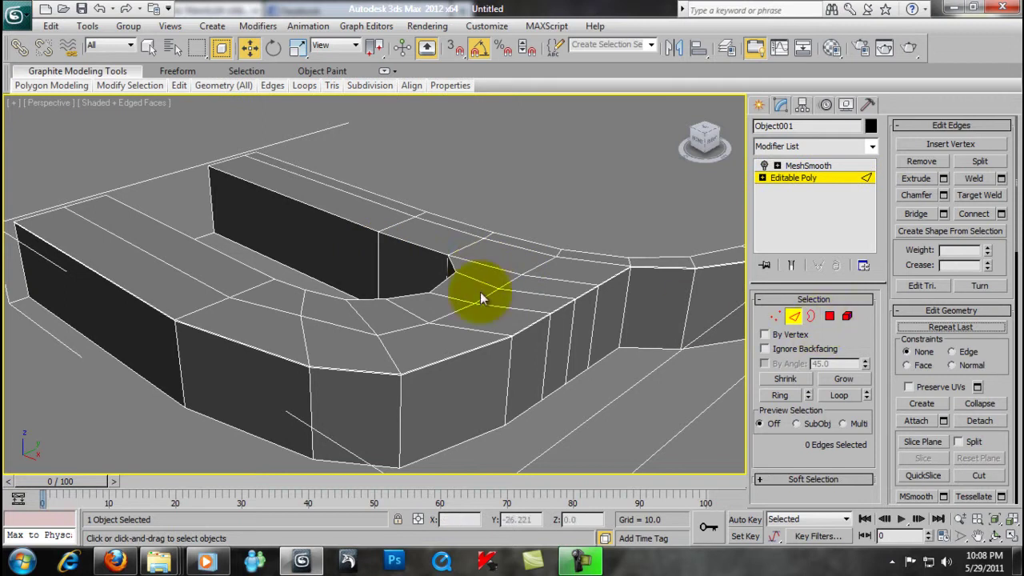
click(780, 395)
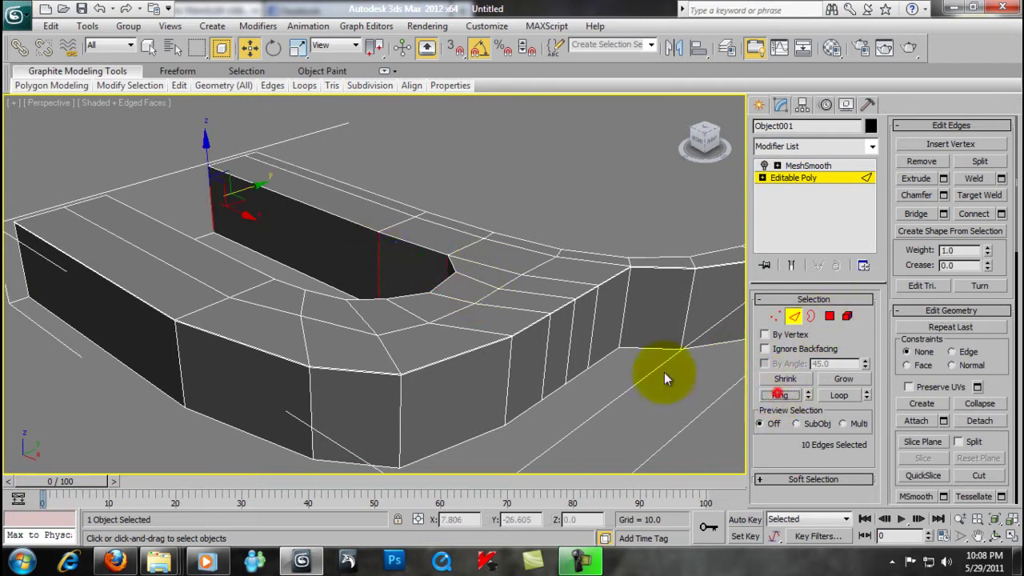
right_click(528, 320)
click(484, 357)
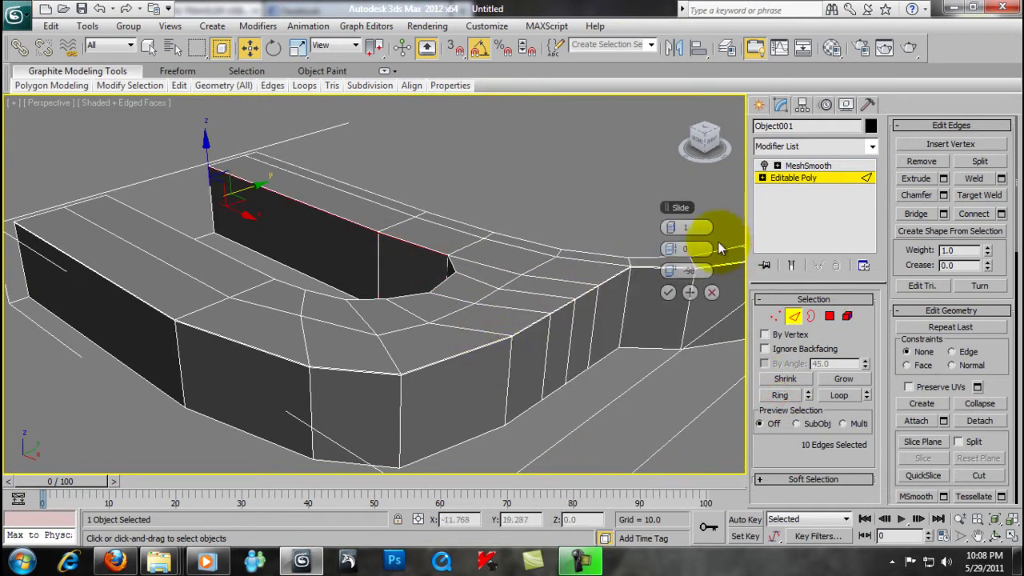
click(668, 293)
scroll(588, 341, down, 4)
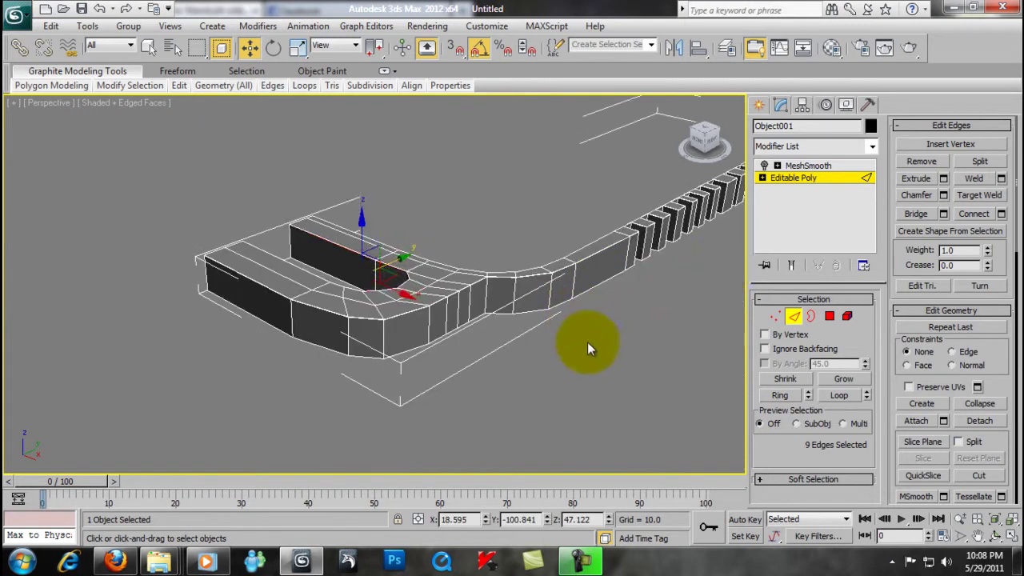
click(792, 166)
click(762, 166)
click(762, 167)
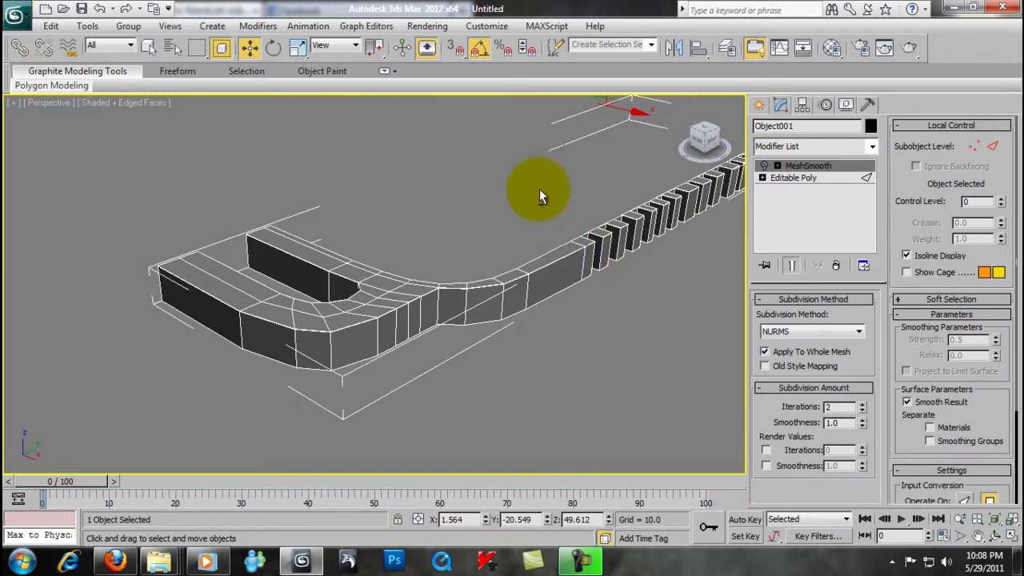
- In Front view, clone the drive half as Object002 and mirror it on the Y axis
key(alt+w)
right_click(590, 183)
key(alt+w)
shift+drag(420, 248, 420, 213)
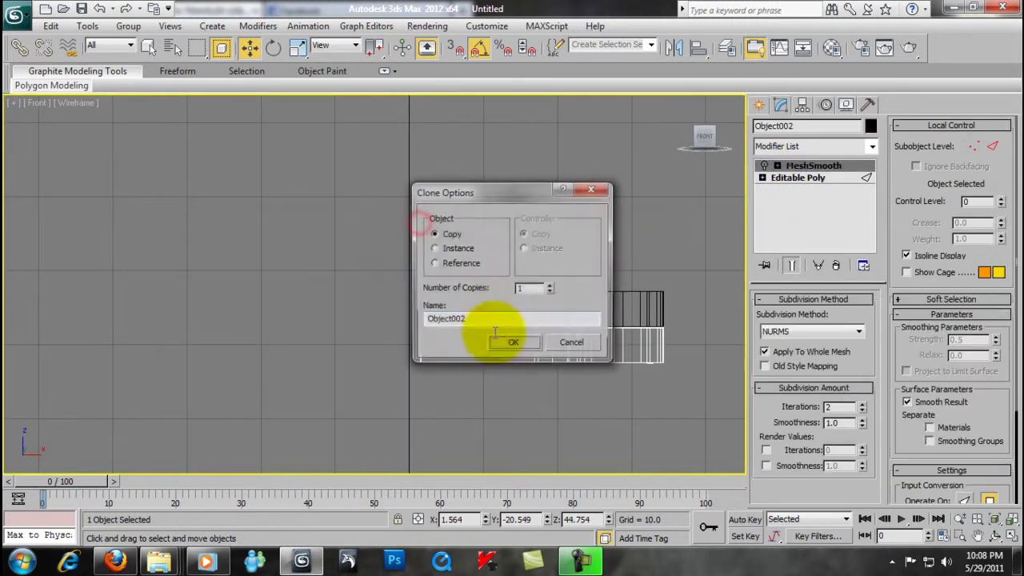
click(507, 343)
click(673, 50)
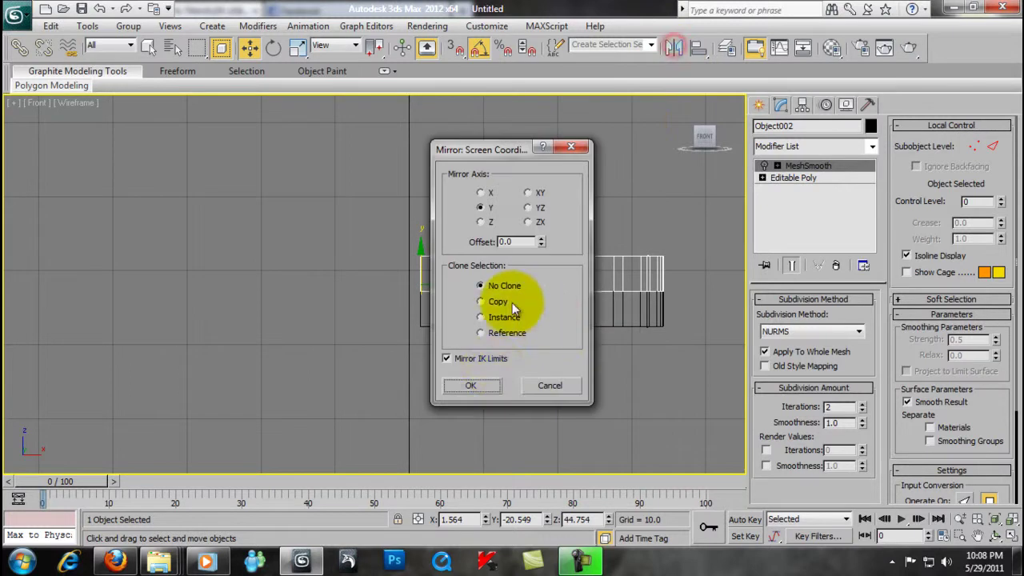
click(471, 386)
- Move the mirrored copy beneath the original, align it in Left view, and reselect Object001's Editable Poly
key(alt+w)
right_click(603, 401)
key(alt+w)
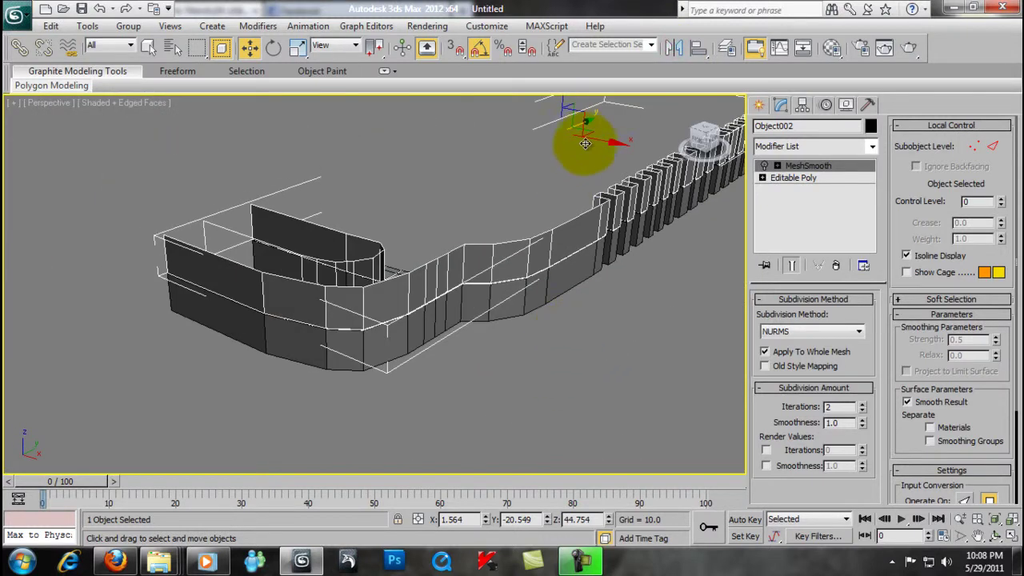
drag(565, 114, 571, 174)
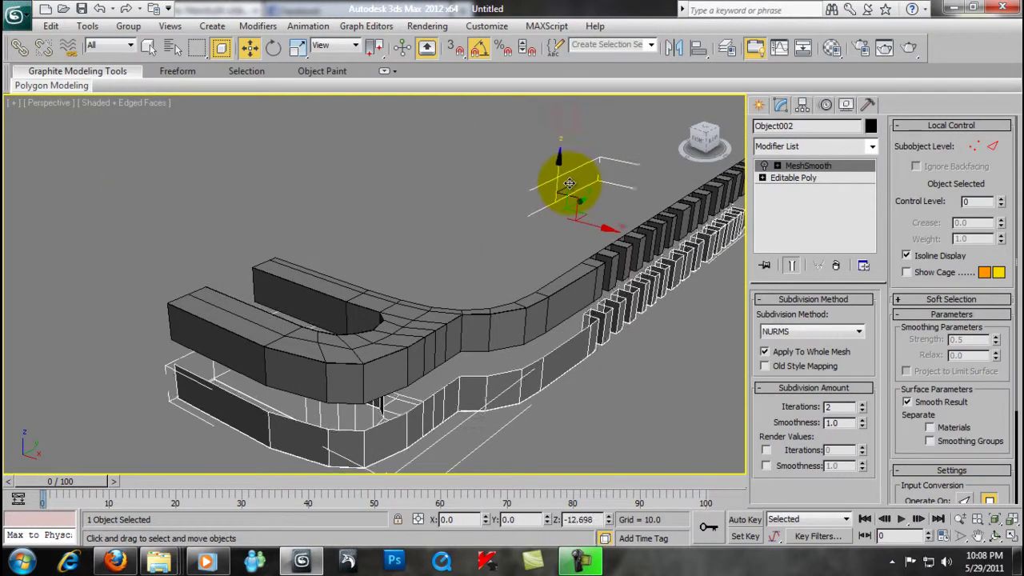
key(alt+w)
right_click(264, 366)
key(alt+w)
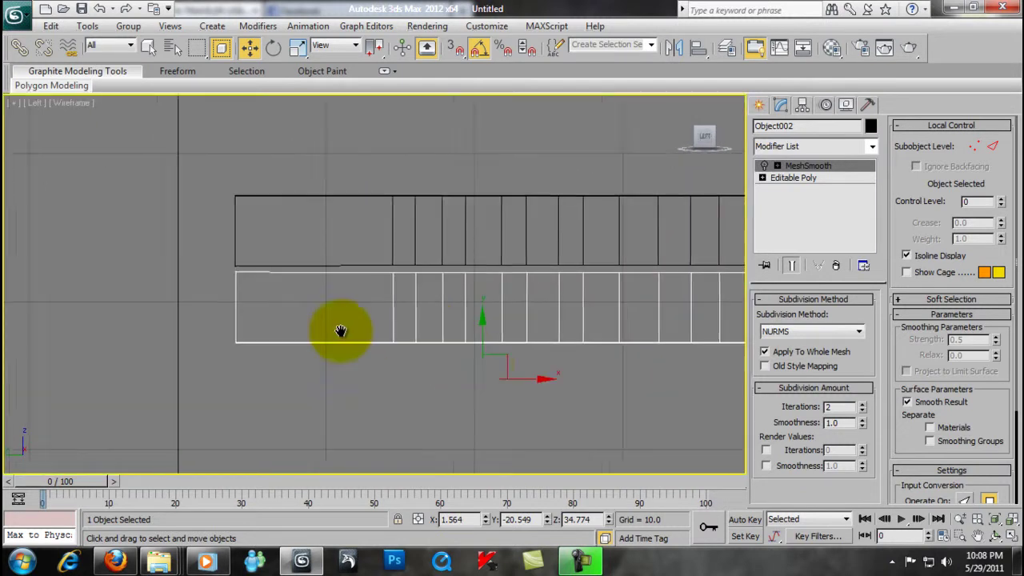
drag(469, 324, 471, 318)
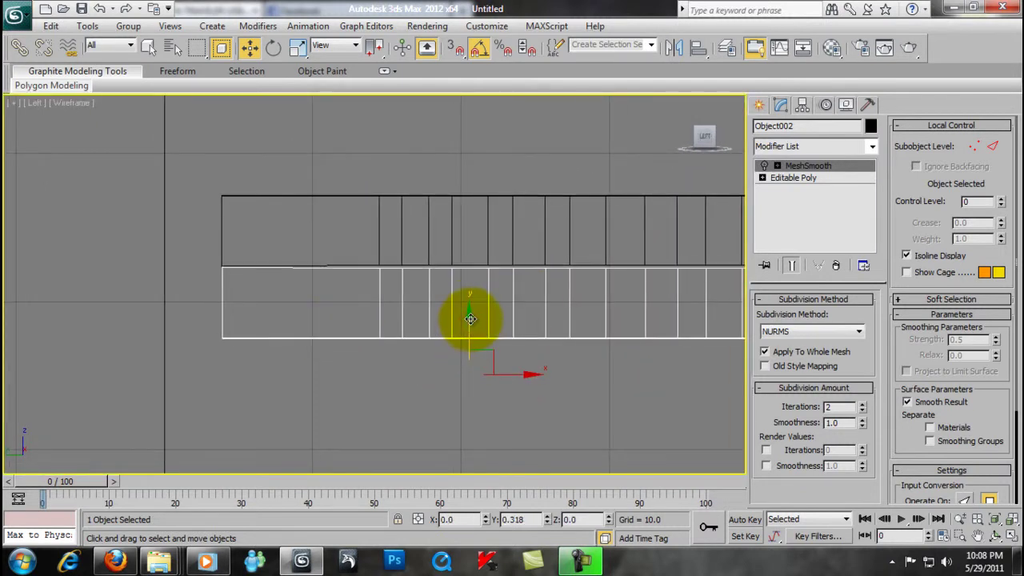
key(alt+w)
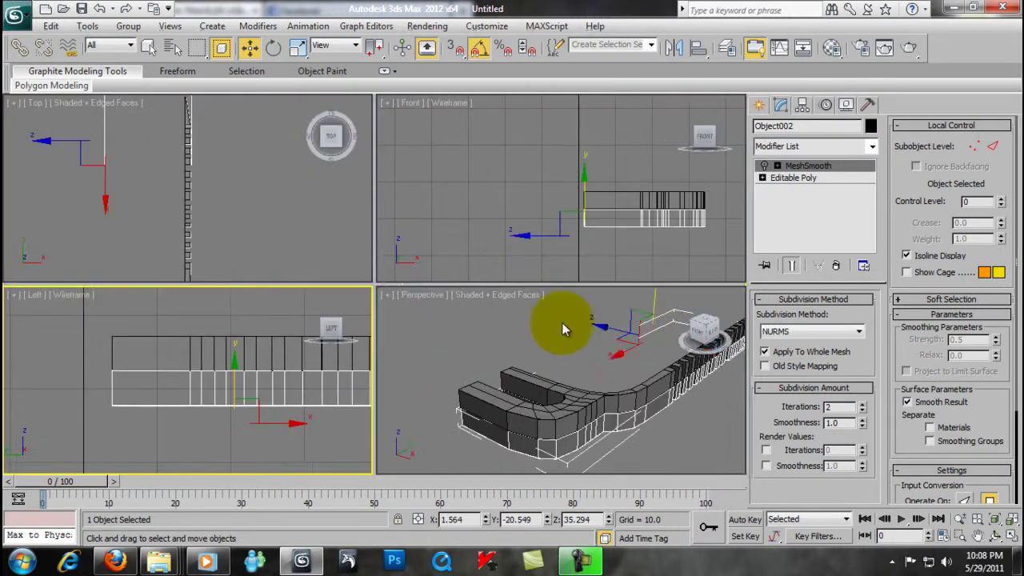
click(560, 327)
key(alt+w)
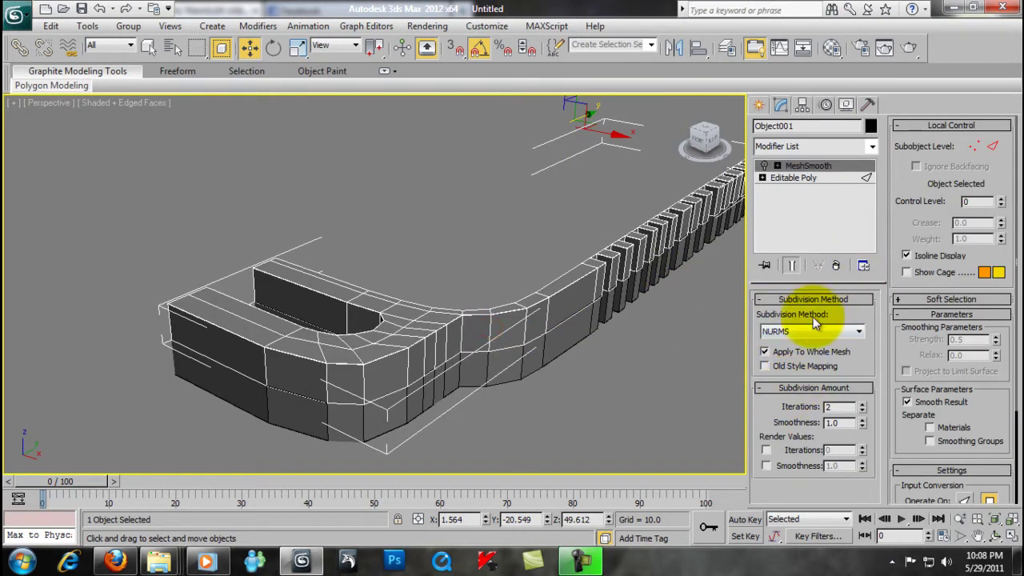
click(832, 181)
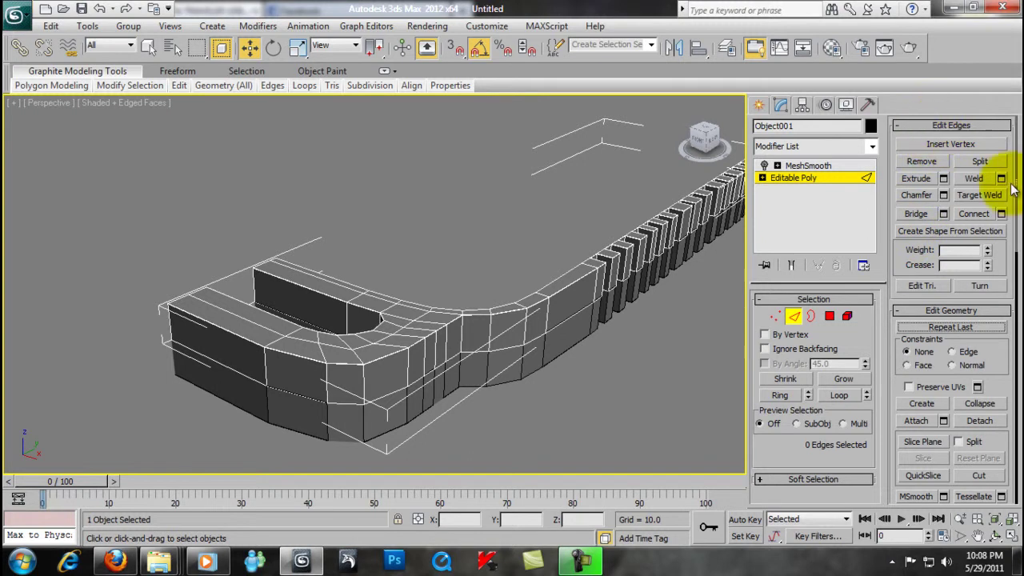
- Weld the joined halves' vertices from 528 down to 286 and preview the MeshSmooth result
scroll(1016, 229, down, 3)
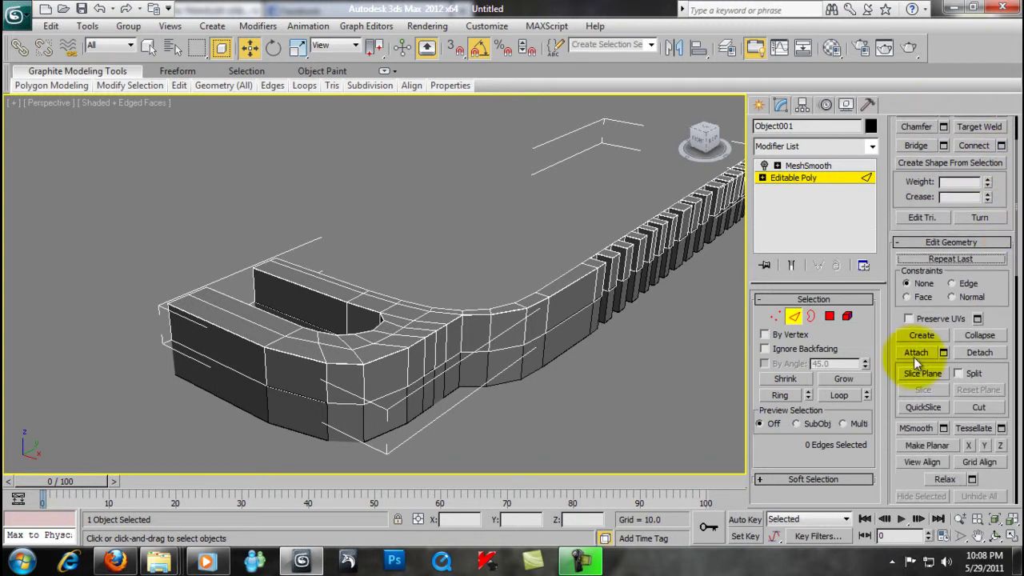
click(773, 317)
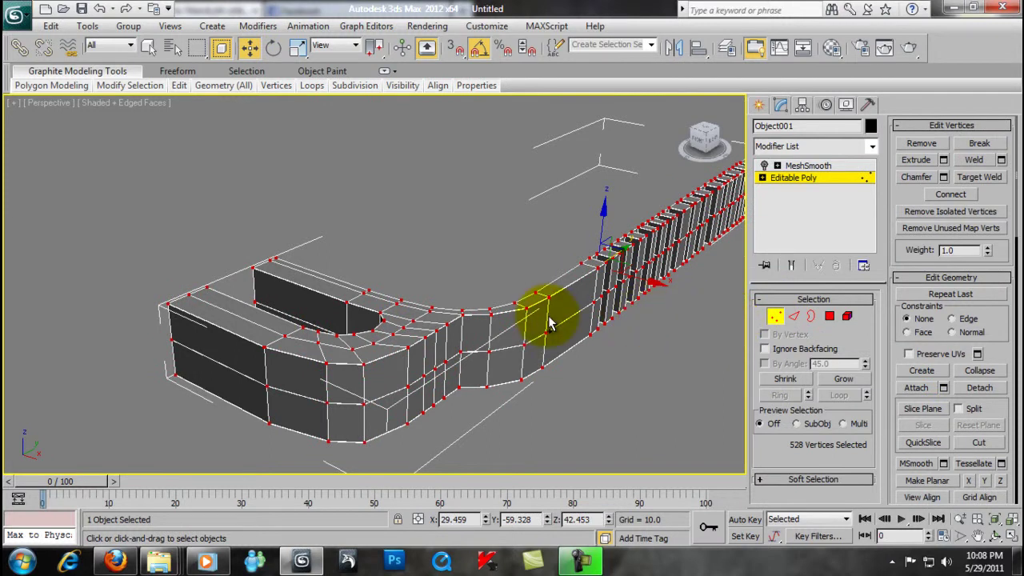
scroll(472, 312, up, 1)
scroll(464, 300, up, 3)
scroll(481, 288, up, 2)
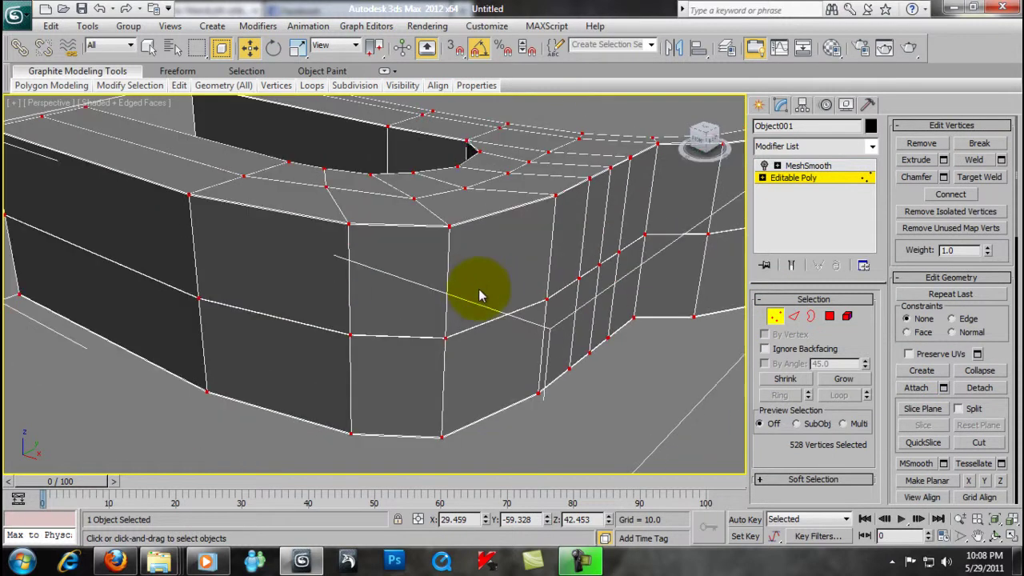
right_click(483, 282)
click(416, 379)
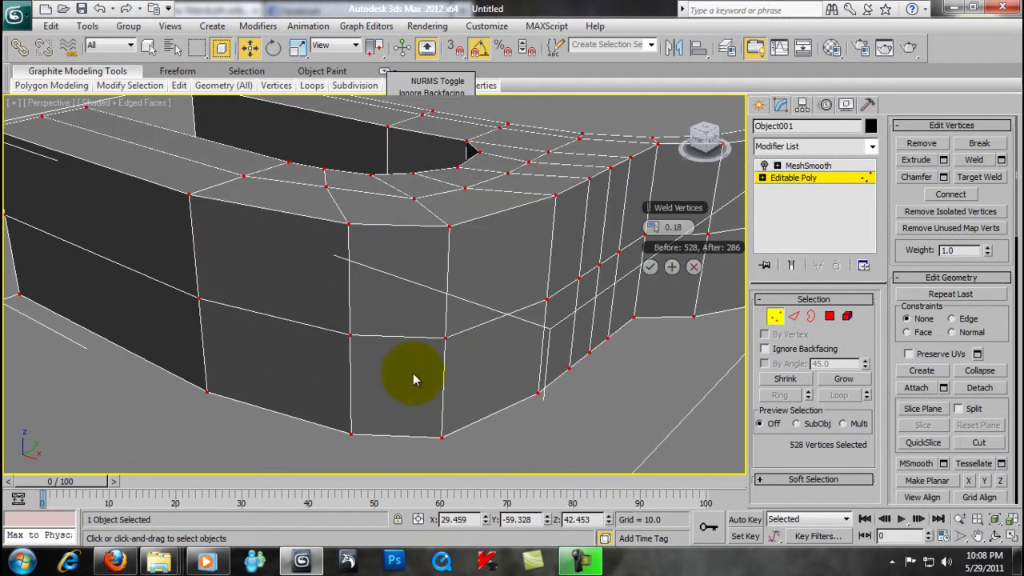
click(652, 267)
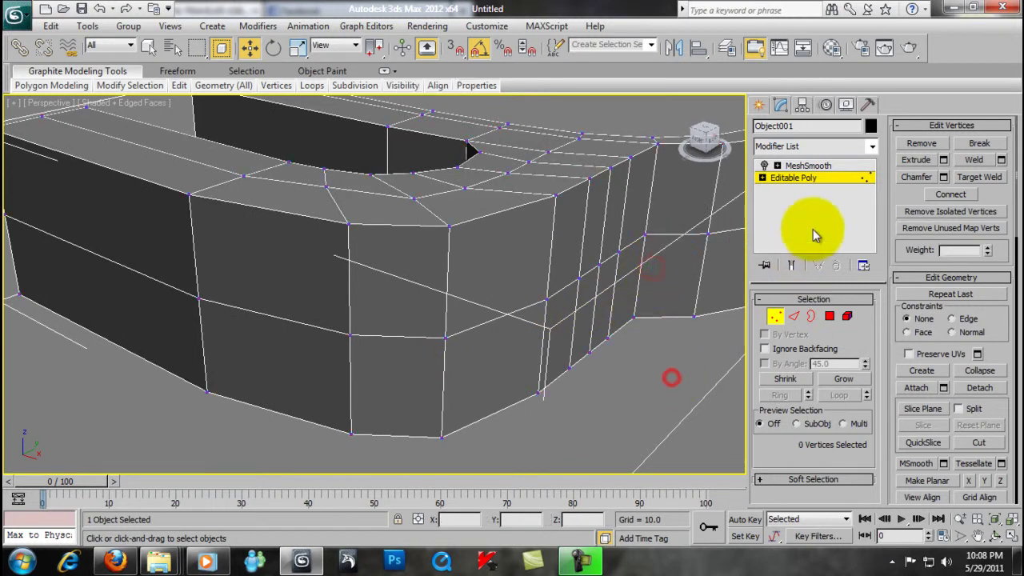
click(800, 165)
scroll(583, 218, down, 5)
alt+middle_drag(583, 217, 541, 229)
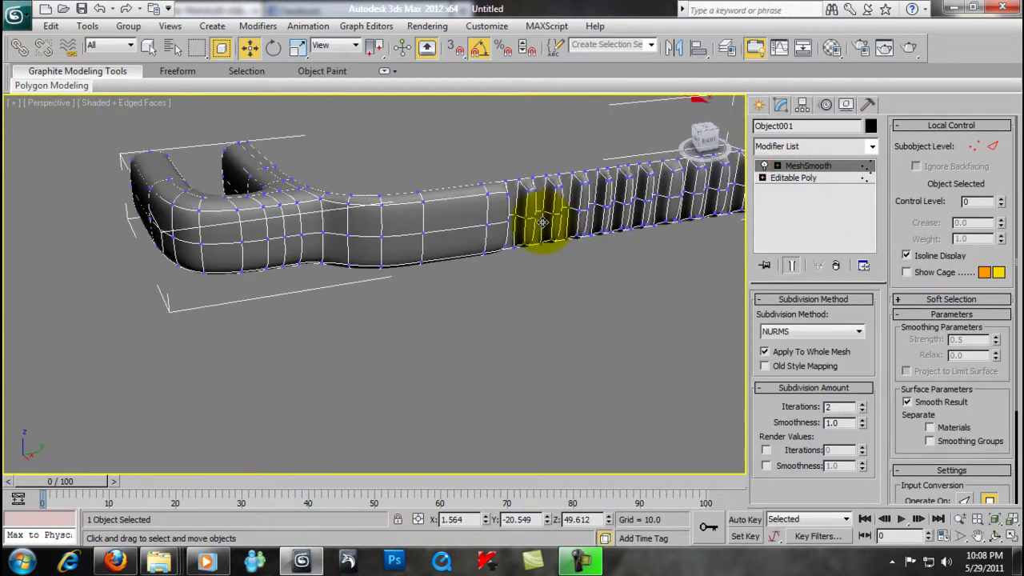
- With MeshSmooth off, connect the side edge ring with a loop slid close to the top edge
click(764, 166)
click(792, 178)
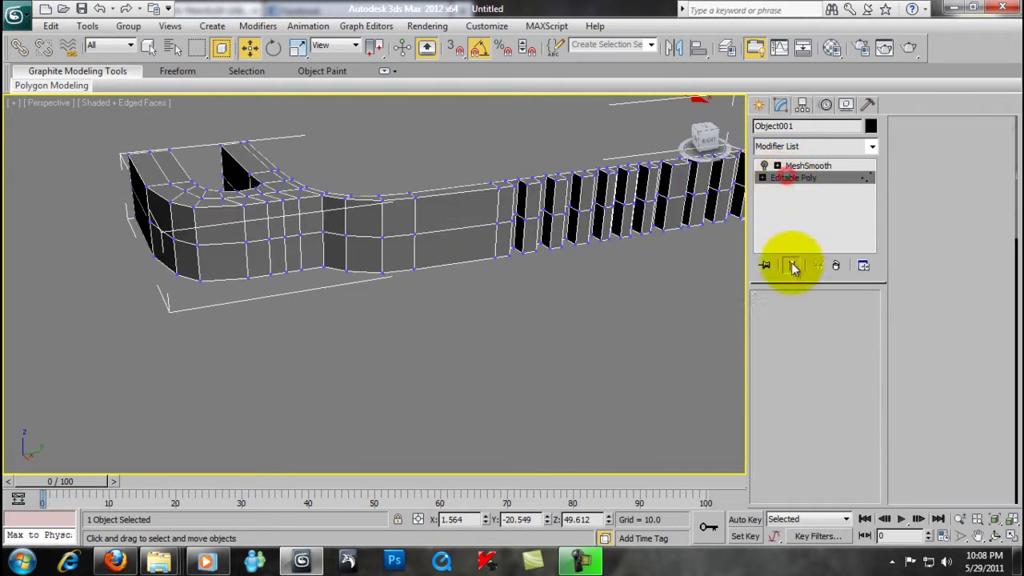
click(776, 317)
click(793, 317)
click(538, 200)
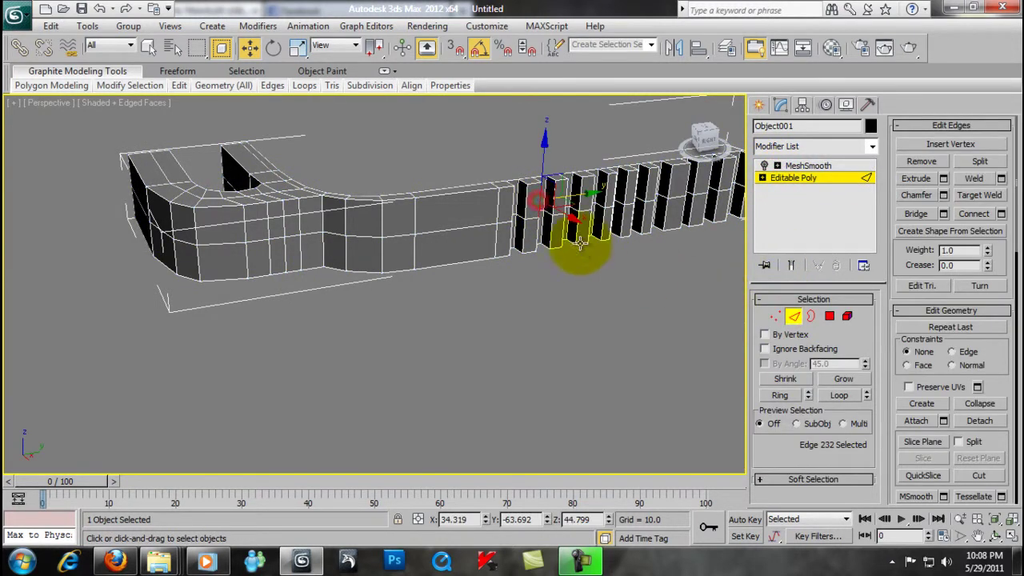
click(783, 395)
alt+middle_drag(607, 285, 542, 250)
right_click(543, 250)
click(466, 306)
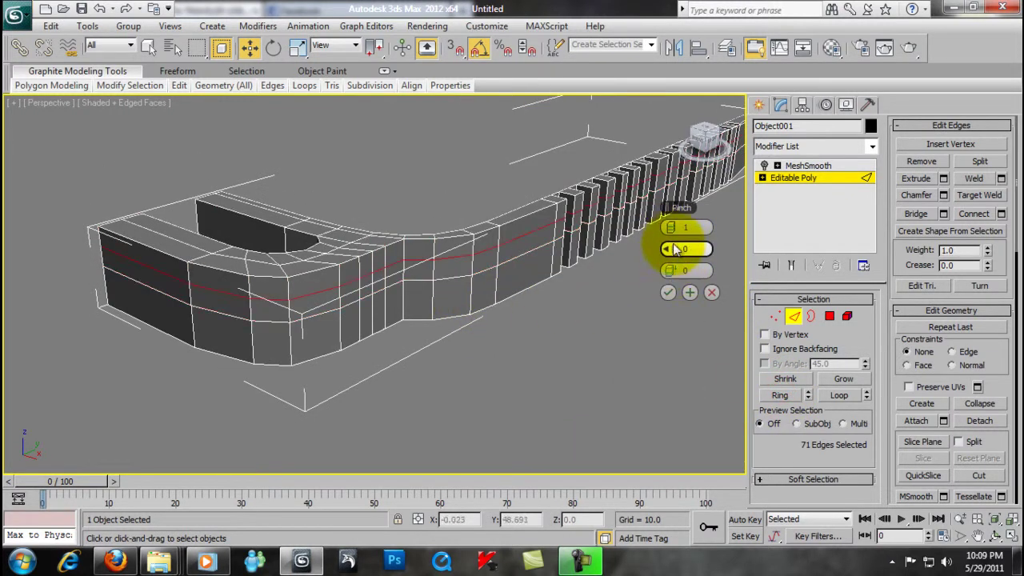
drag(669, 271, 871, 262)
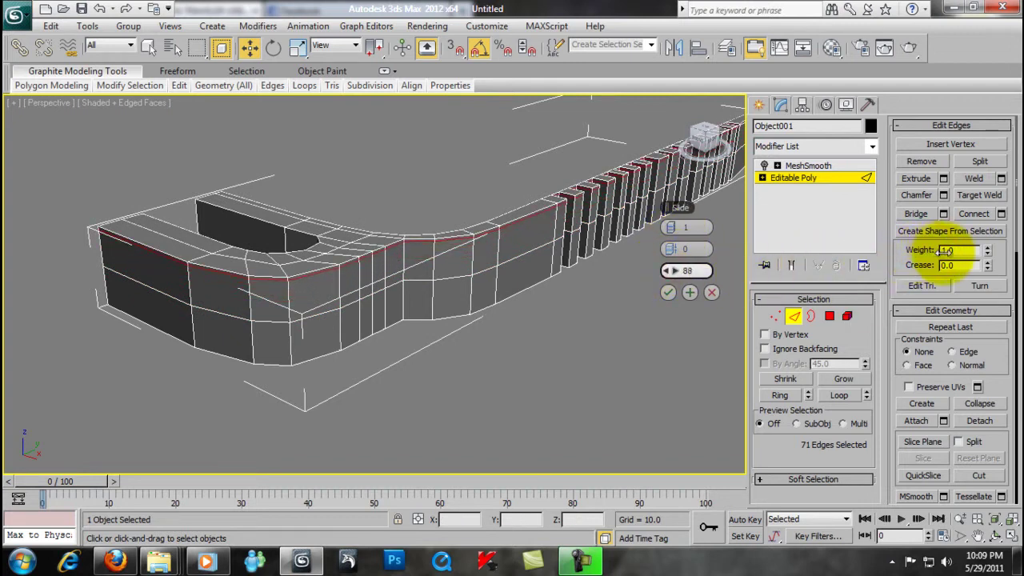
drag(942, 250, 954, 249)
scroll(640, 264, up, 3)
scroll(589, 305, up, 3)
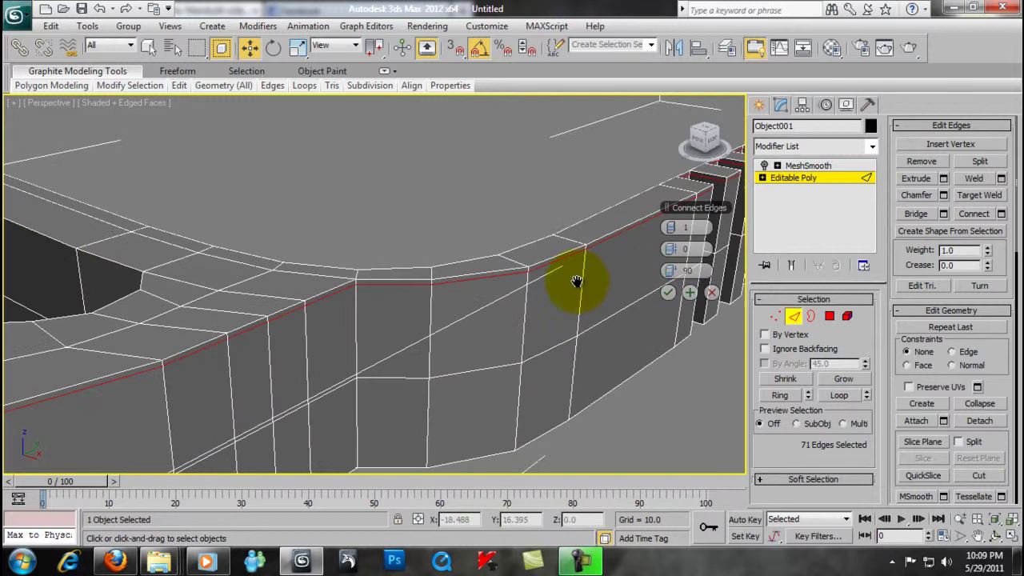
click(668, 295)
- Add a second connecting loop at slide -99 hugging the drive's bottom edge
alt+middle_drag(668, 294, 674, 270)
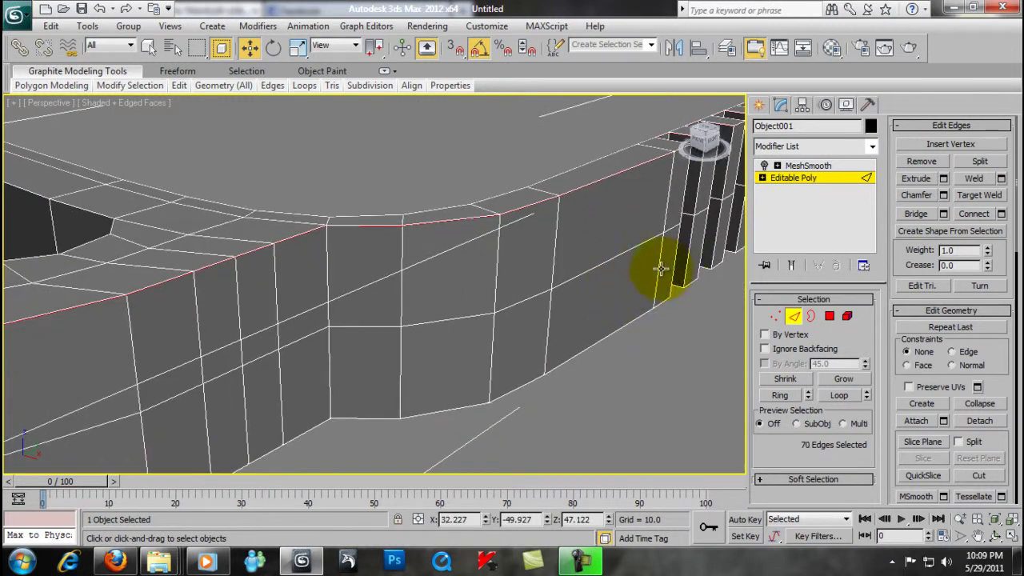
click(779, 400)
right_click(594, 367)
click(592, 385)
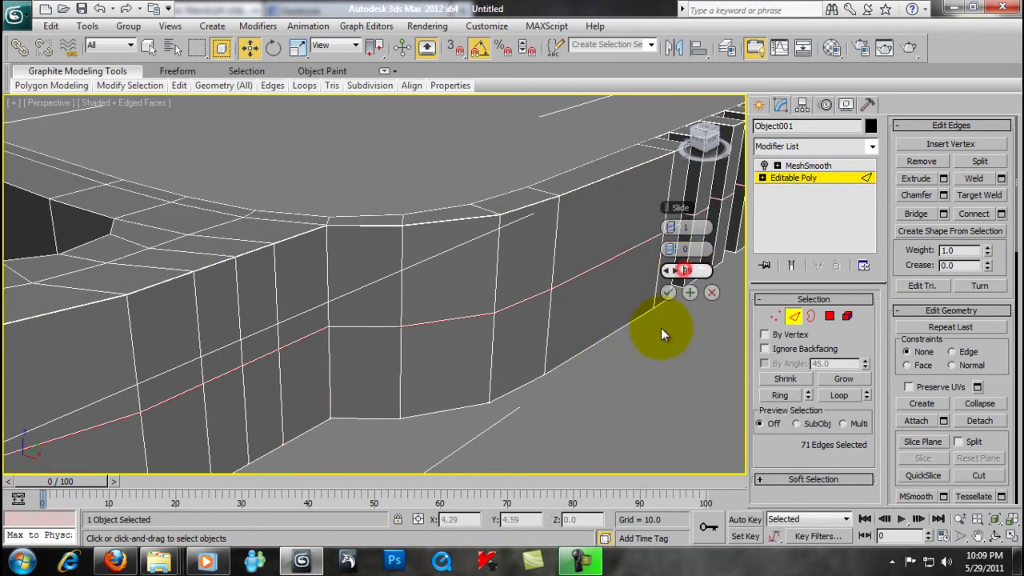
text(-99)
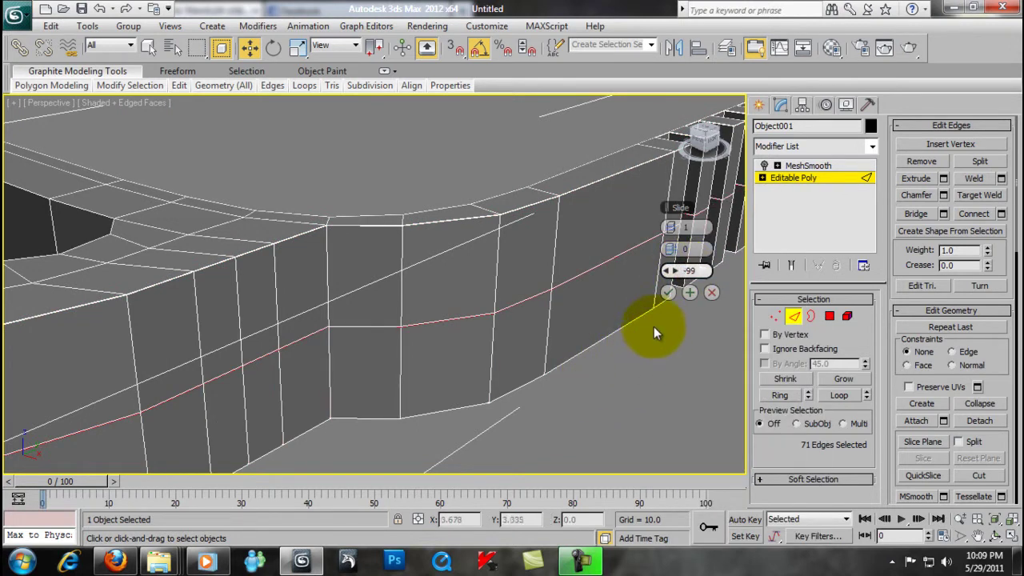
alt+middle_drag(562, 314, 655, 270)
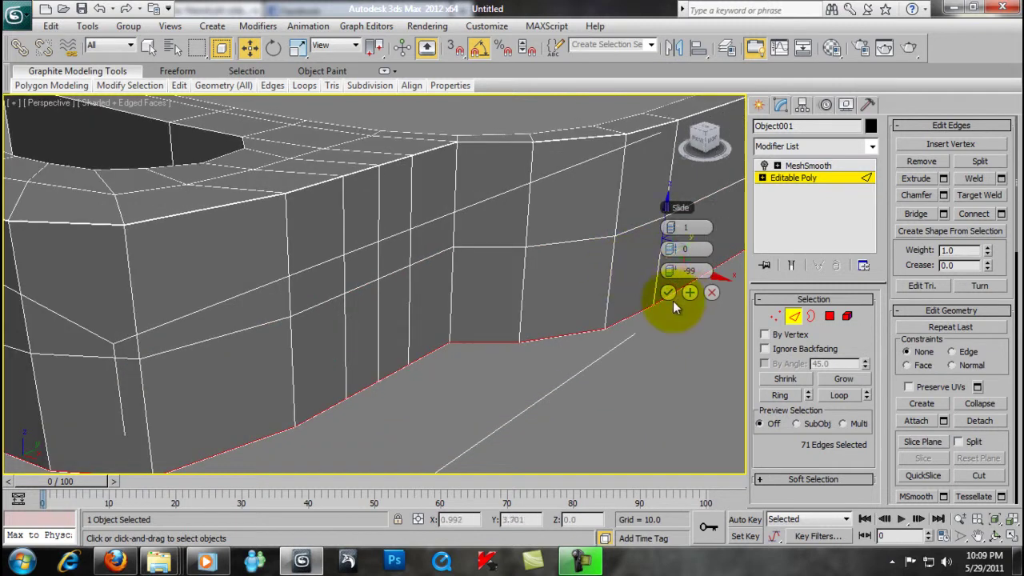
mouse_move(509, 290)
alt+middle_down()
mouse_move(583, 286)
mouse_move(613, 315)
mouse_move(491, 313)
mouse_move(527, 256)
alt+middle_up()
- Connect the edge ring on the cap's loop end with a supporting loop at slide 99
click(792, 166)
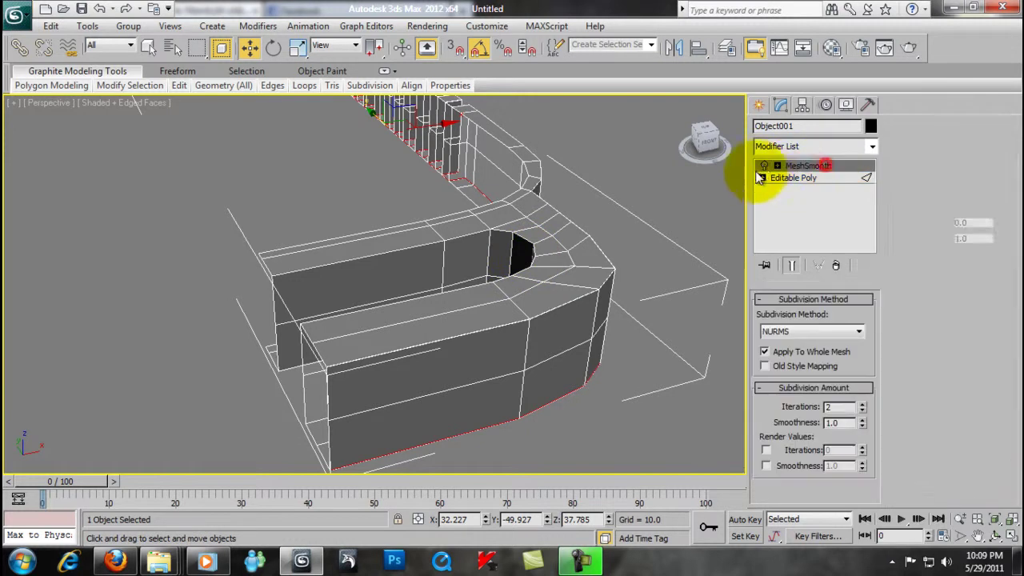
click(765, 166)
click(765, 166)
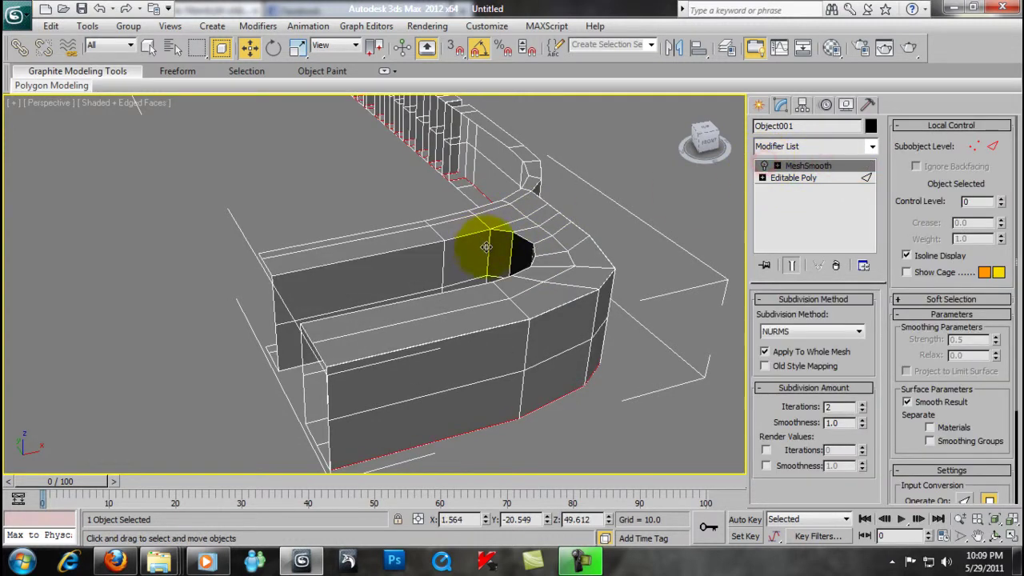
click(808, 179)
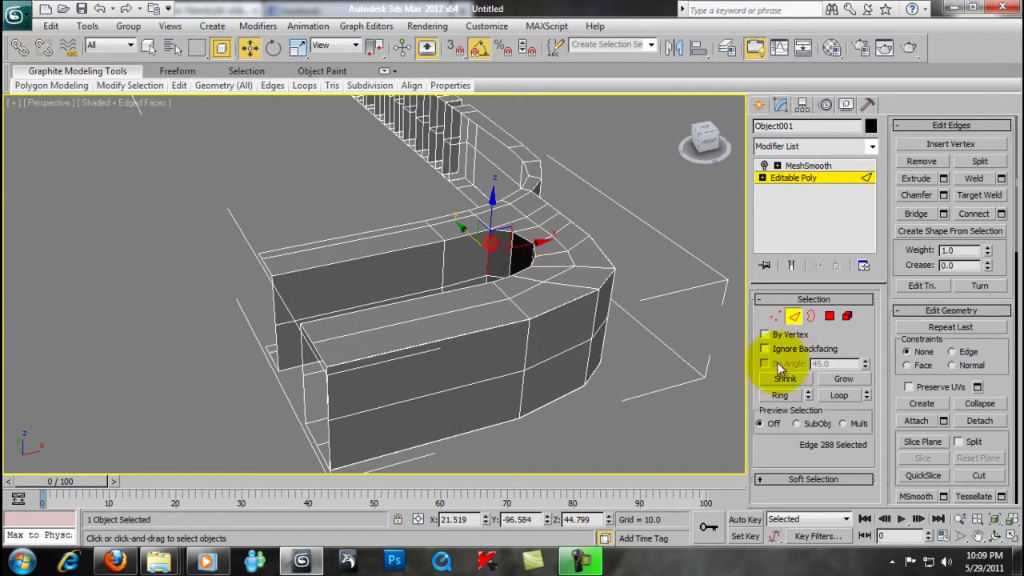
click(780, 398)
right_click(778, 392)
click(575, 370)
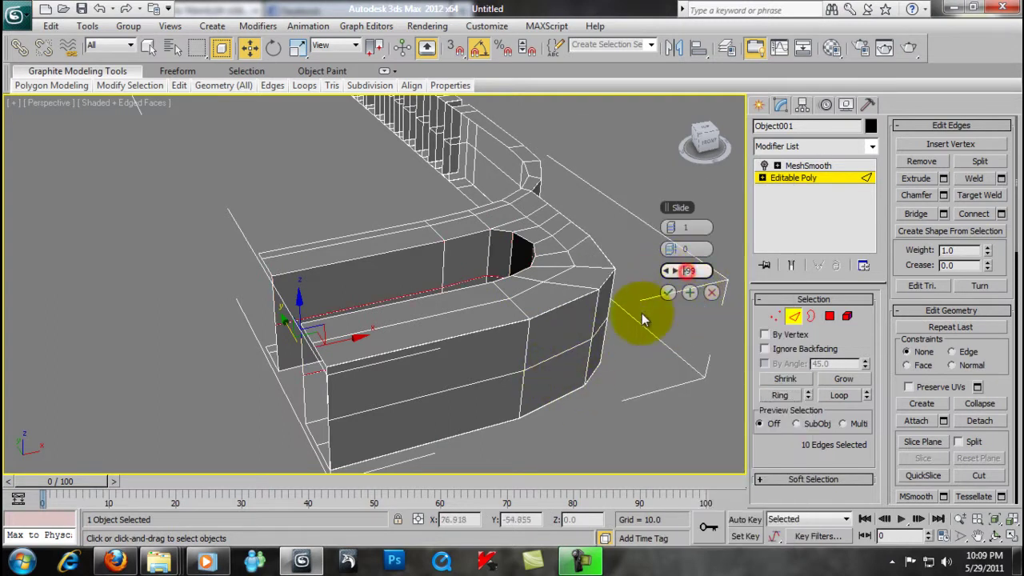
mouse_move(537, 312)
alt+middle_down()
mouse_move(594, 327)
mouse_move(675, 297)
alt+middle_up()
click(668, 293)
alt+middle_drag(572, 342, 560, 316)
- Add a supporting loop at slide -99 around the ring inside the hole, then reselect MeshSmooth
click(484, 300)
click(764, 397)
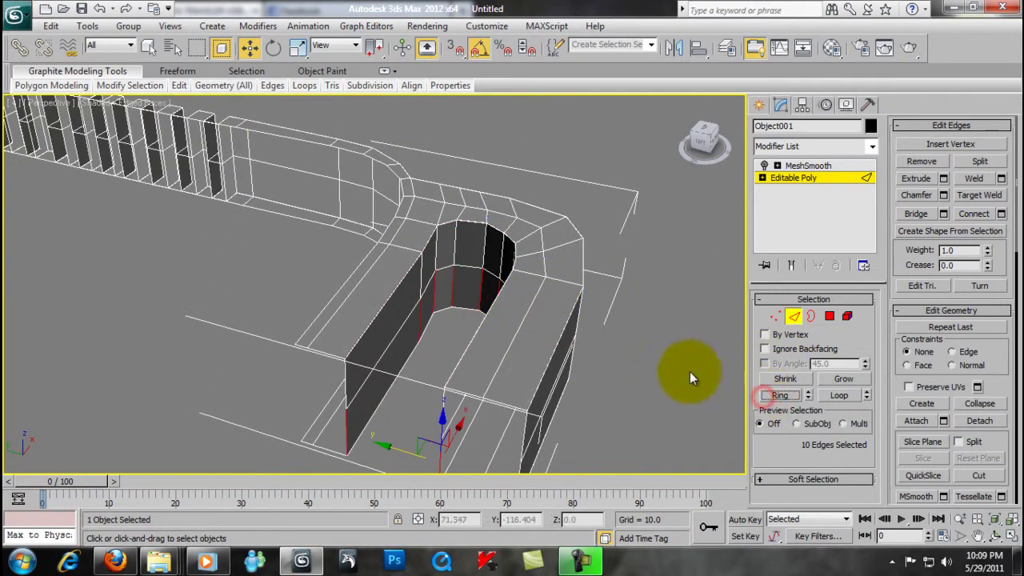
right_click(690, 371)
click(621, 372)
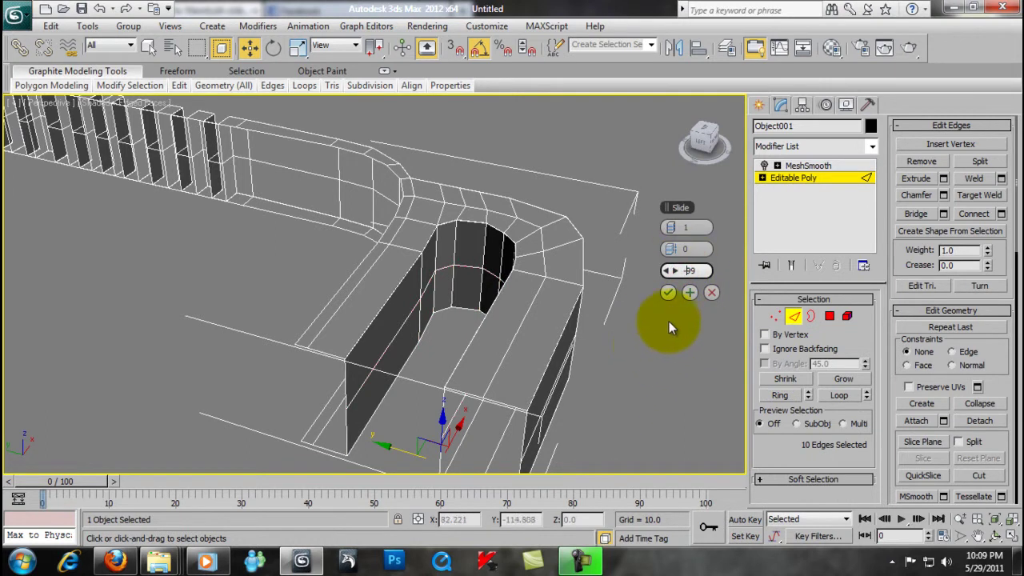
click(676, 294)
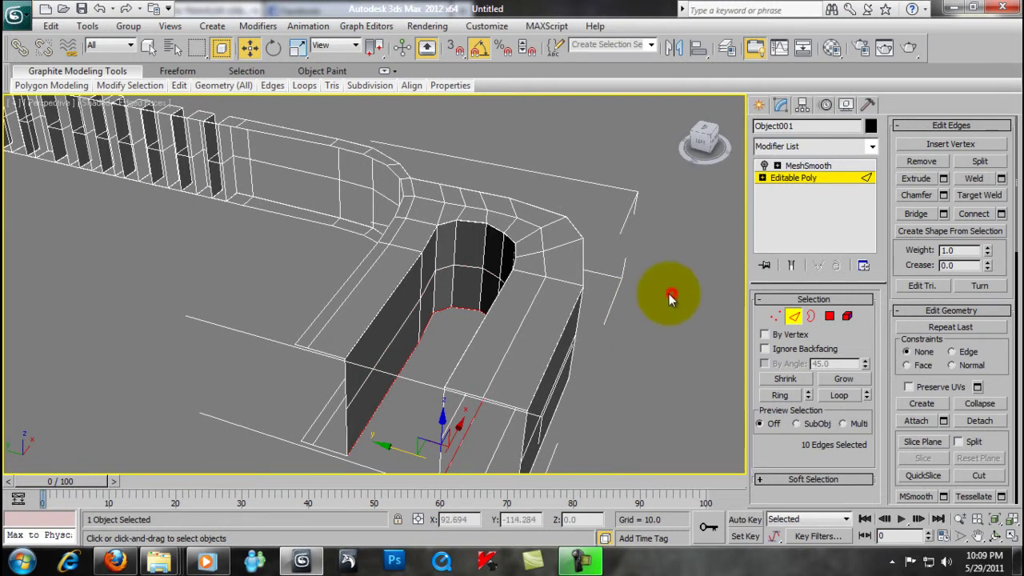
alt+middle_drag(669, 290, 590, 291)
click(792, 167)
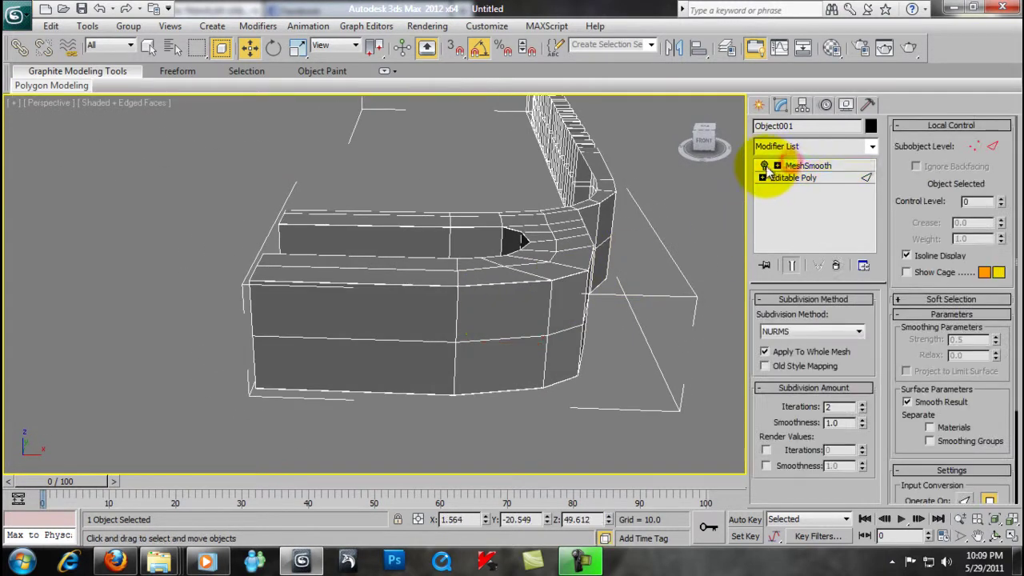
- Select the drive model and turn off its MeshSmooth preview
click(681, 233)
mouse_move(681, 233)
alt+middle_down()
mouse_move(423, 272)
mouse_move(469, 238)
alt+middle_up()
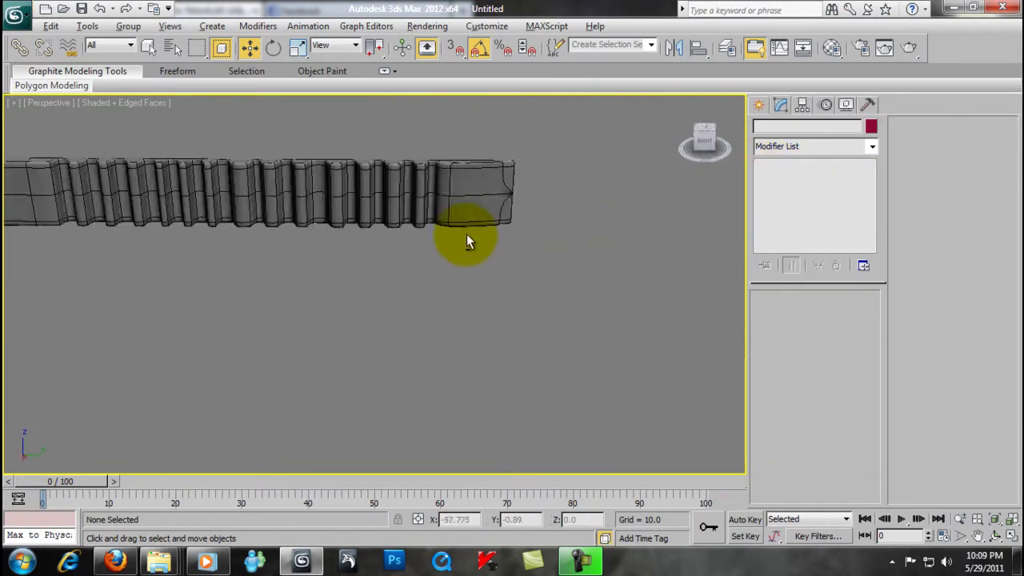
scroll(437, 265, up, 2)
scroll(460, 277, up, 2)
click(461, 278)
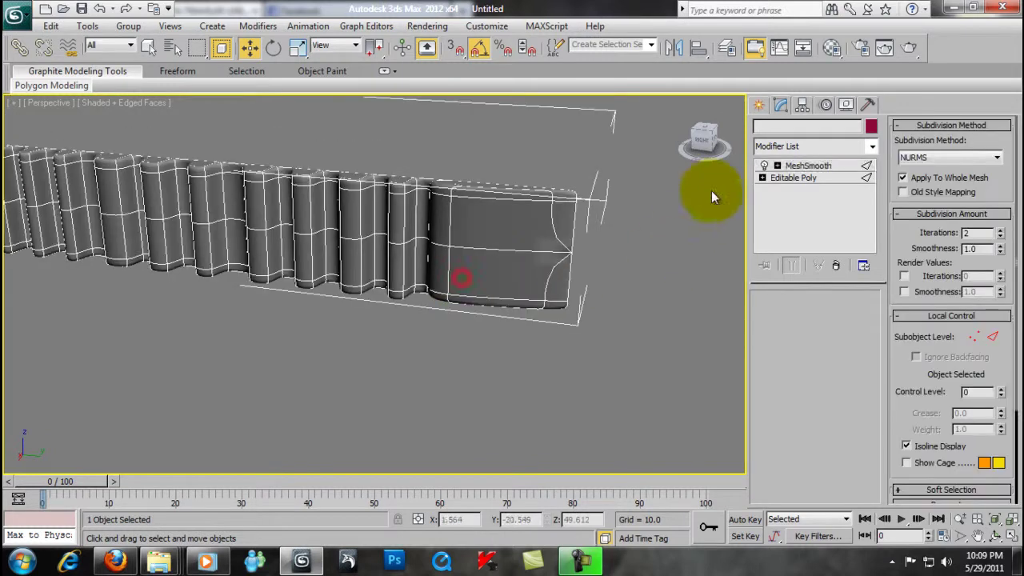
click(764, 165)
key(1)
- Zoom in on the end panel of the teeth row and switch to Editable Poly Vertex level
mouse_move(622, 216)
middle_down()
mouse_move(400, 222)
mouse_move(457, 194)
middle_up()
middle_drag(307, 314, 395, 291)
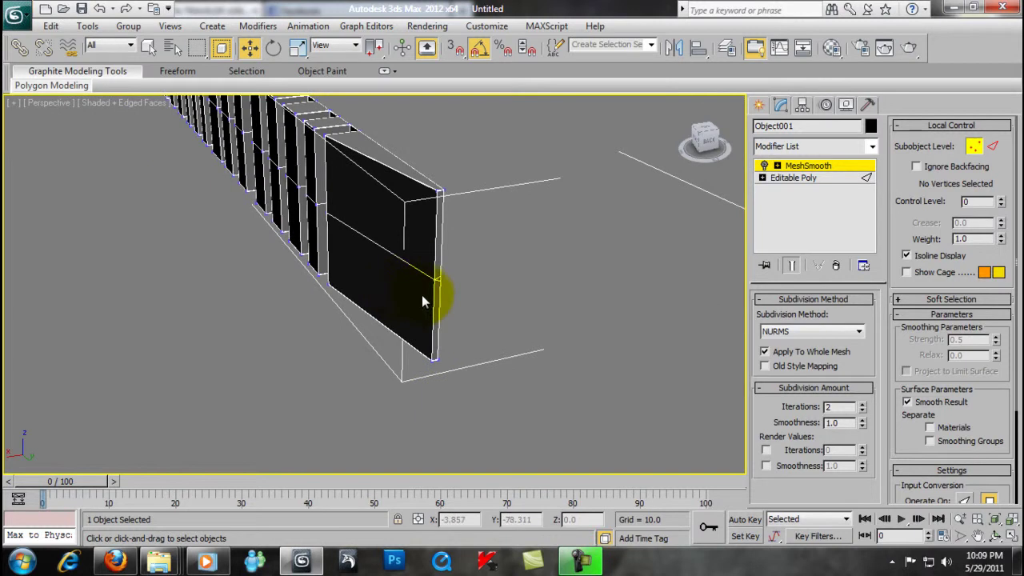
scroll(422, 294, up, 3)
middle_drag(511, 282, 492, 291)
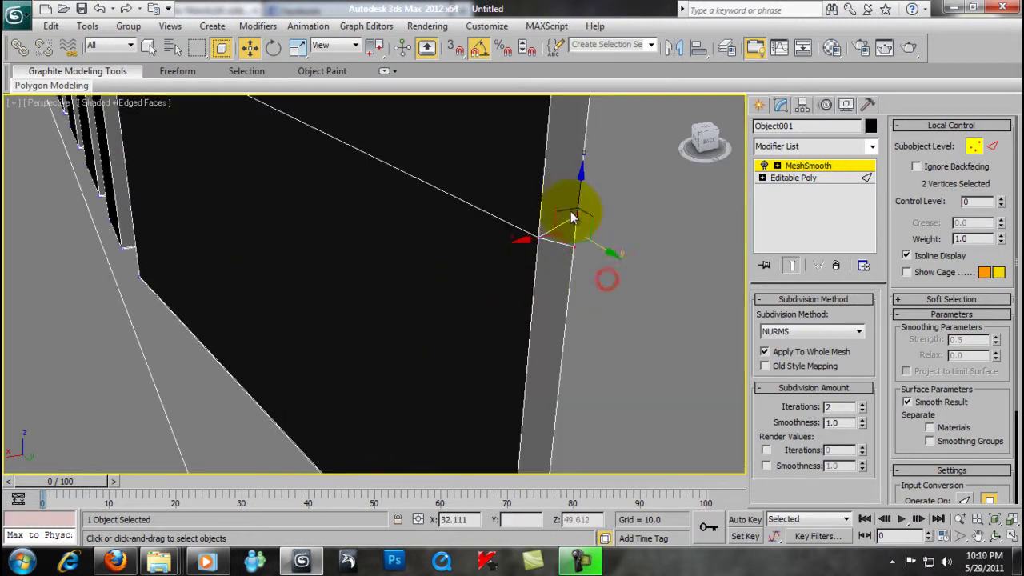
right_click(588, 258)
click(608, 275)
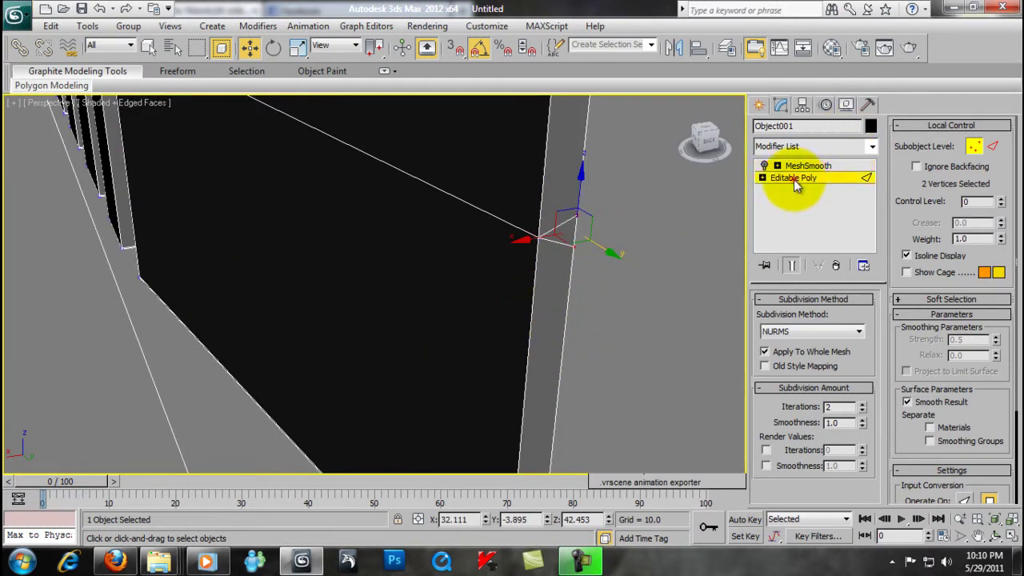
key(2)
right_click(556, 317)
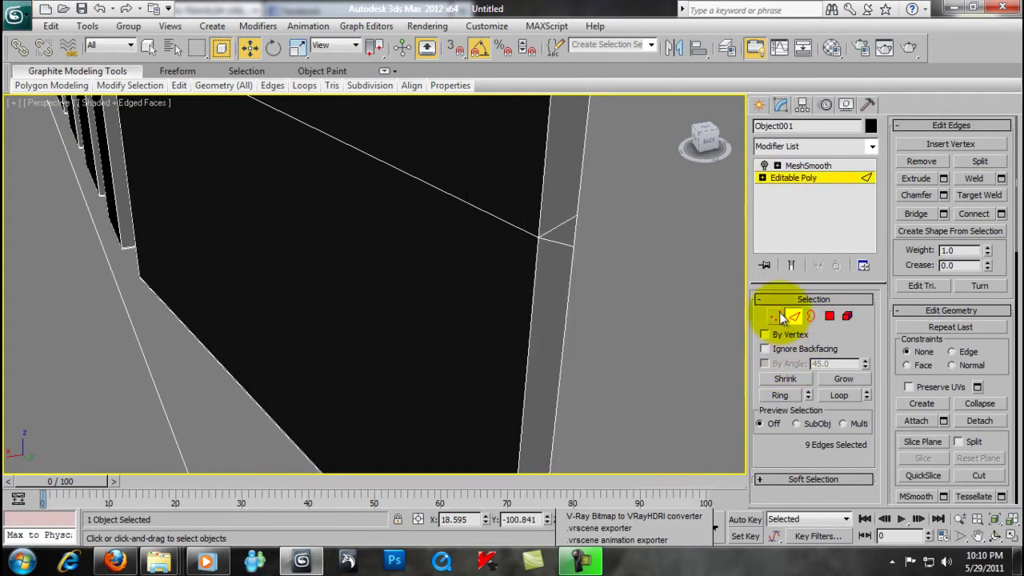
click(775, 316)
- Weld the two overlapping end vertices, raising the threshold until the count drops from 448 to 447
drag(648, 306, 572, 189)
right_click(640, 288)
click(597, 348)
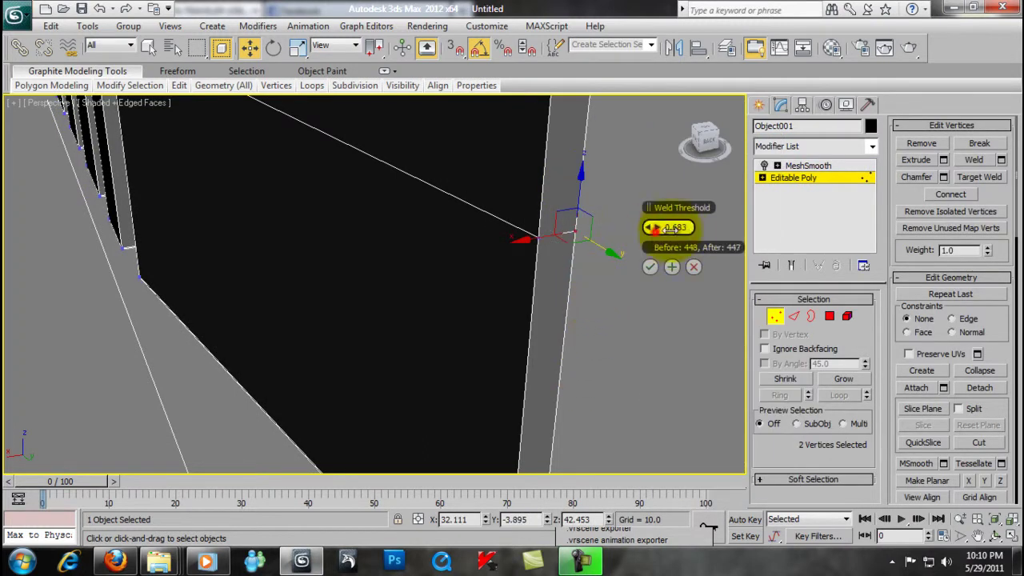
drag(653, 229, 658, 270)
click(814, 168)
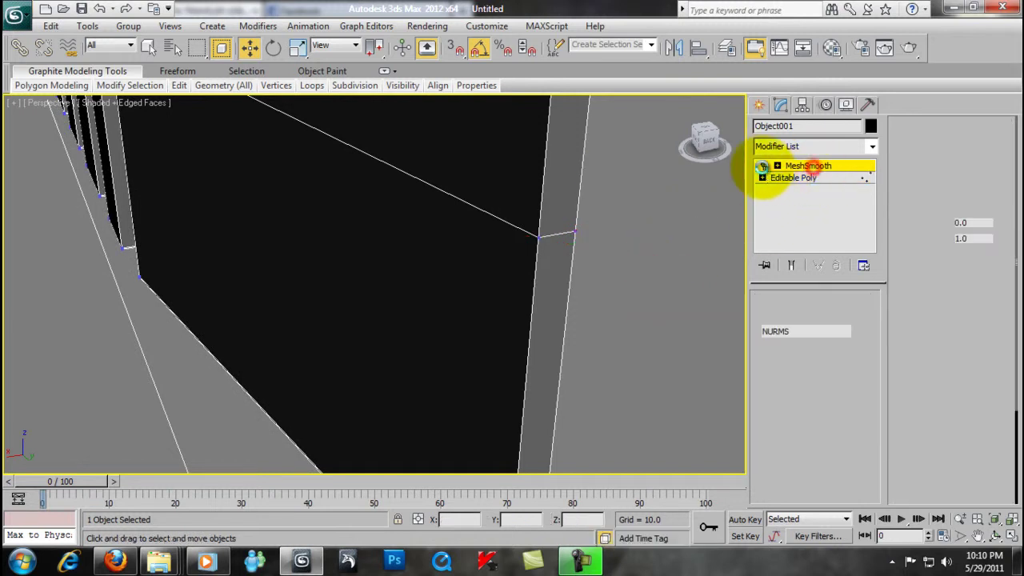
scroll(483, 259, down, 3)
scroll(505, 268, down, 3)
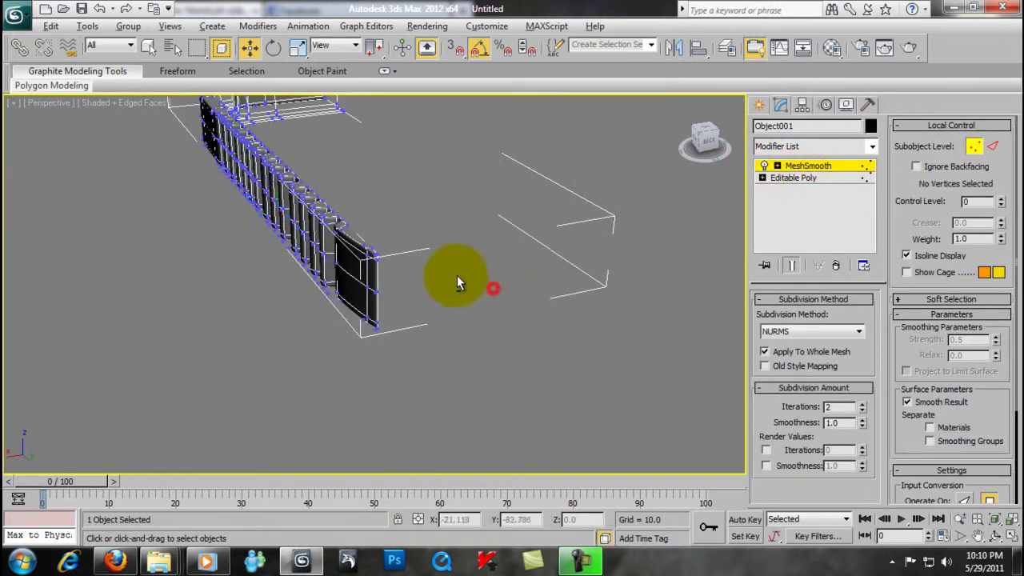
- Unhide all objects to bring back the reference drive image
scroll(457, 275, up, 2)
right_click(563, 287)
click(597, 223)
scroll(640, 240, up, 3)
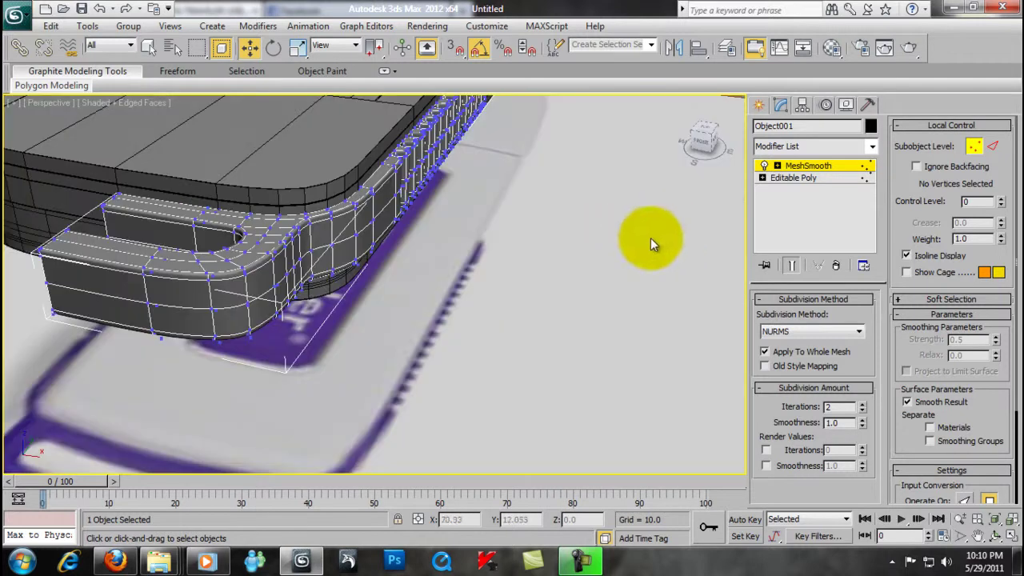
scroll(488, 284, down, 2)
click(507, 336)
scroll(498, 293, down, 3)
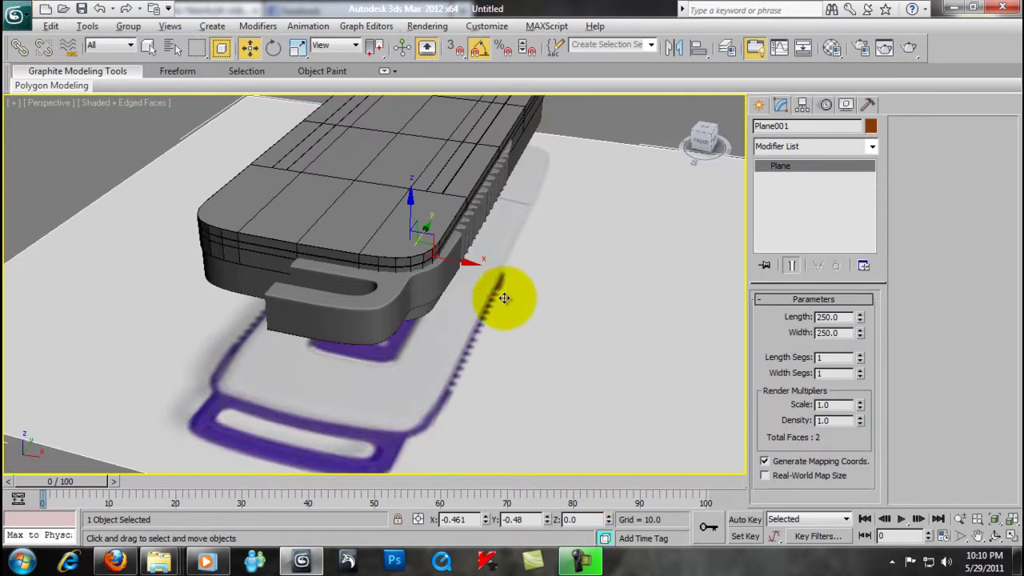
scroll(457, 297, down, 2)
scroll(457, 296, down, 1)
- Select Object001, maximize the Top view, exit sub-object level, and Shift-drag the drive left to clone it
click(372, 229)
alt+middle_drag(373, 229, 435, 217)
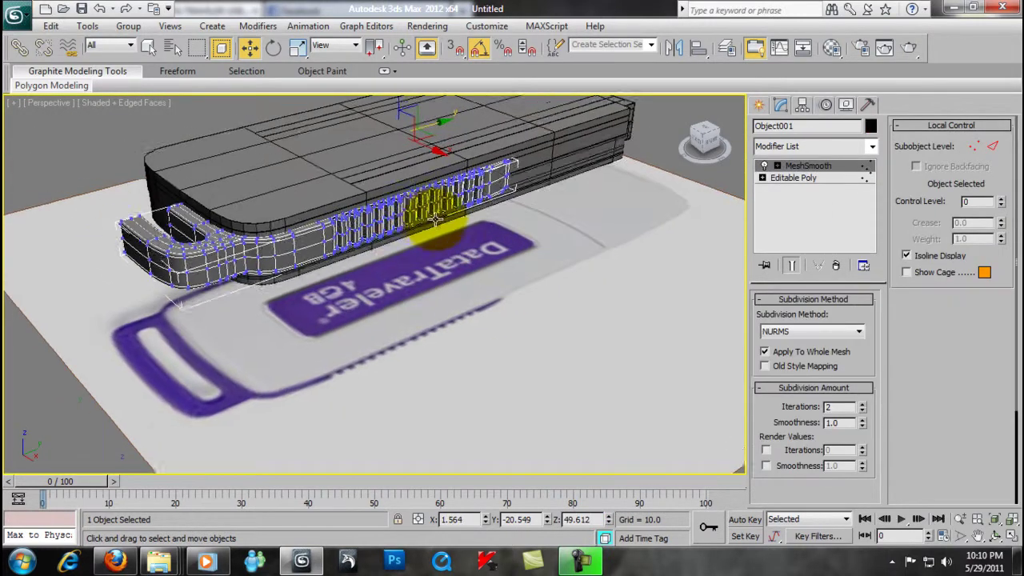
key(alt+w)
middle_click(141, 246)
key(alt+w)
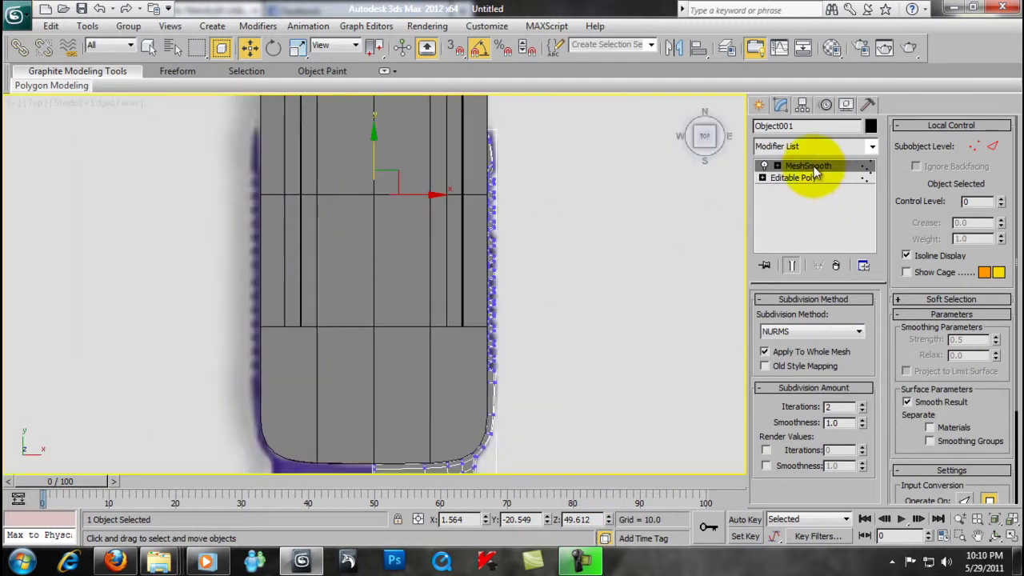
click(808, 168)
click(800, 177)
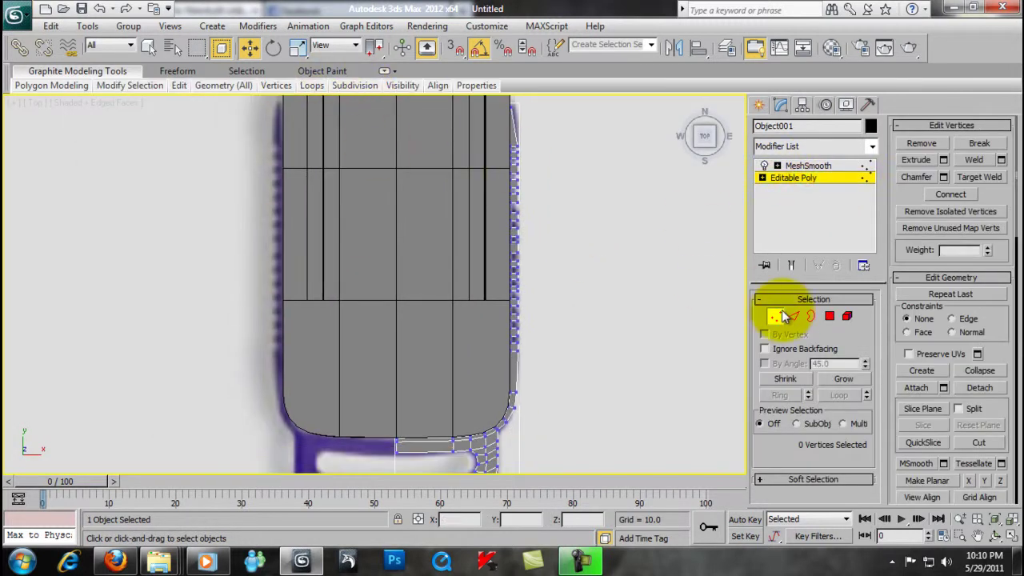
click(775, 317)
middle_drag(567, 266, 603, 245)
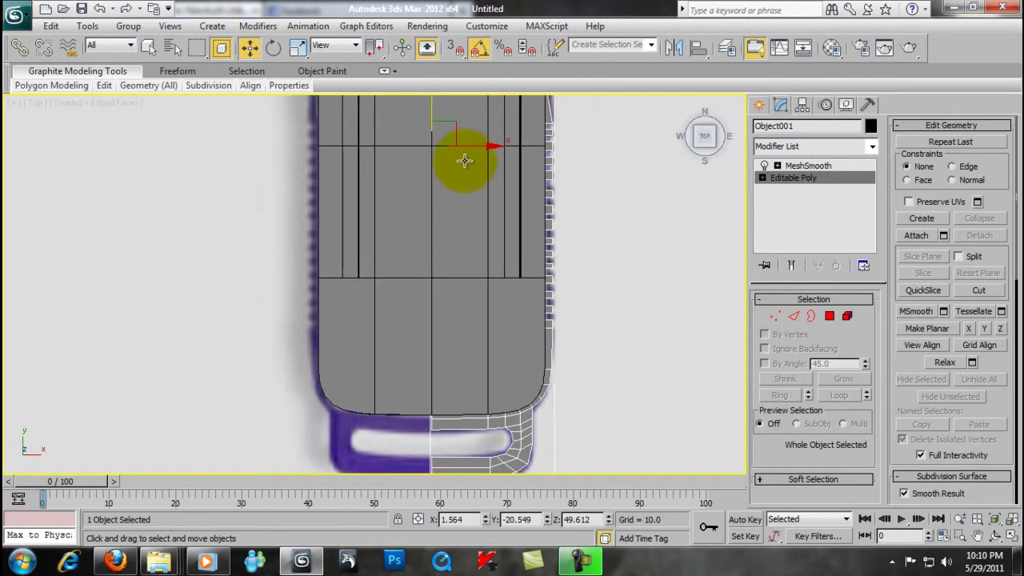
shift+drag(481, 143, 424, 144)
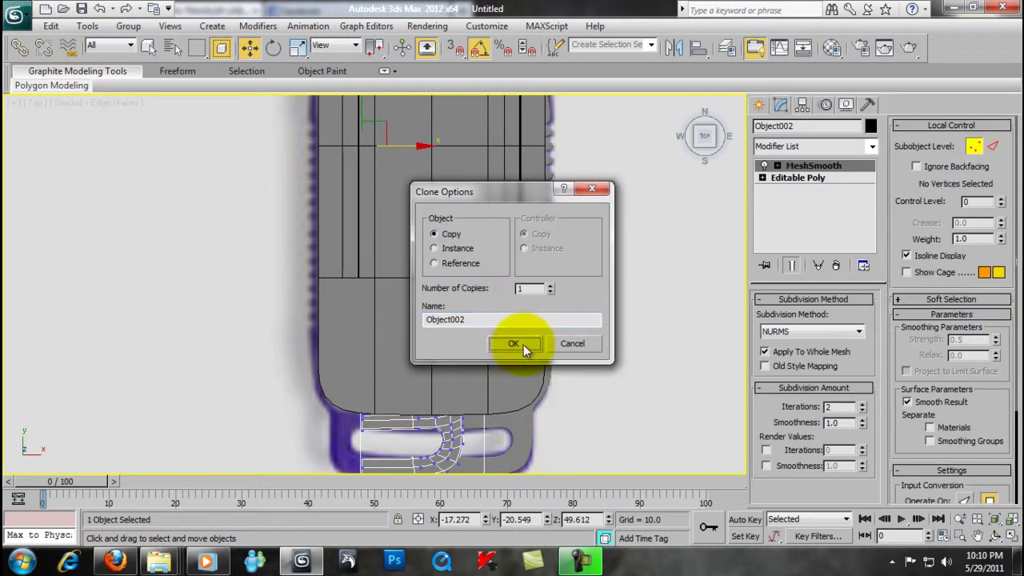
- Create Object002 as a copy, mirror it, and slide it left along X
click(523, 345)
click(675, 48)
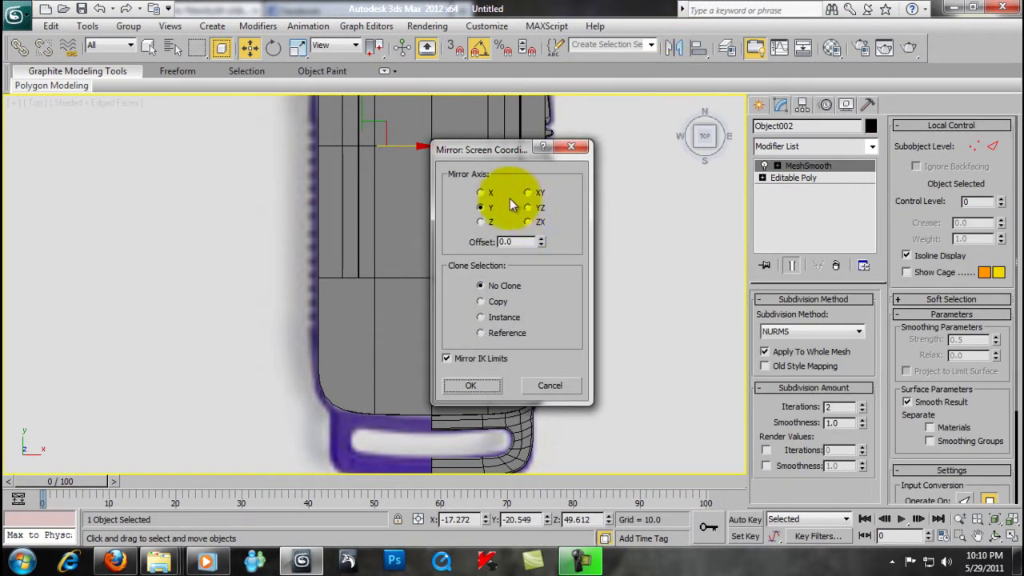
click(470, 384)
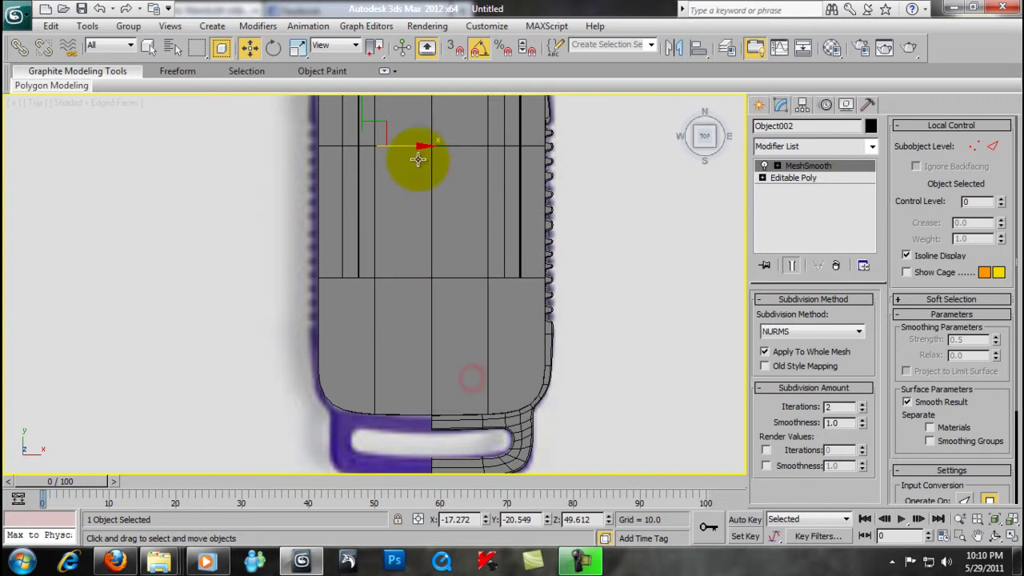
mouse_move(366, 154)
mouse_down()
mouse_move(304, 160)
mouse_move(293, 171)
mouse_up()
middle_drag(293, 171, 379, 331)
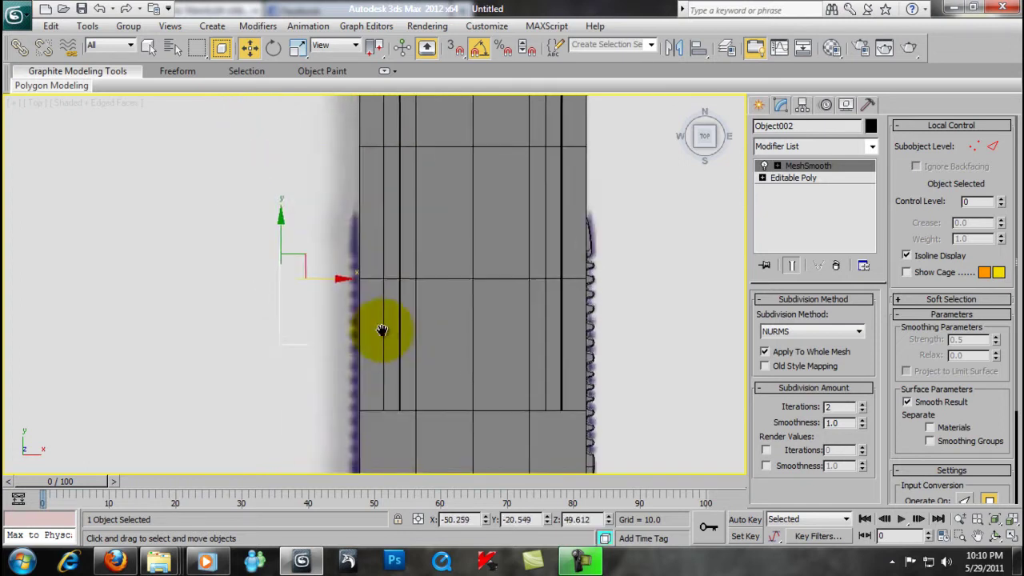
drag(368, 281, 231, 282)
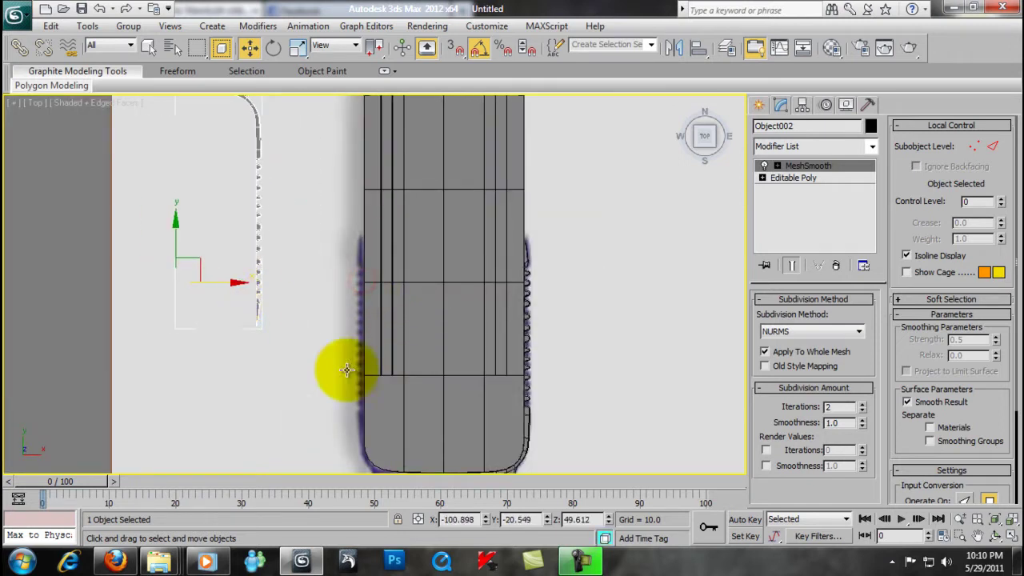
- In a maximized Perspective view, mirror the copy across the XY plane along Z
key(alt+w)
right_click(582, 437)
key(alt+w)
mouse_move(498, 361)
alt+middle_down()
mouse_move(407, 247)
mouse_move(400, 331)
mouse_move(448, 259)
mouse_move(473, 277)
alt+middle_up()
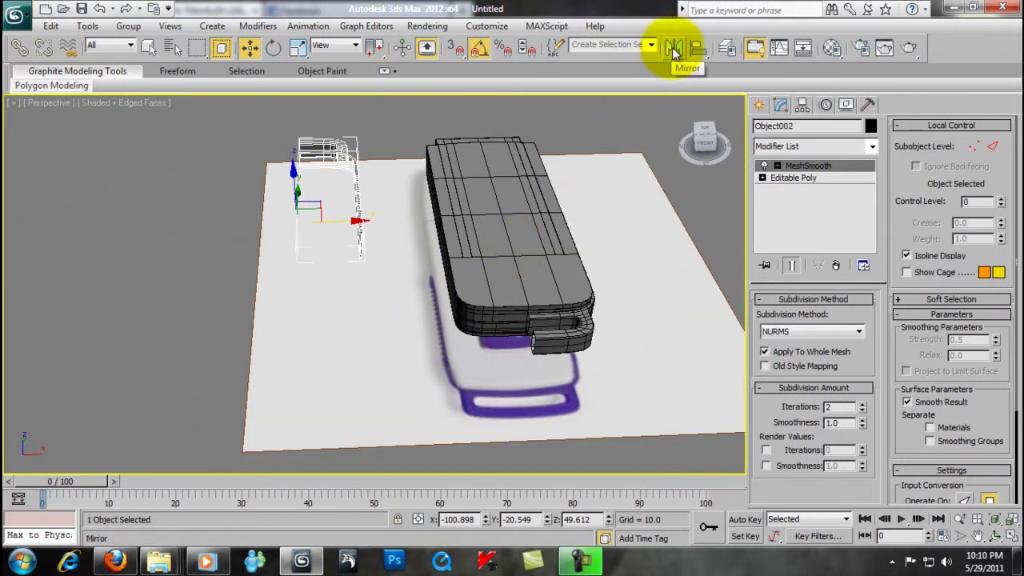
click(675, 51)
click(483, 194)
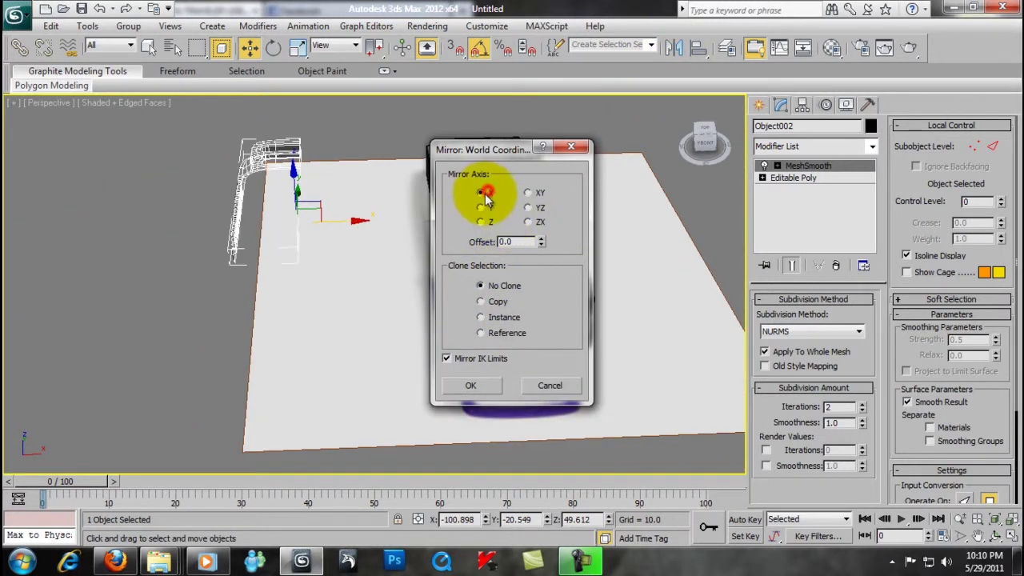
click(488, 221)
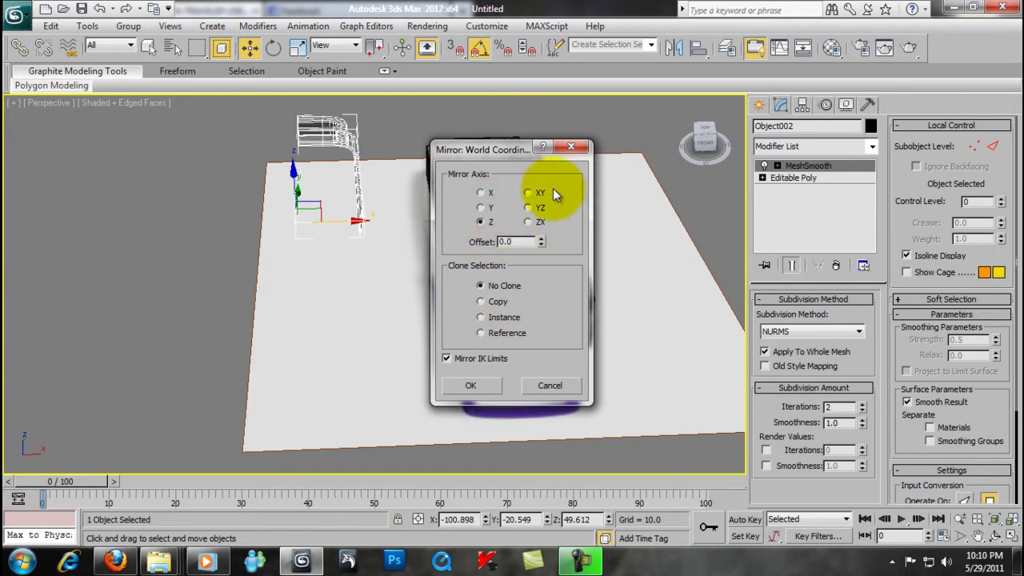
click(528, 194)
click(471, 385)
- In the maximized Top view, move the mirrored copy to line up with the original half
key(alt+w)
click(296, 165)
key(alt+w)
drag(234, 282, 459, 336)
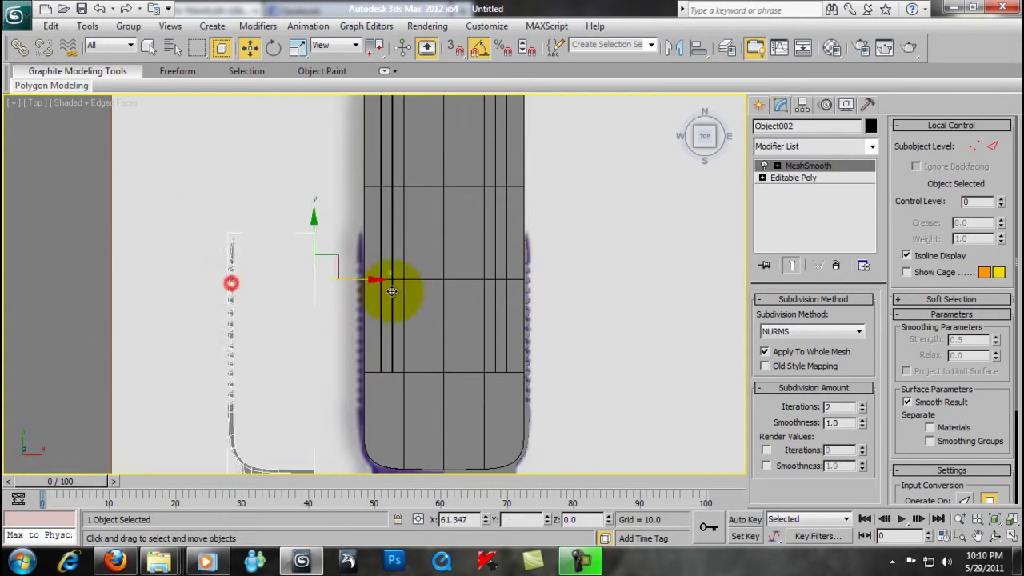
scroll(460, 320, up, 3)
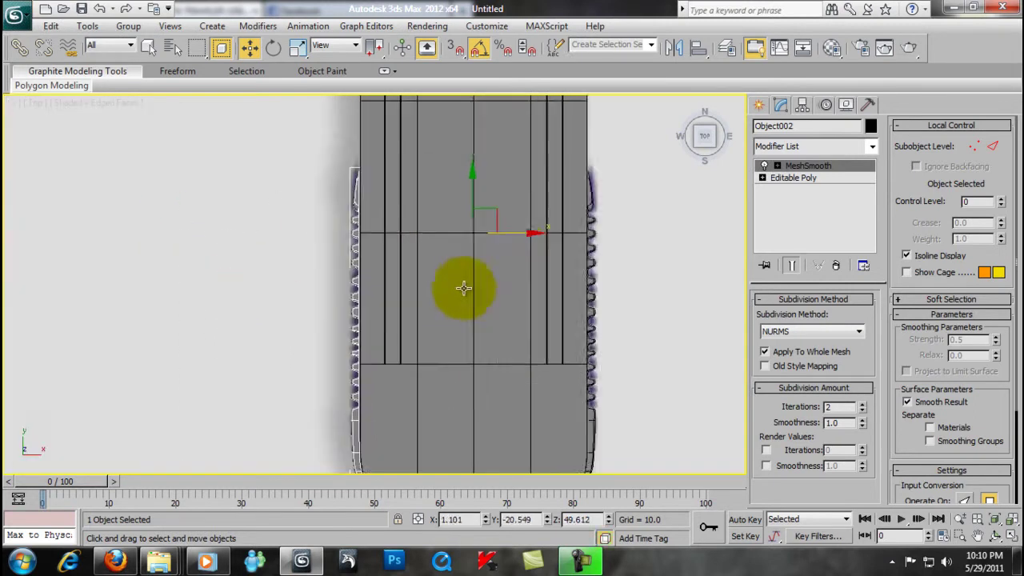
scroll(520, 233, down, 1)
drag(531, 213, 520, 212)
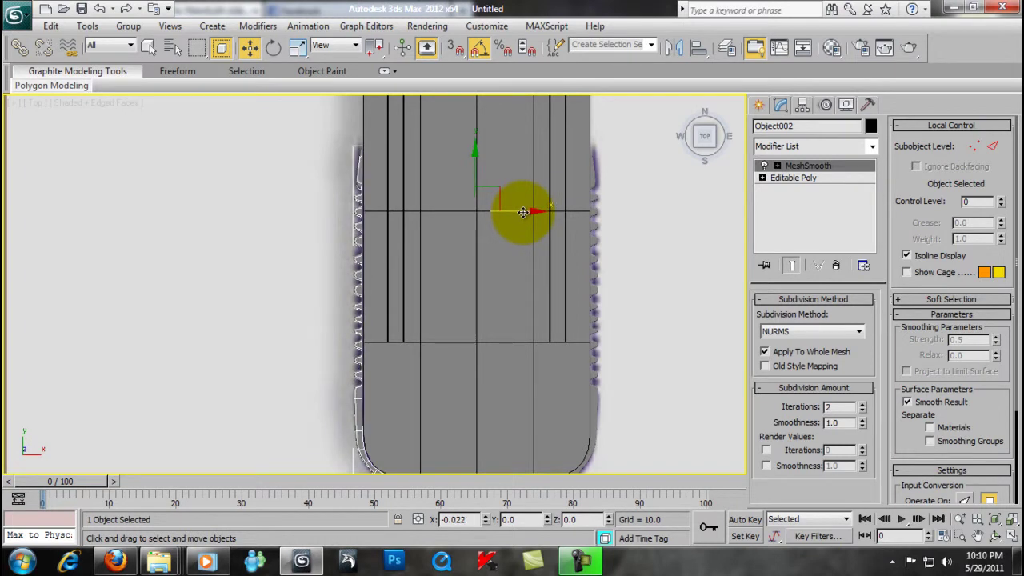
middle_drag(491, 291, 470, 197)
- Select both cap halves and Hide Unselected
ctrl+click(499, 405)
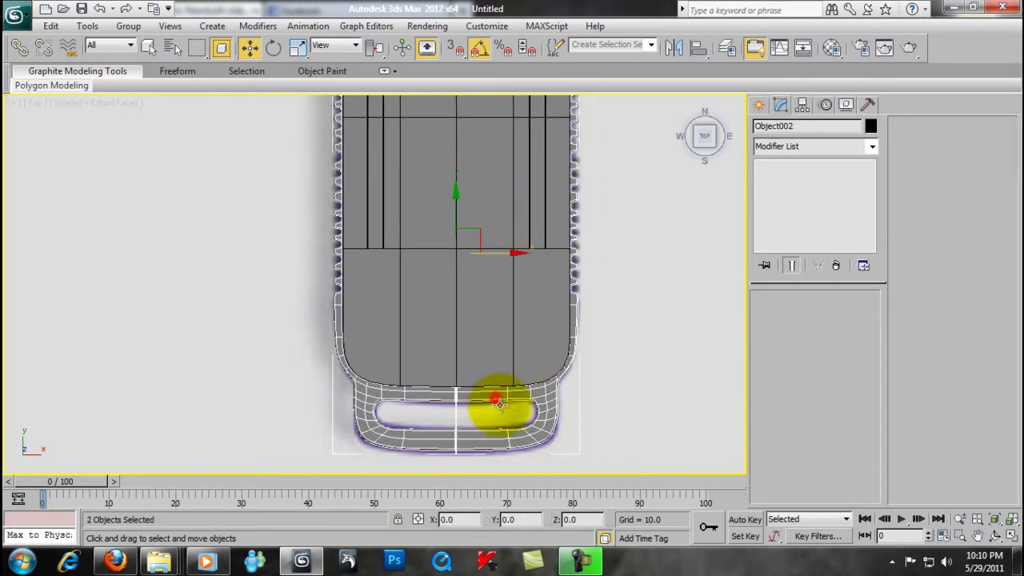
right_click(500, 404)
click(545, 260)
key(alt+w)
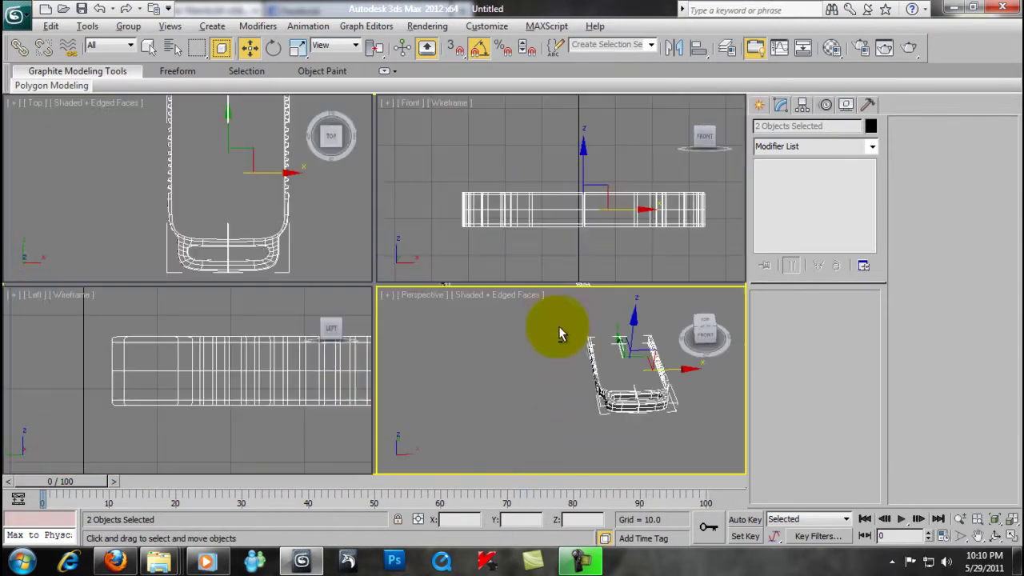
key(alt+w)
alt+middle_drag(487, 343, 435, 313)
scroll(503, 335, up, 3)
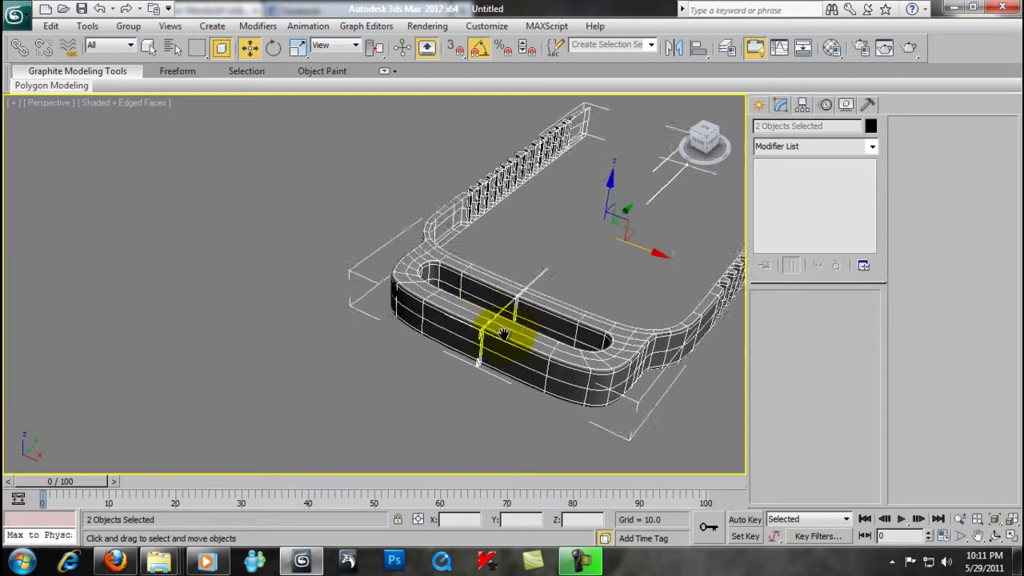
scroll(503, 335, up, 3)
- Select the right cap half and centre the cap's slot in the Top view
click(532, 371)
scroll(512, 361, up, 3)
scroll(572, 372, up, 3)
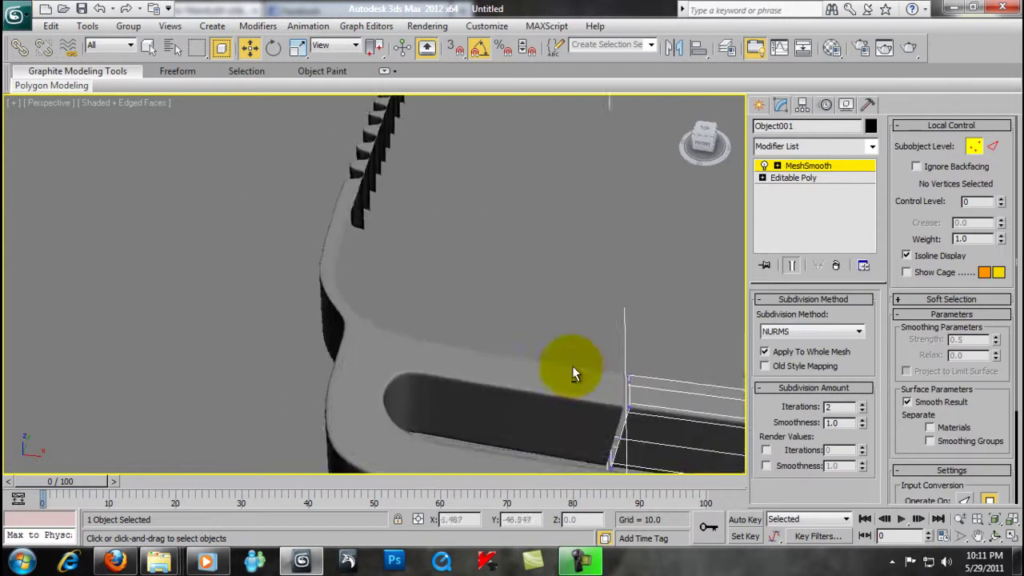
scroll(572, 373, down, 3)
key(alt+w)
key(alt+w)
middle_drag(331, 331, 449, 296)
scroll(450, 296, up, 3)
middle_drag(469, 210, 438, 248)
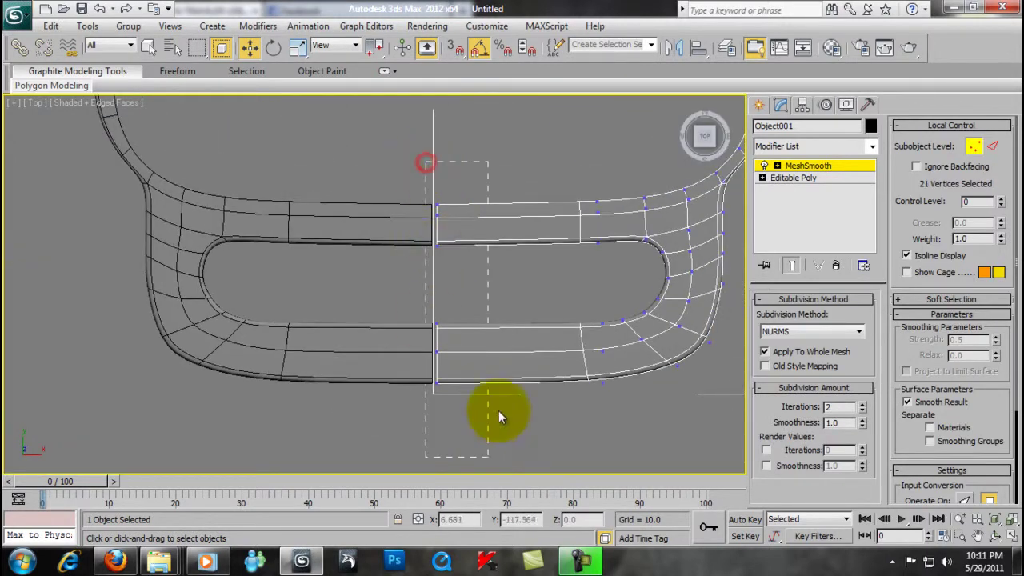
- Attach Object002 into Object001's Editable Poly and enter Vertex level
click(802, 175)
click(331, 217)
key(1)
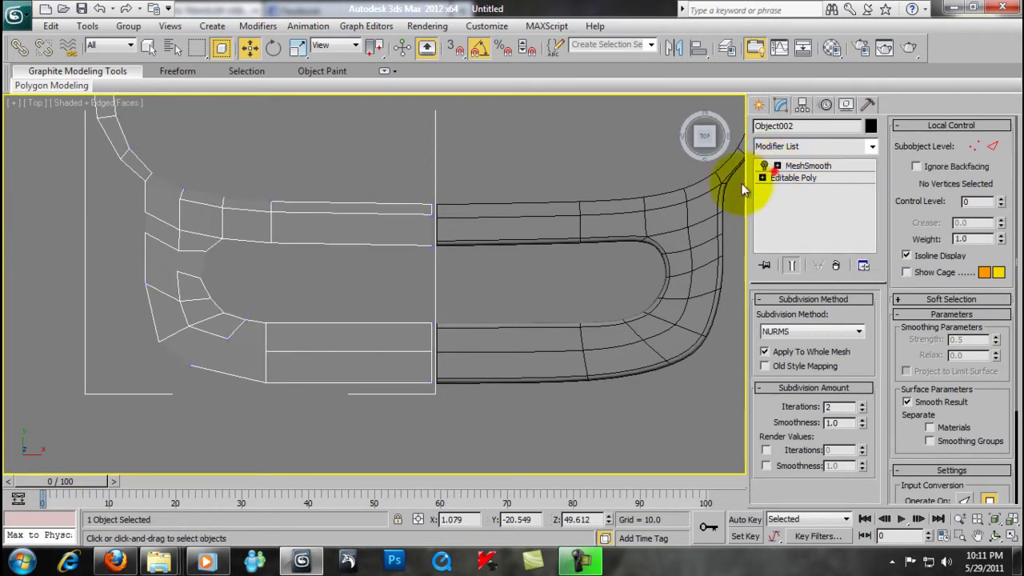
click(679, 201)
click(804, 166)
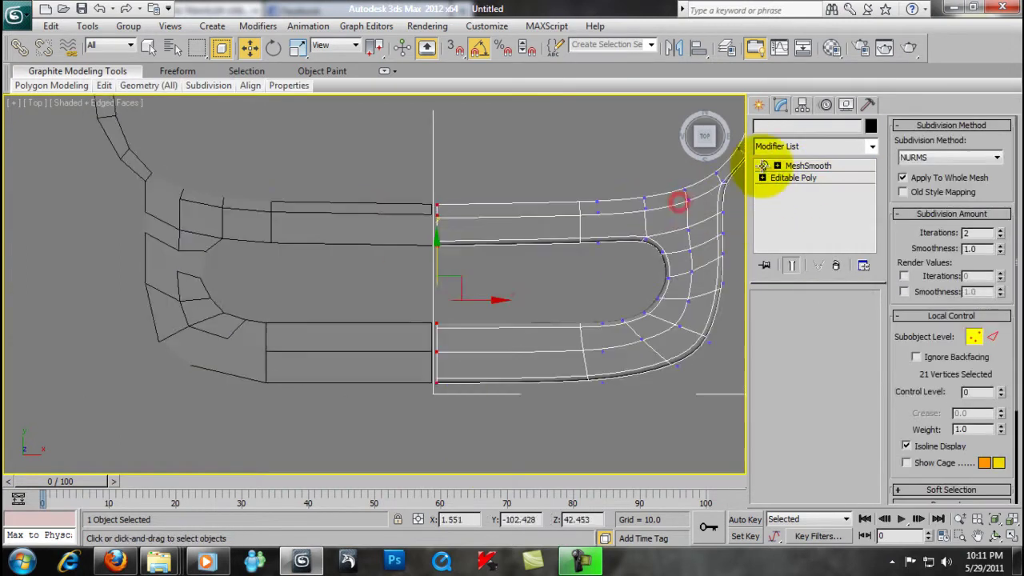
key(1)
click(840, 179)
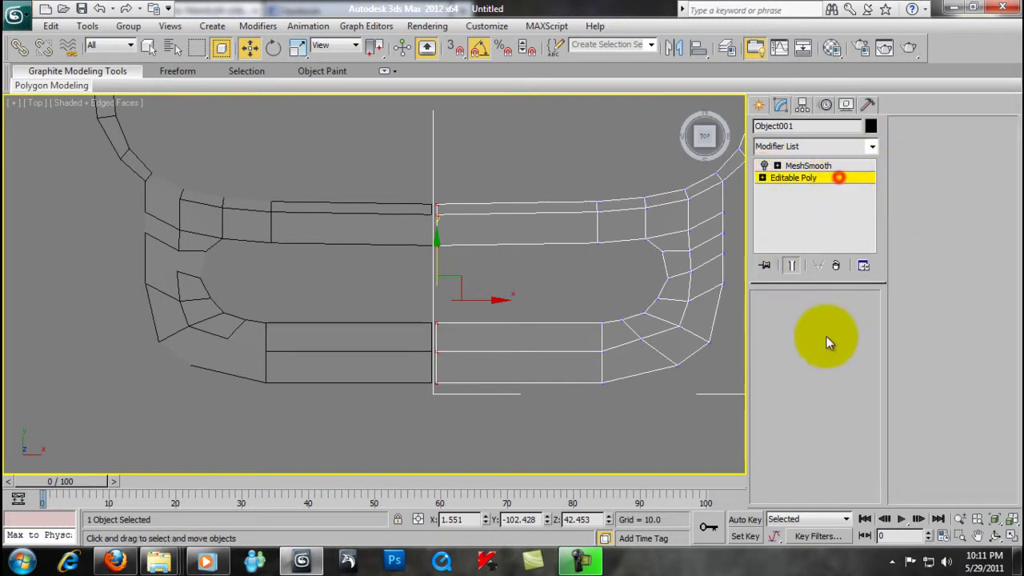
click(360, 228)
click(774, 316)
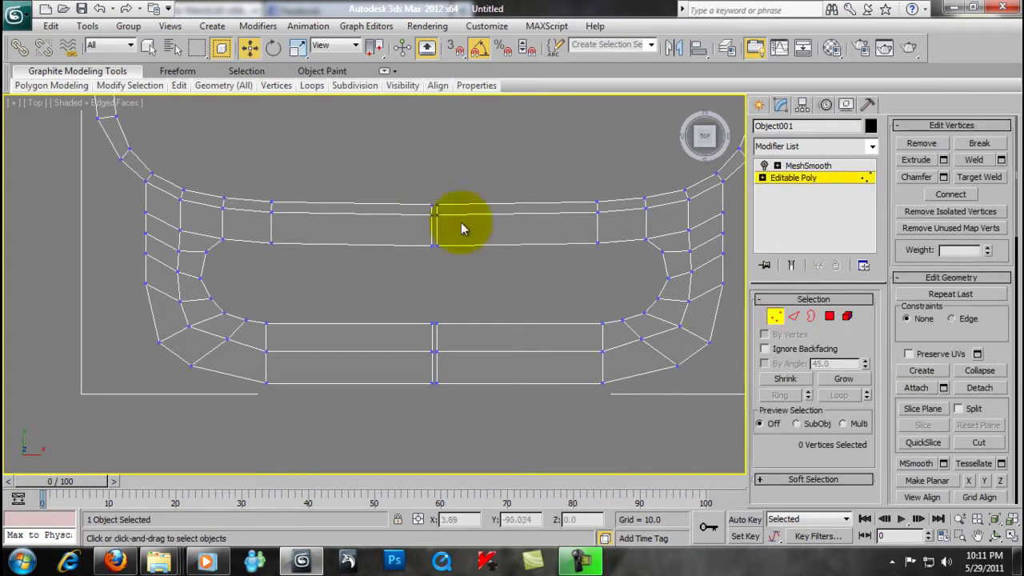
- Select the centre seam vertices and try a weld with the distance reset to zero
drag(445, 364, 489, 447)
key(p)
mouse_move(499, 393)
alt+middle_down()
mouse_move(435, 263)
mouse_move(541, 352)
alt+middle_up()
scroll(541, 352, down, 2)
right_click(555, 309)
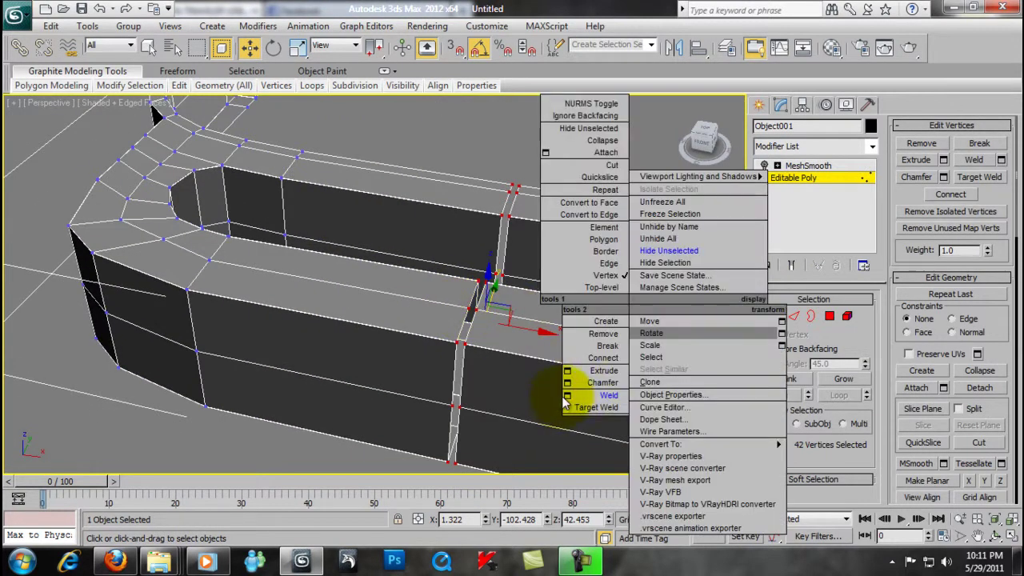
click(569, 392)
right_click(652, 227)
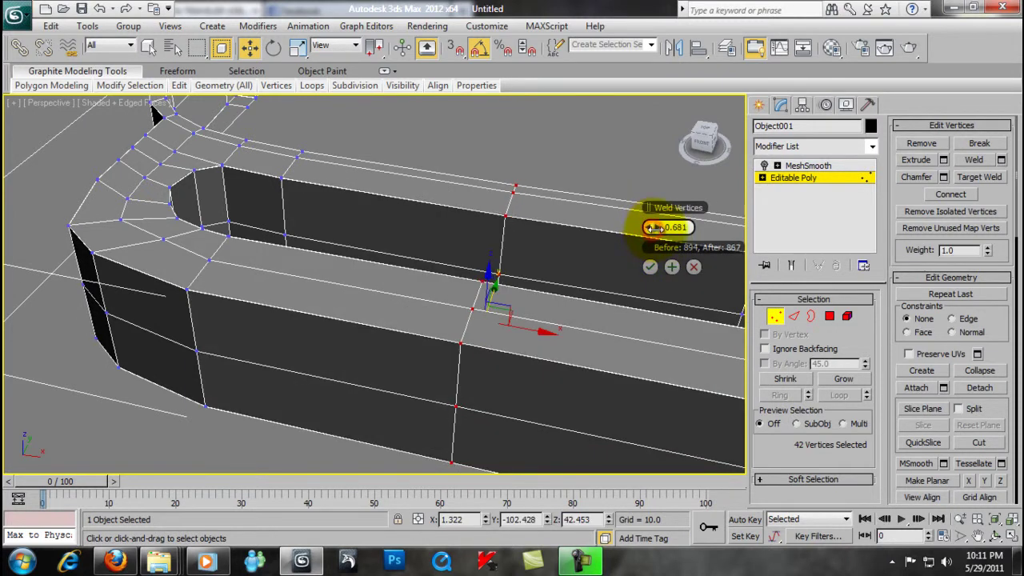
click(649, 267)
- Toggle the MeshSmooth preview on and off to check the seam, then return to base-mesh vertices
click(766, 168)
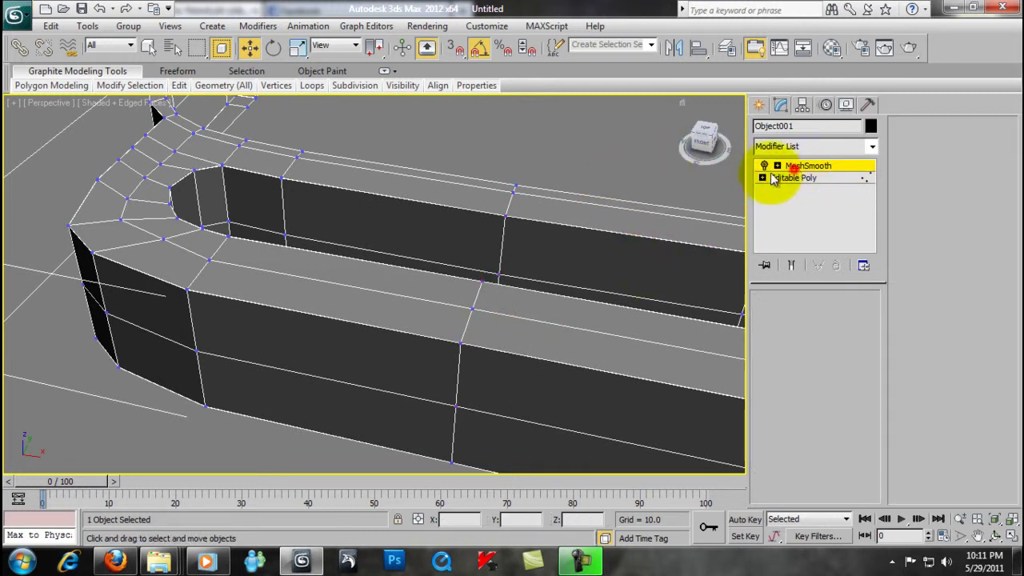
click(764, 167)
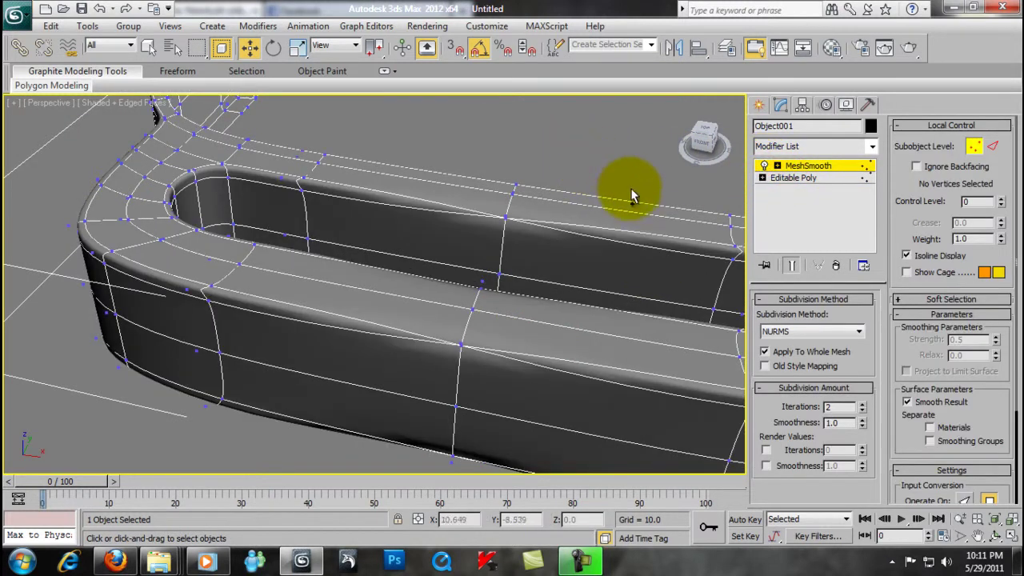
click(764, 167)
click(765, 166)
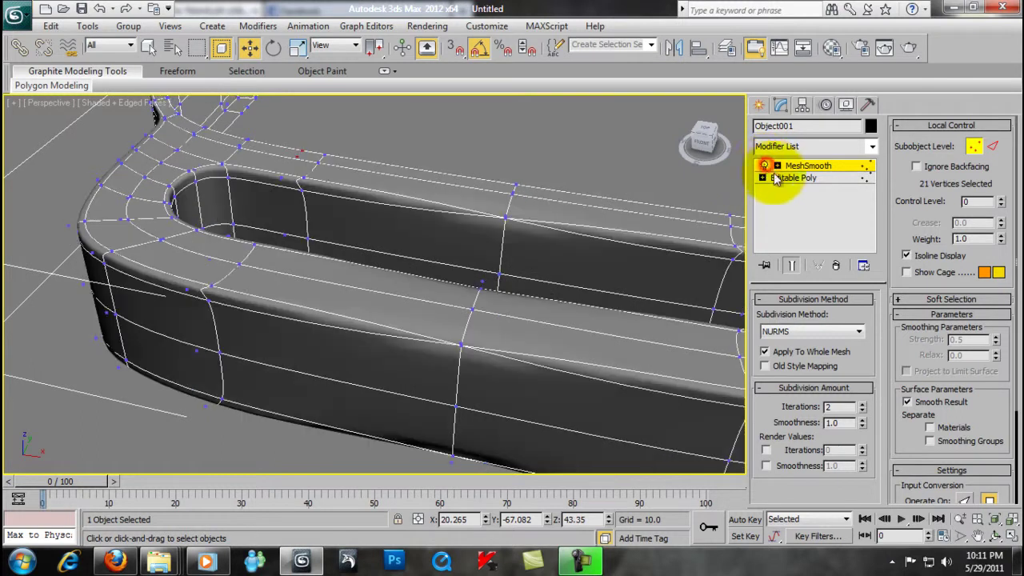
click(765, 166)
click(792, 177)
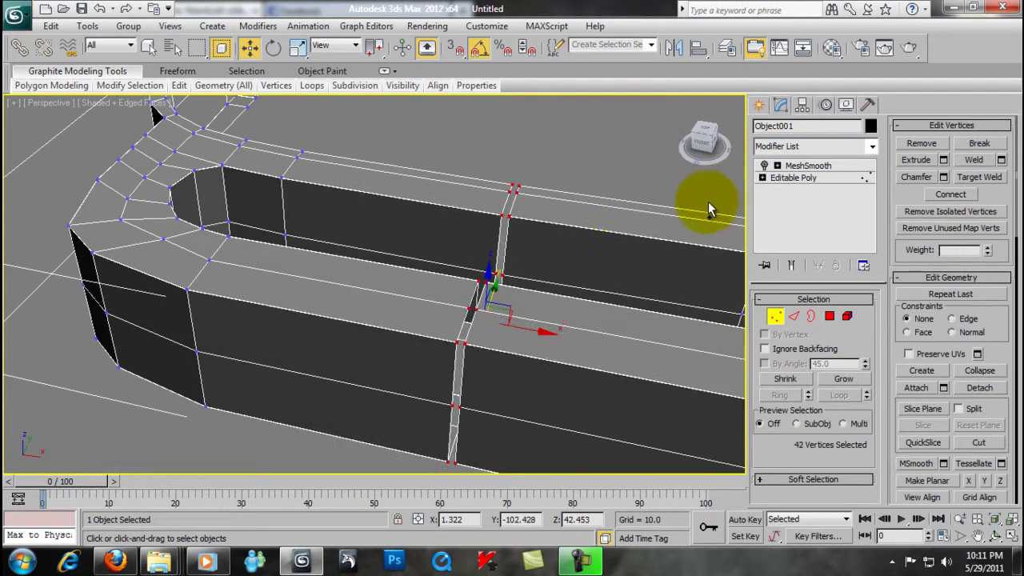
right_click(632, 232)
- Scale the seam vertices together along X to close the gap
mouse_move(514, 245)
alt+middle_down()
mouse_move(480, 236)
mouse_move(384, 242)
mouse_move(549, 229)
mouse_move(428, 313)
alt+middle_up()
key(alt+w)
key(alt+w)
scroll(327, 197, up, 2)
click(297, 46)
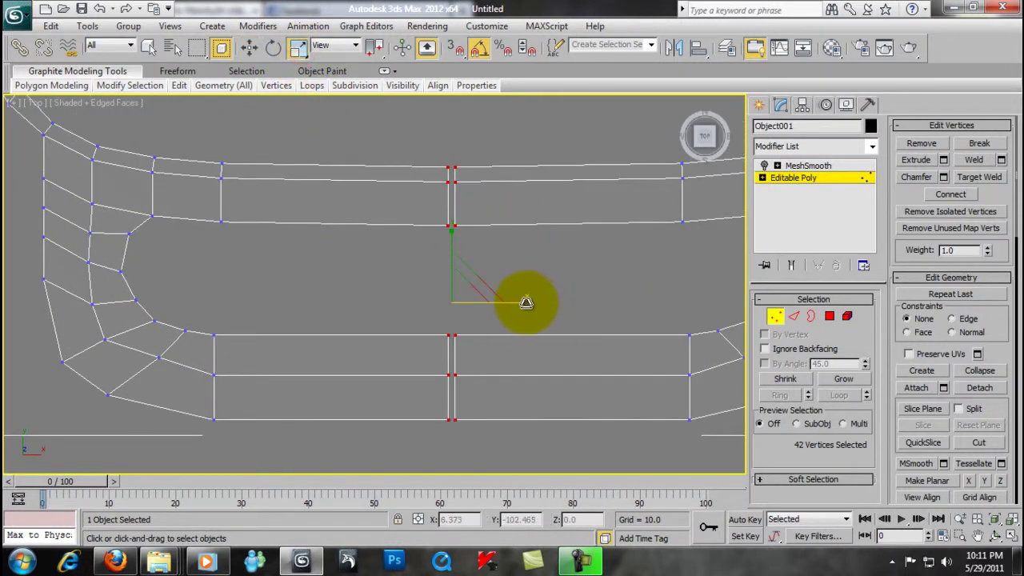
scroll(435, 338, up, 3)
mouse_move(428, 322)
middle_down()
mouse_move(478, 299)
mouse_move(407, 165)
mouse_move(445, 222)
middle_up()
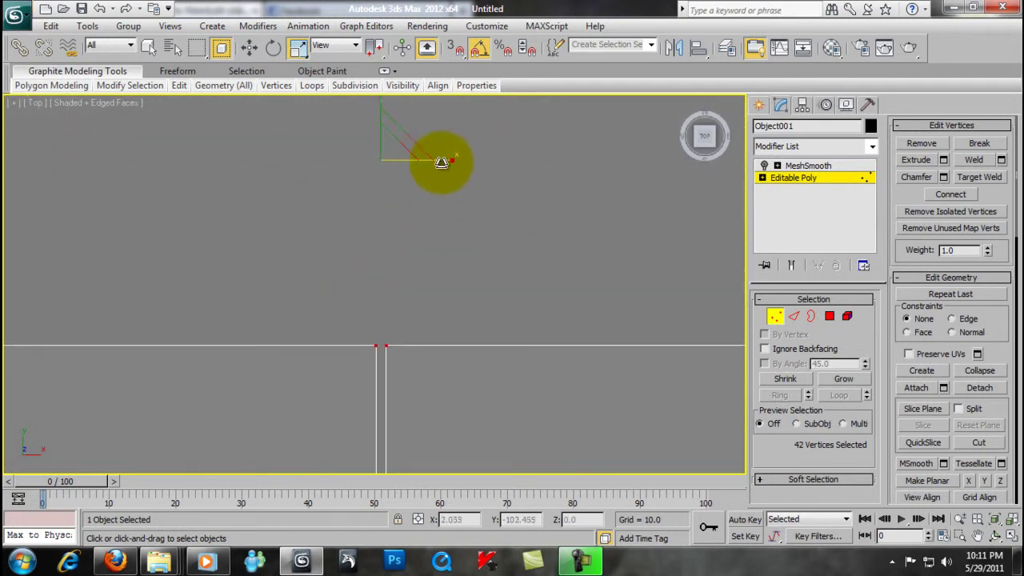
drag(438, 166, 92, 195)
key(alt+w)
key(alt+w)
- Weld the seam vertices with a 0.02 threshold, cutting 894 vertices to 873
right_click(483, 321)
click(457, 360)
drag(650, 234, 656, 231)
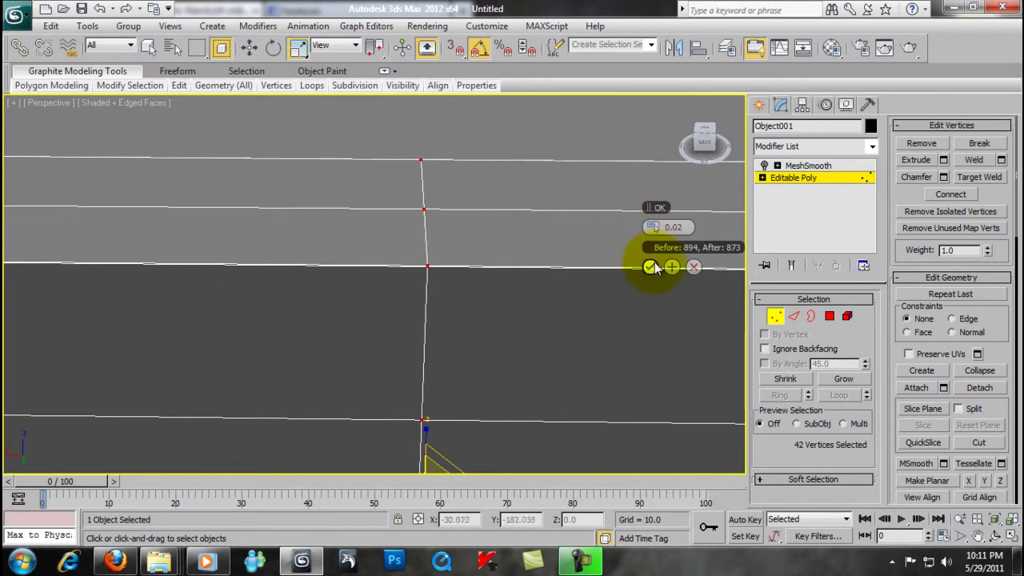
click(650, 267)
scroll(560, 337, down, 2)
click(808, 167)
- Exit vertex editing and select MeshSmooth to view the smoothed cap
alt+middle_drag(382, 241, 504, 242)
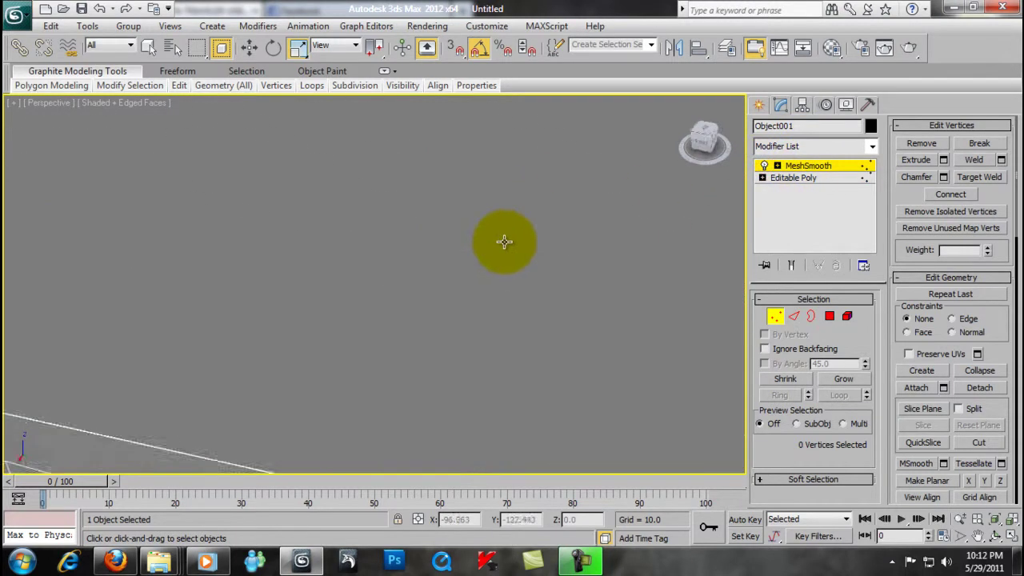
alt+middle_drag(471, 335, 508, 340)
click(823, 164)
click(775, 316)
click(792, 177)
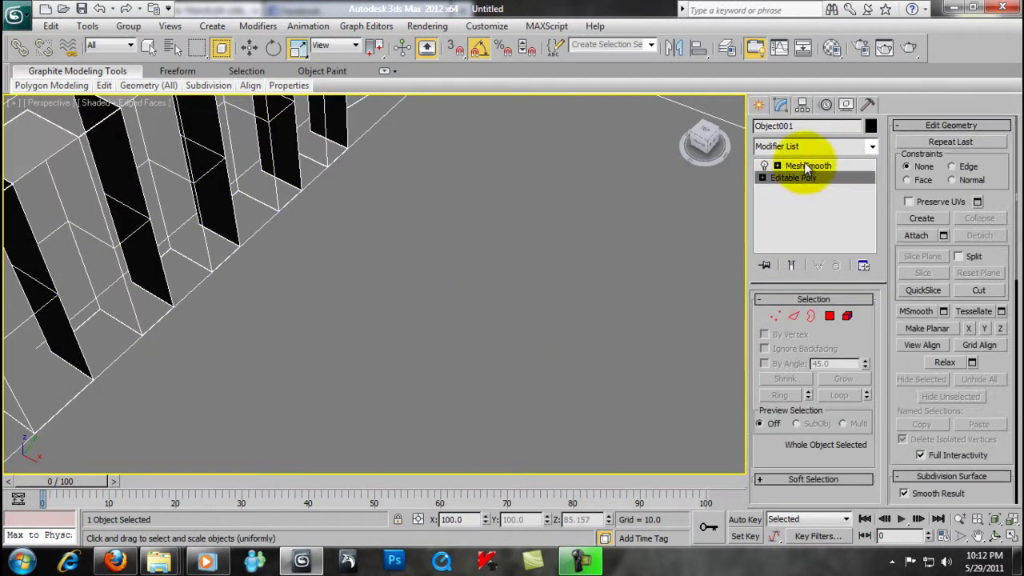
alt+middle_drag(344, 240, 424, 234)
mouse_move(430, 270)
alt+middle_down()
mouse_move(409, 256)
mouse_move(501, 260)
mouse_move(469, 275)
mouse_move(489, 202)
mouse_move(513, 304)
alt+middle_up()
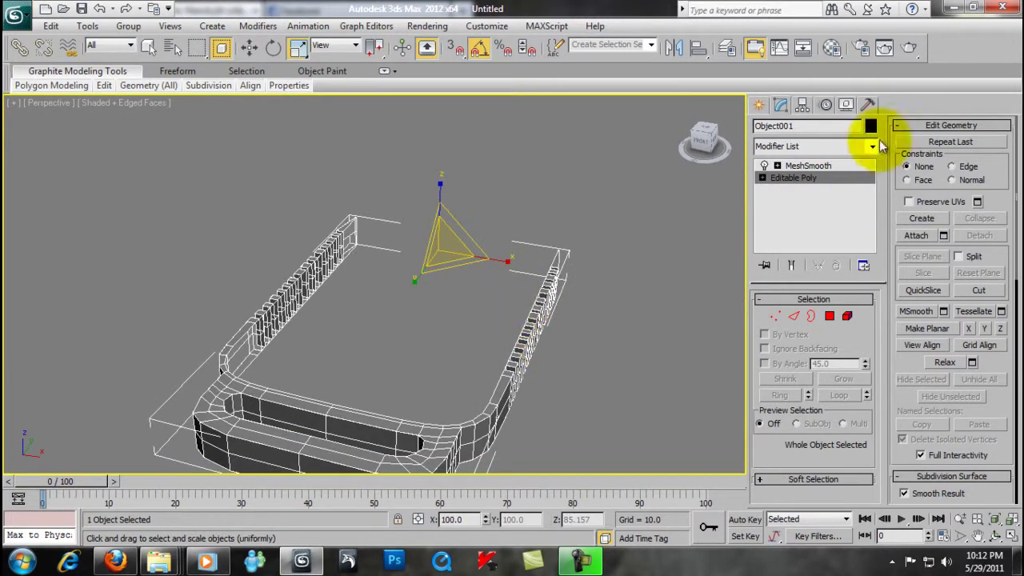
click(816, 166)
alt+middle_drag(663, 355, 587, 363)
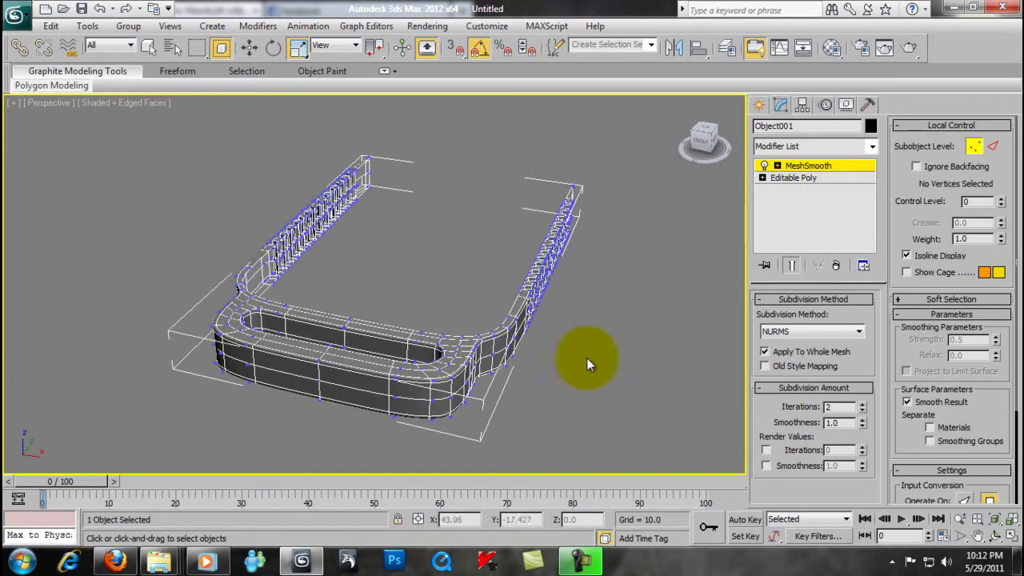
- Unhide all objects to restore the DataTraveler reference image and drive body
right_click(632, 267)
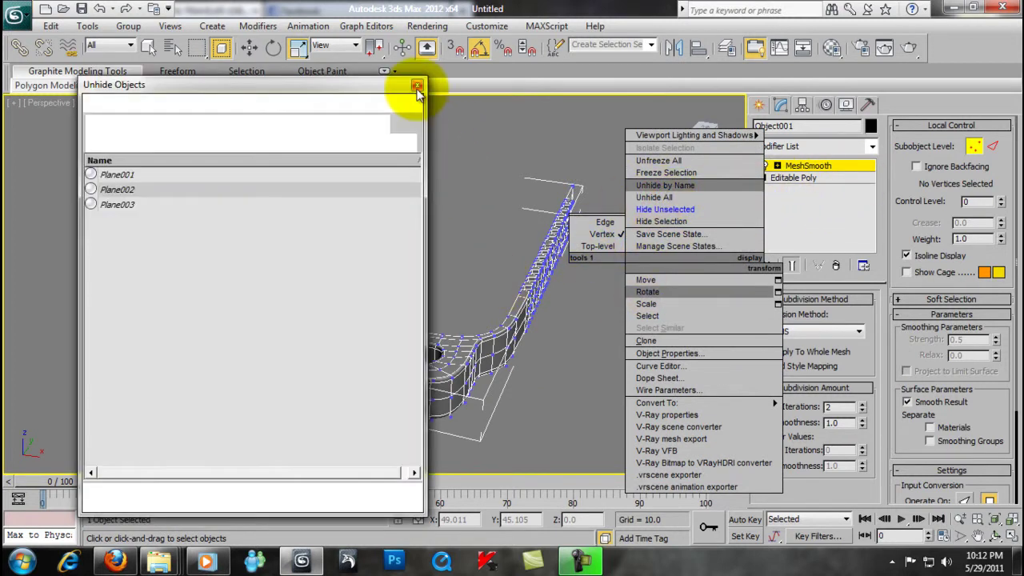
click(418, 88)
alt+middle_drag(495, 196, 477, 273)
right_click(478, 248)
click(507, 183)
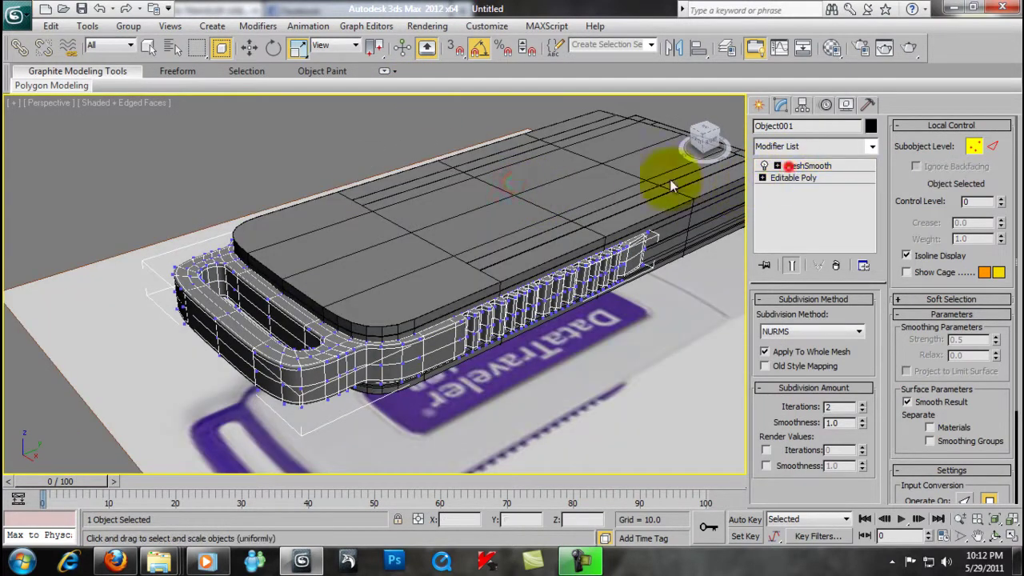
- Select the reference plane and the card image and hide them with Hide Selection
click(516, 188)
alt+middle_drag(386, 128, 455, 205)
scroll(457, 240, down, 3)
click(457, 240)
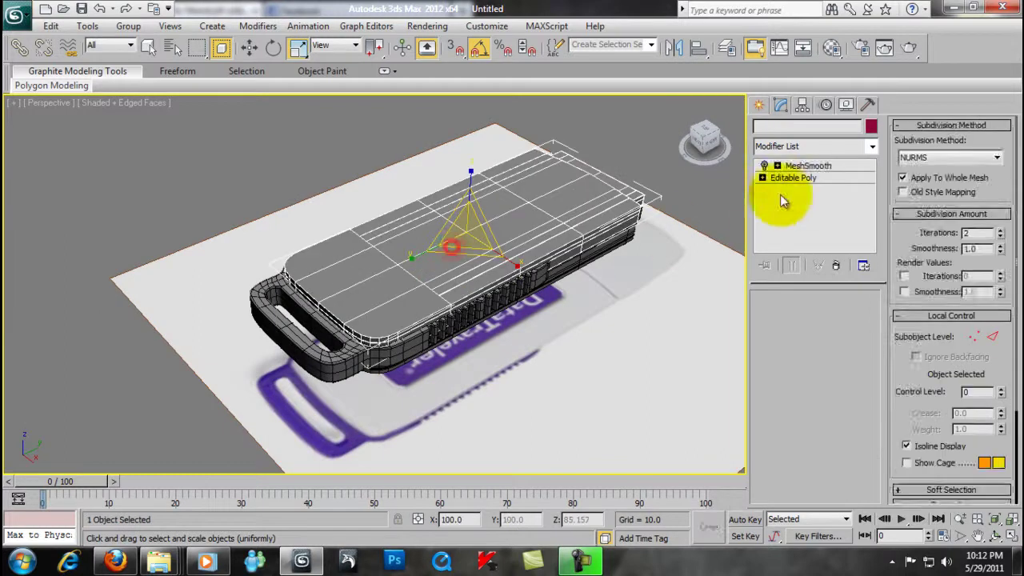
ctrl+click(324, 364)
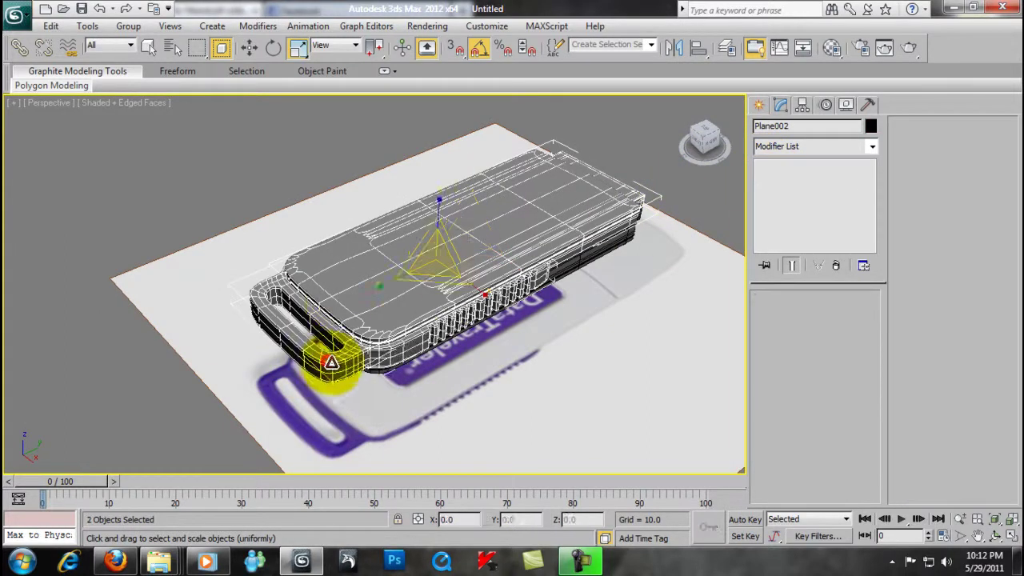
right_click(334, 314)
click(365, 250)
right_click(368, 256)
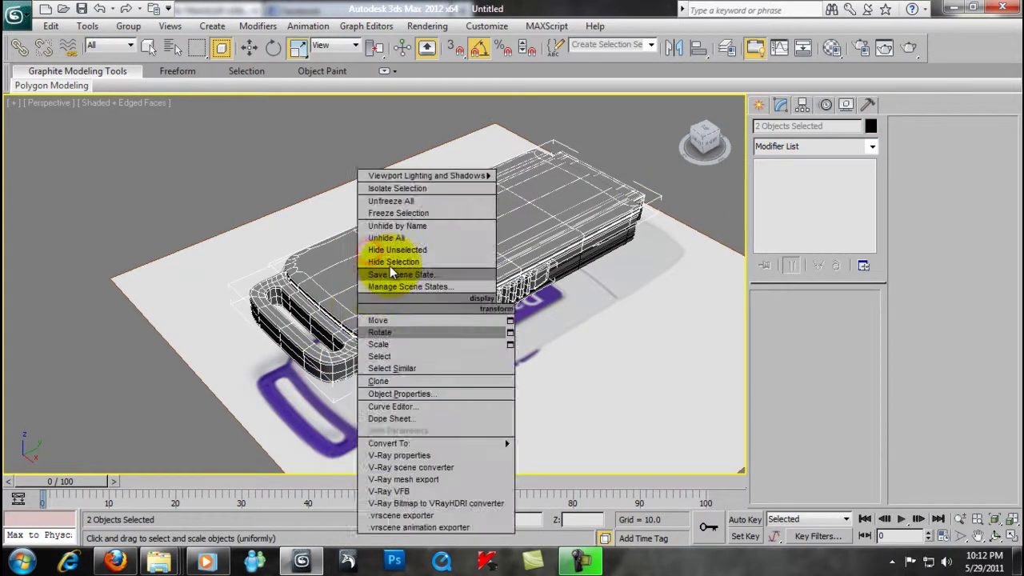
click(392, 251)
- Orbit to a low close view of the grip teeth and show the drive shaded without edges
click(324, 246)
alt+middle_drag(324, 246, 491, 251)
scroll(411, 251, up, 4)
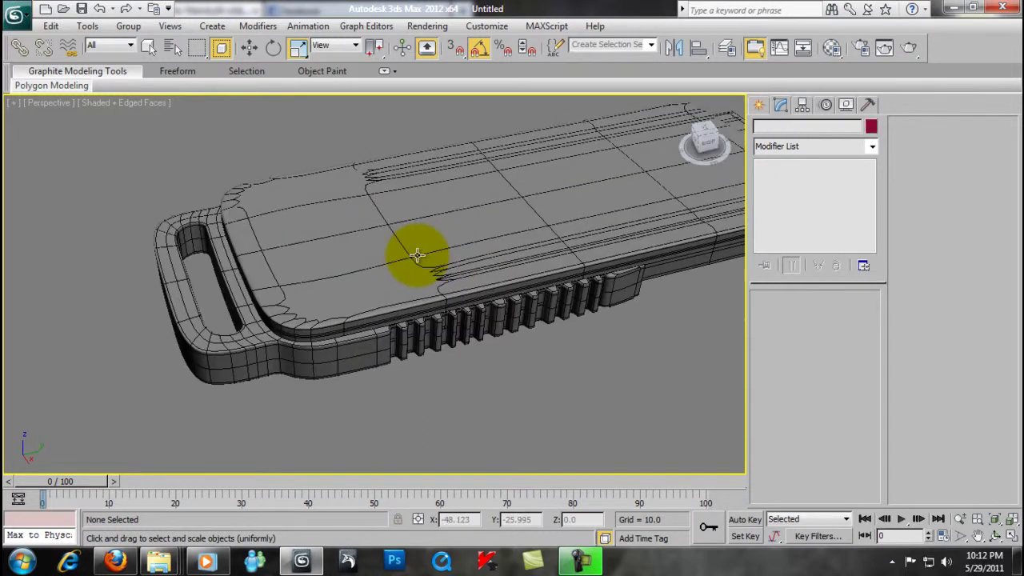
key(F4)
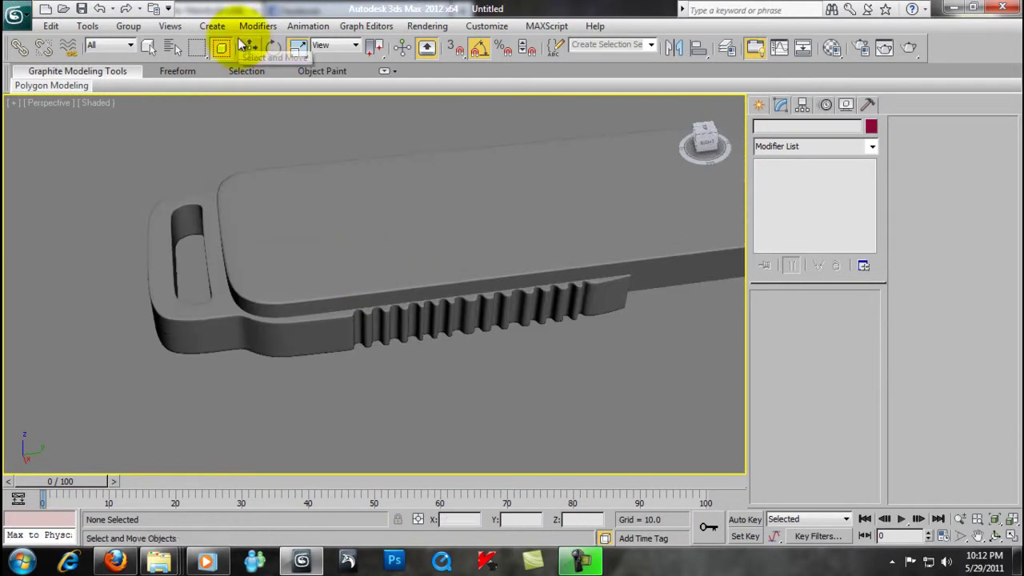
click(248, 47)
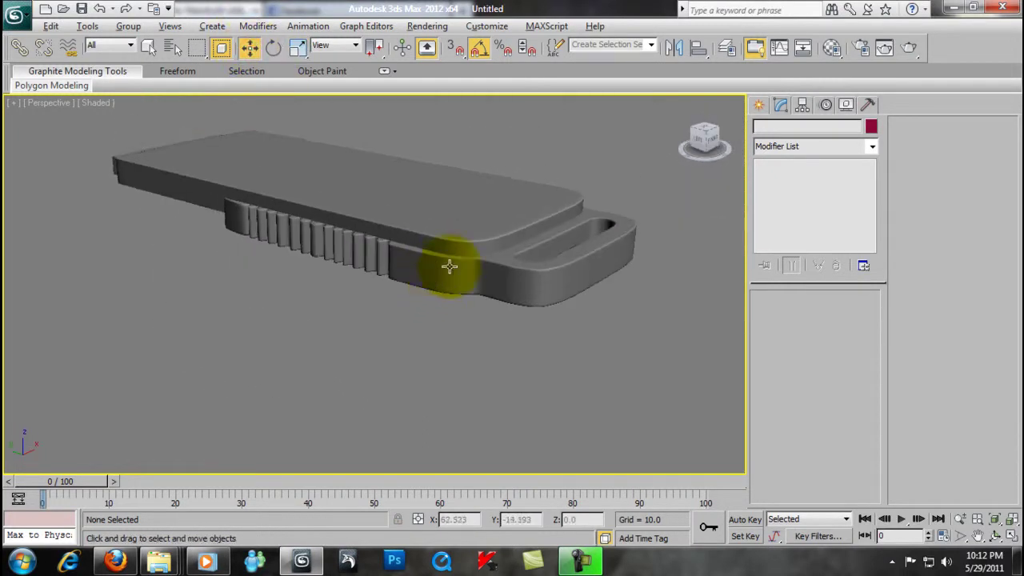